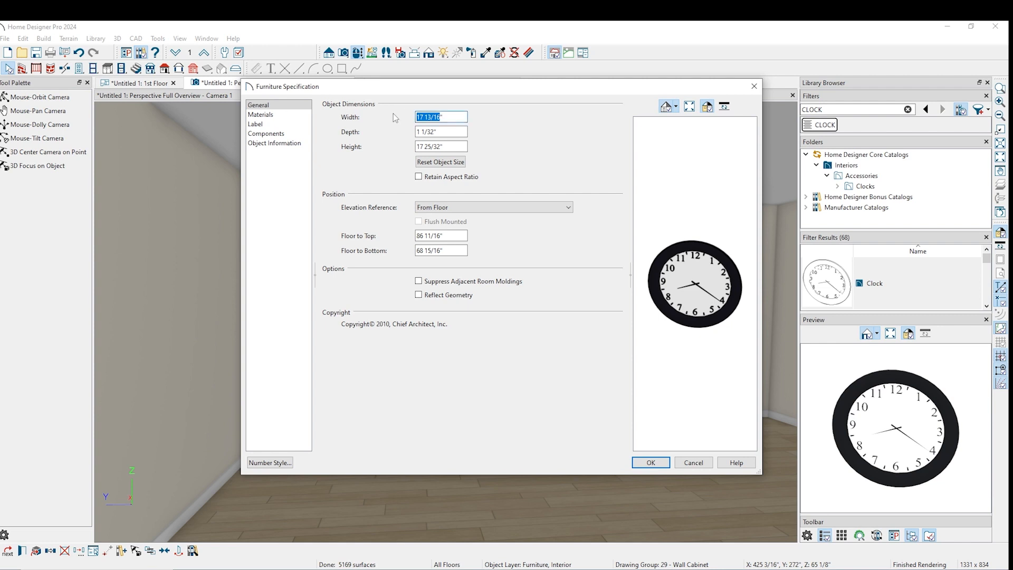
Set the wall clock's width and height to 30" in its Furniture Specification
type("30")
key("Tab")
key("Tab")
type("30")
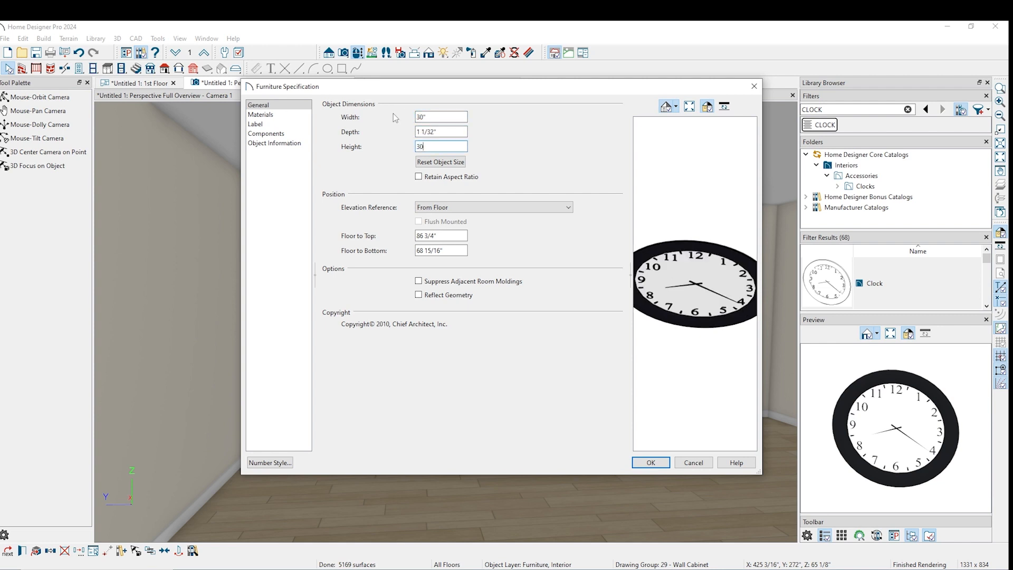
key("Tab")
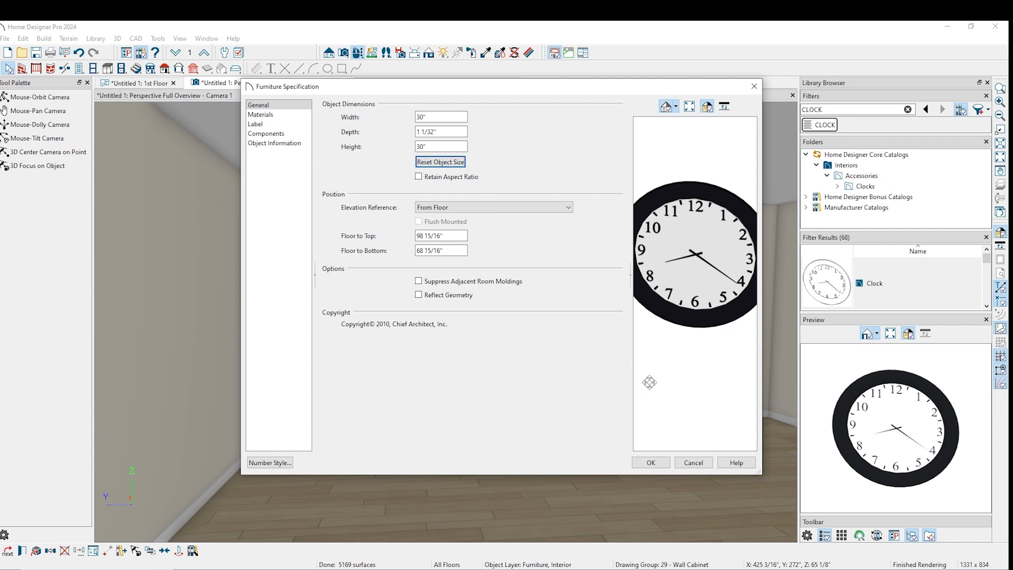
left_click(643, 466)
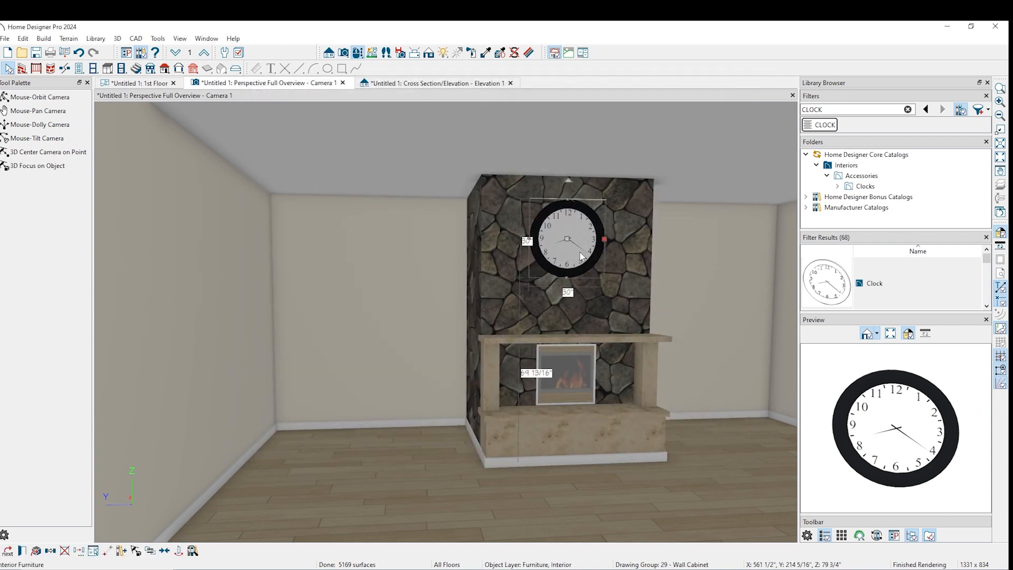
Set the wall clock's floor-to-bottom distance to 66"
double_click(579, 259)
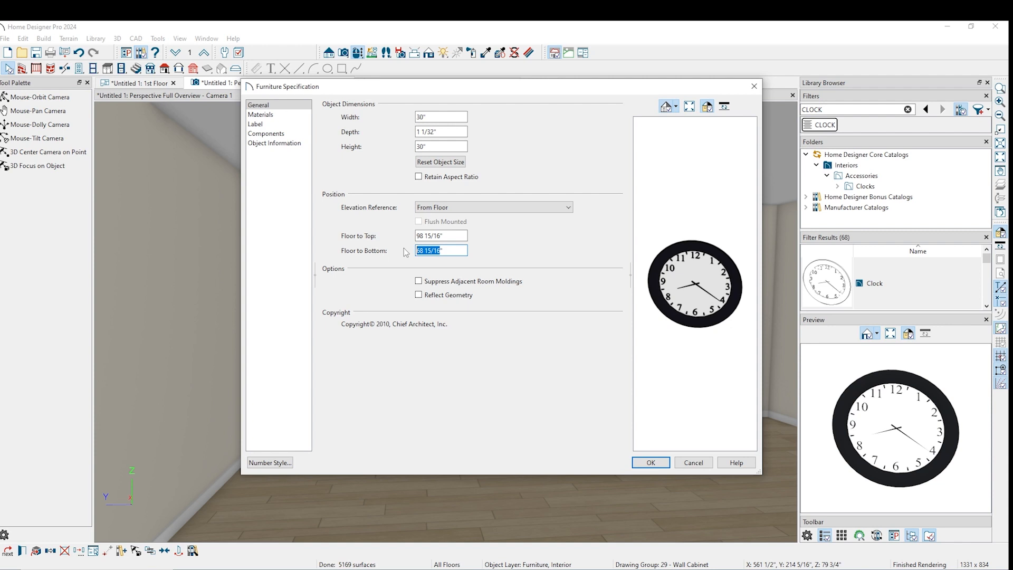
type("66")
key("Tab")
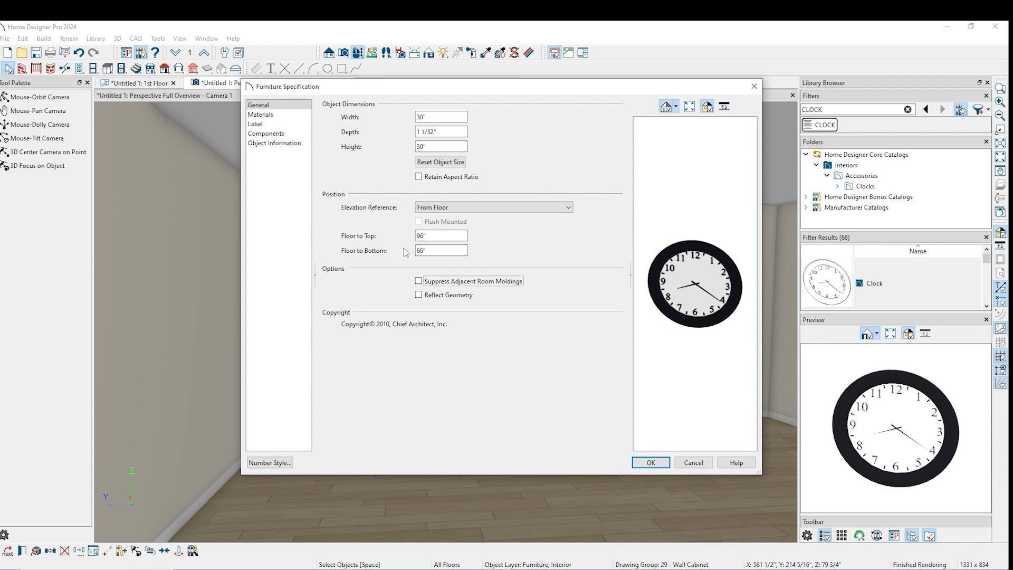
left_click(666, 467)
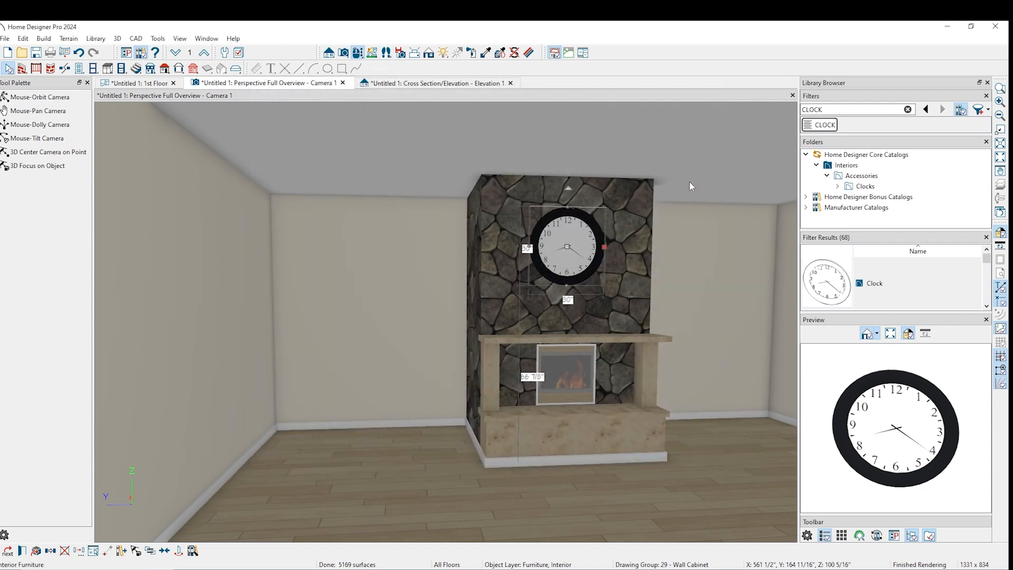
Return to the 1st Floor plan view with Select Objects active
left_click(142, 83)
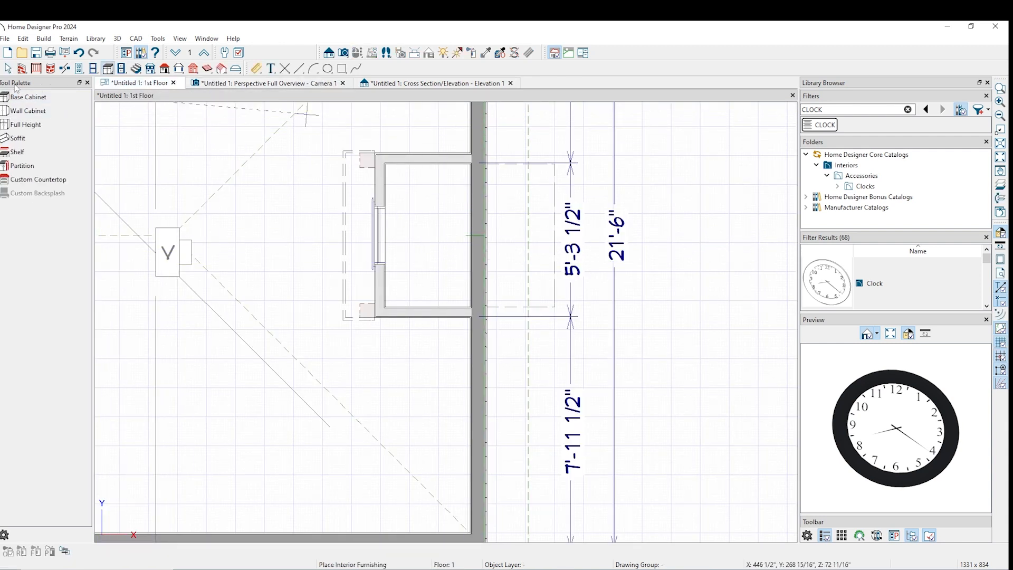
left_click(9, 69)
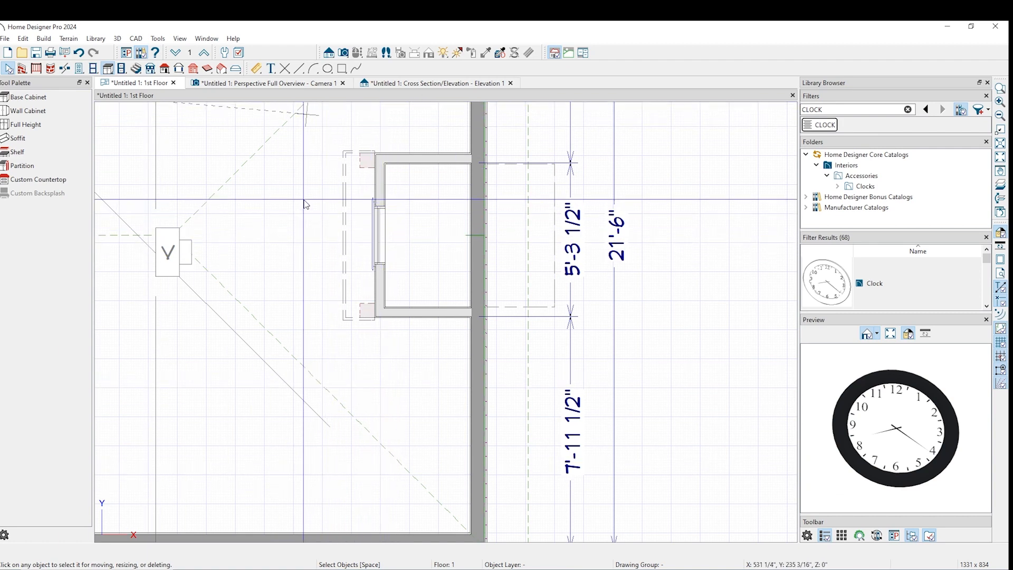
scroll(381, 242, "up", 2)
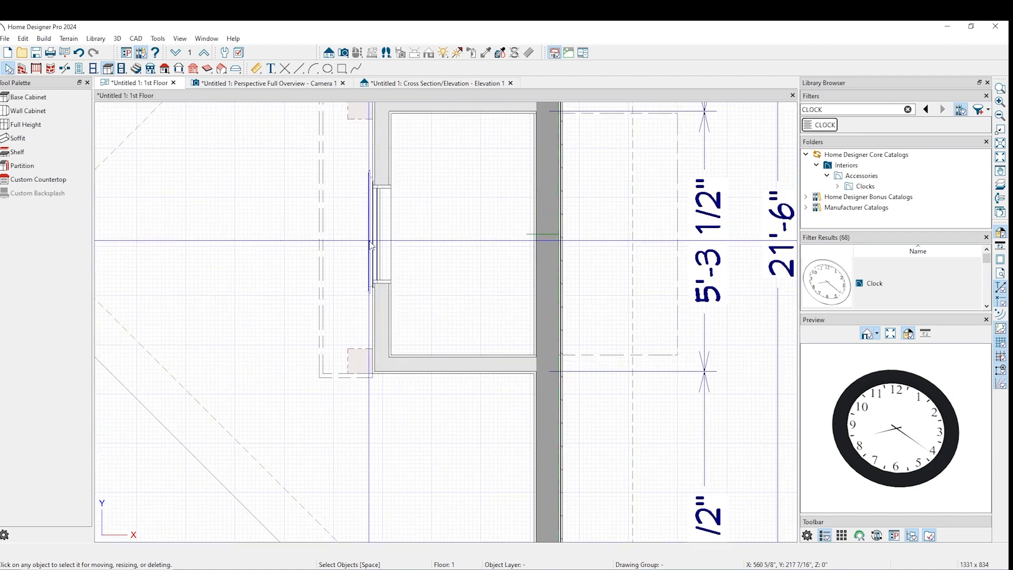
Cycle the selection through the overlapping objects at the clock's position on the fireplace front
left_click(362, 250)
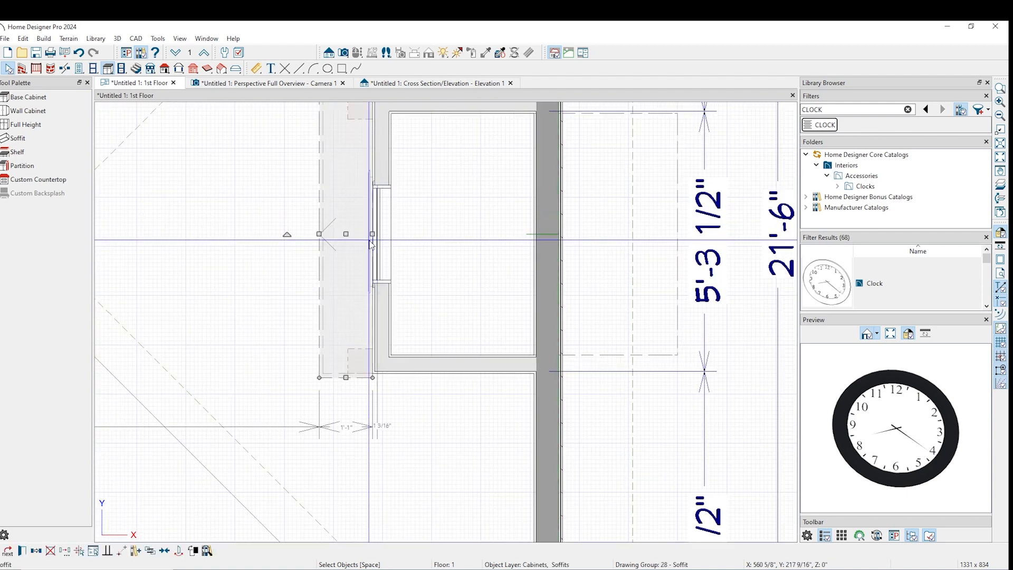
left_click(11, 551)
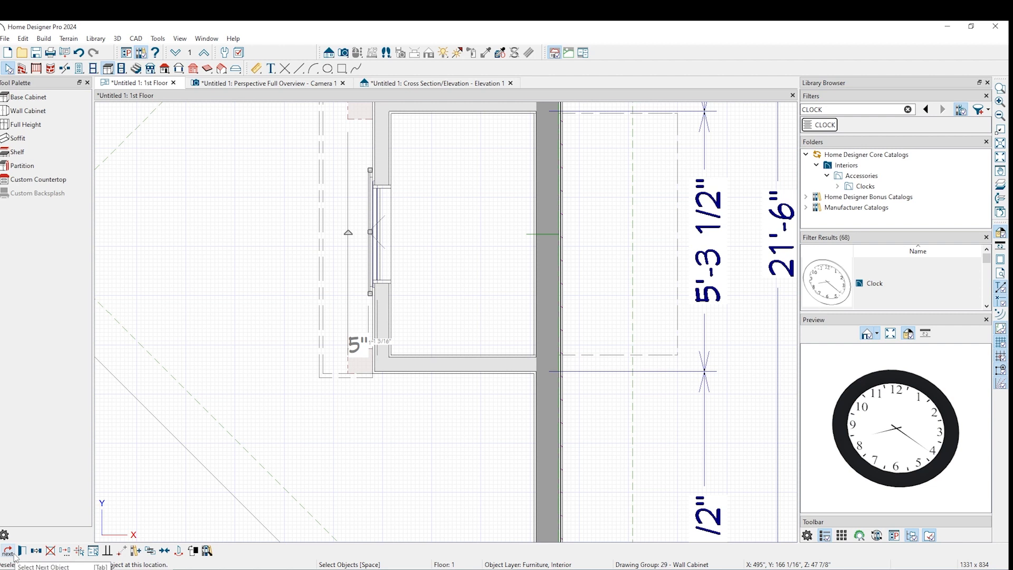
left_click(14, 553)
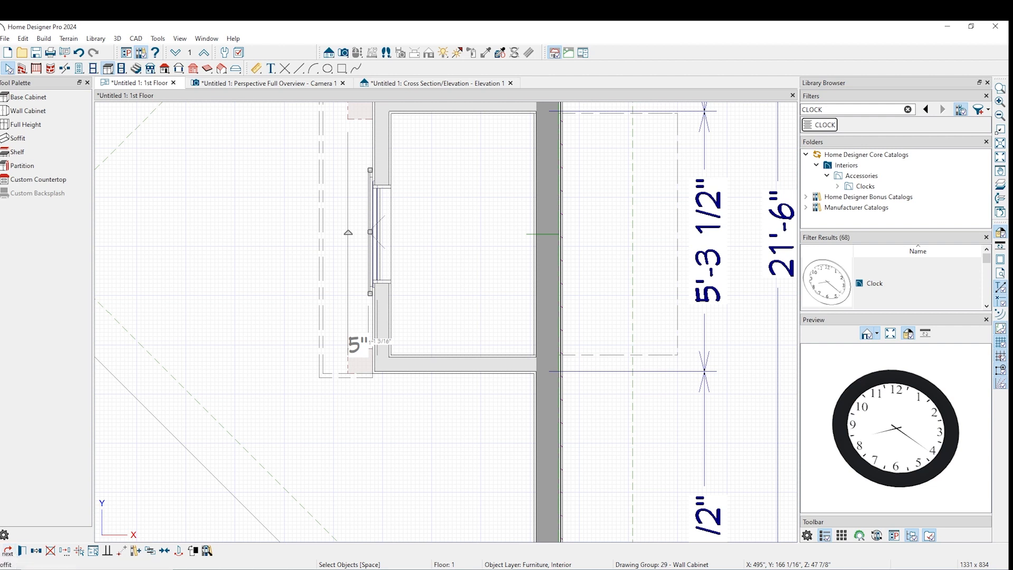
left_click(9, 554)
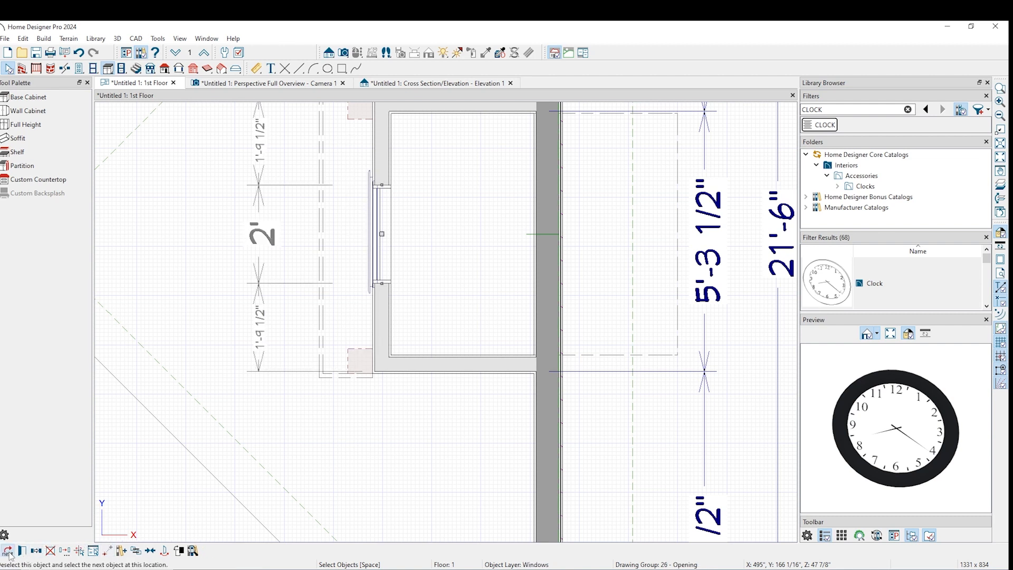
left_click(8, 552)
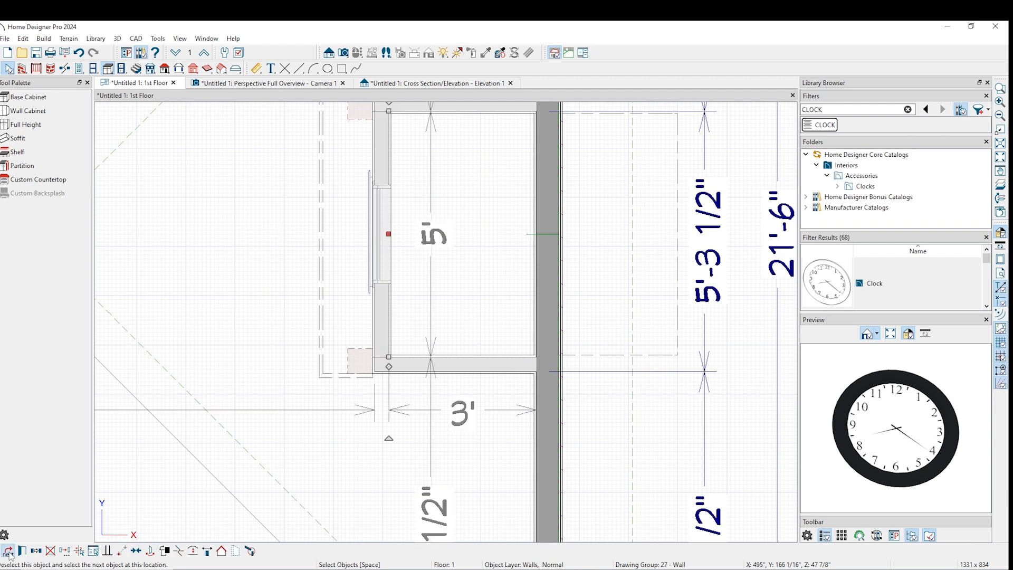
left_click(8, 553)
left_click(9, 553)
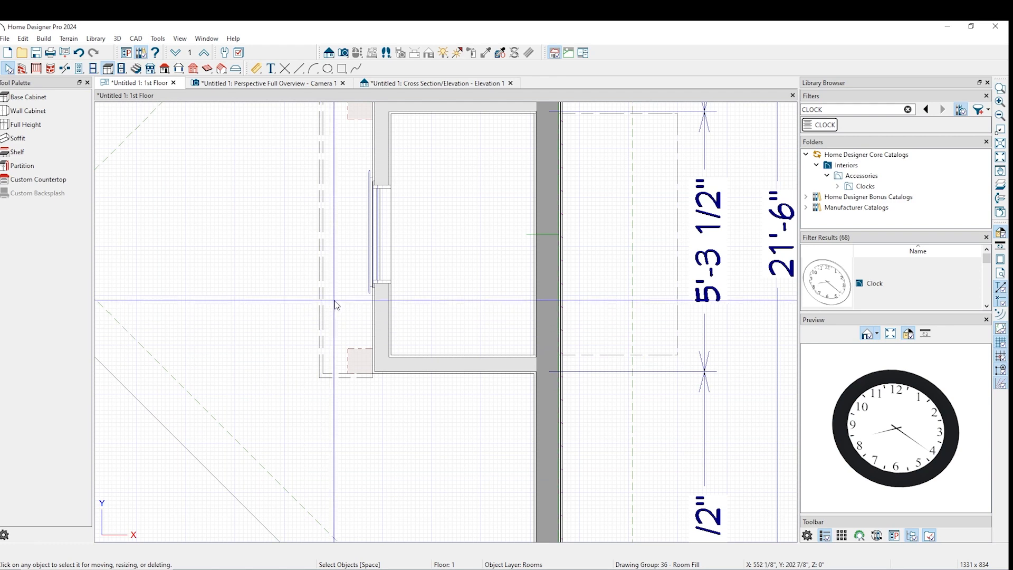
Select the wall clock among the overlapping objects and center it on the fireplace enclosure
scroll(338, 300, "up", 2)
left_click(400, 284)
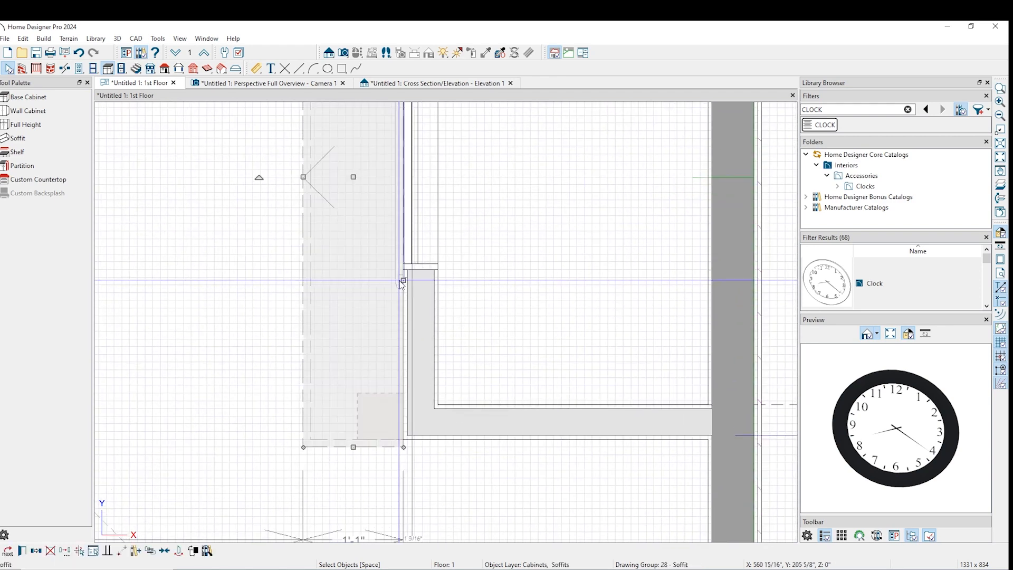
left_click(8, 552)
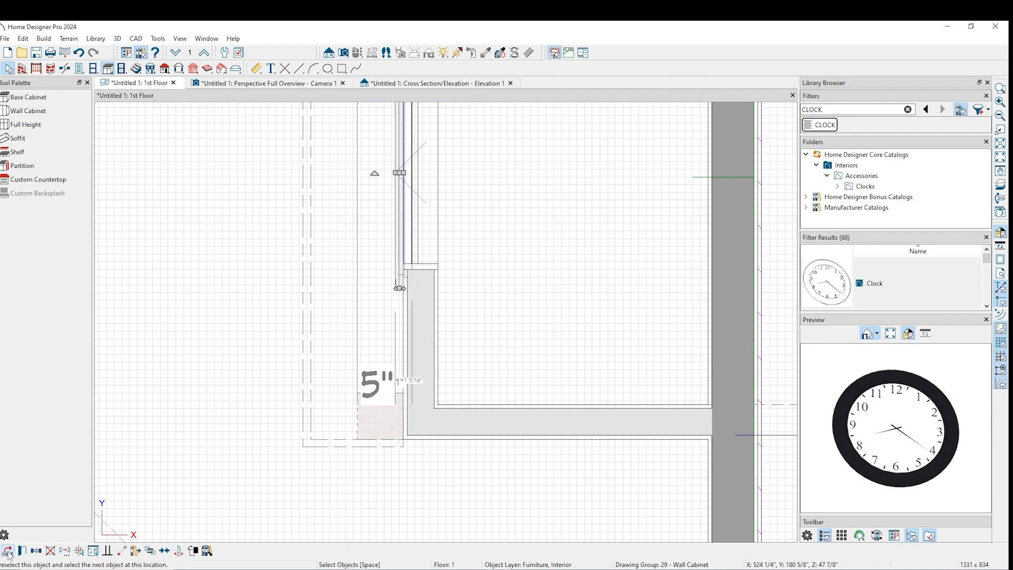
scroll(108, 515, "down", 1)
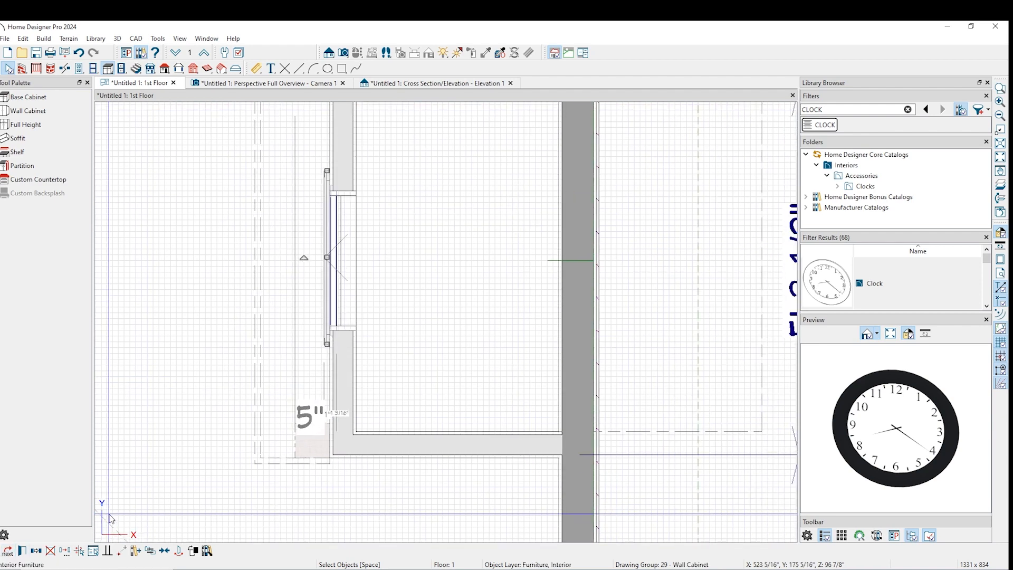
left_click(168, 554)
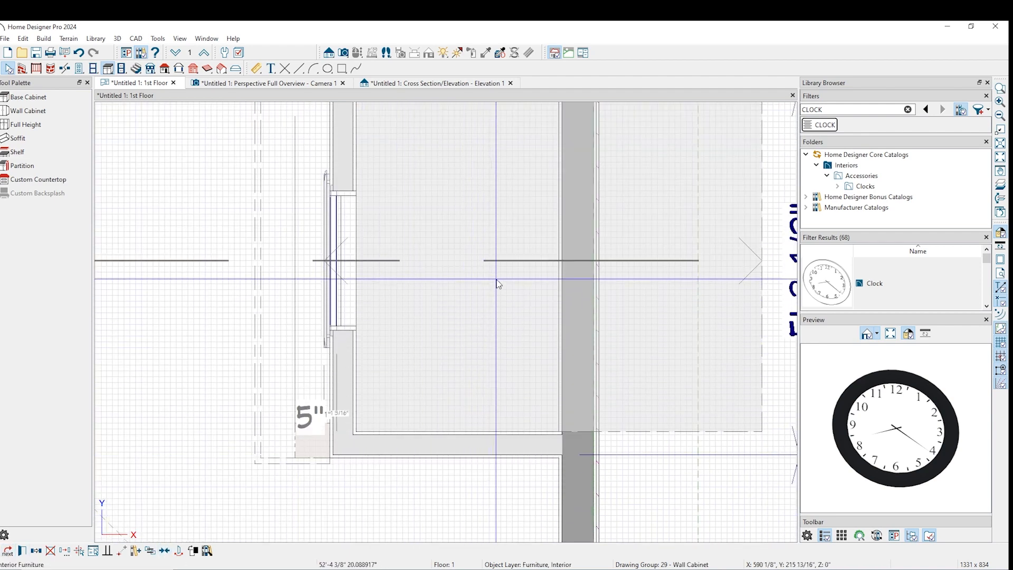
left_click(496, 279)
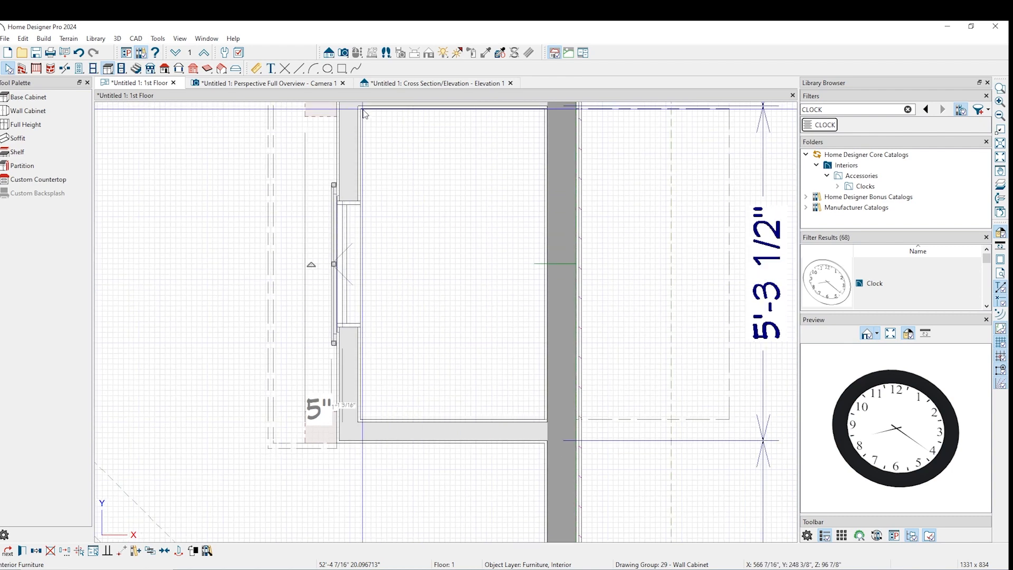
Check the clock above the fireplace in the Camera 1 perspective and browse other clocks in the library
left_click(283, 82)
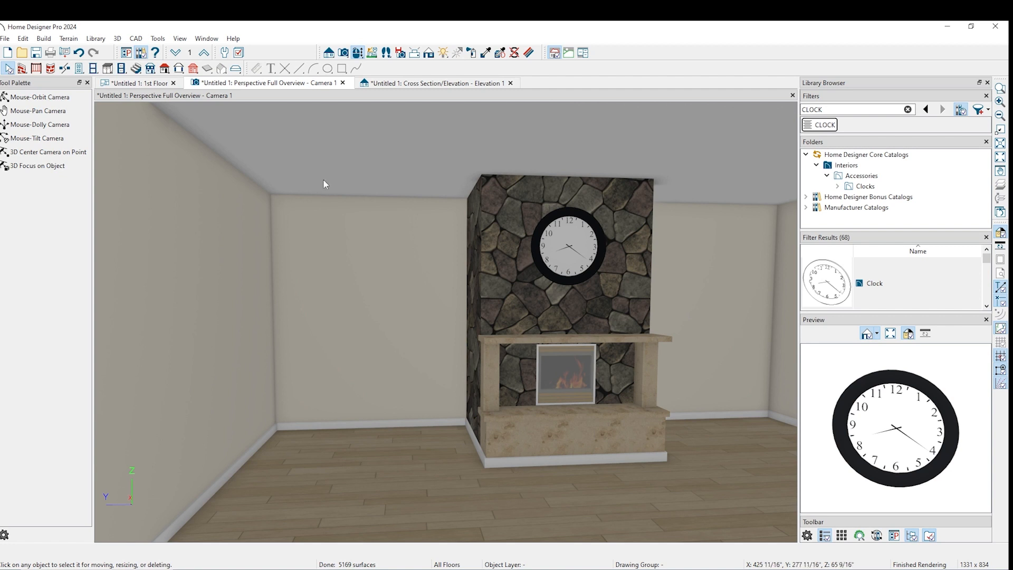
scroll(865, 386, "down", 1)
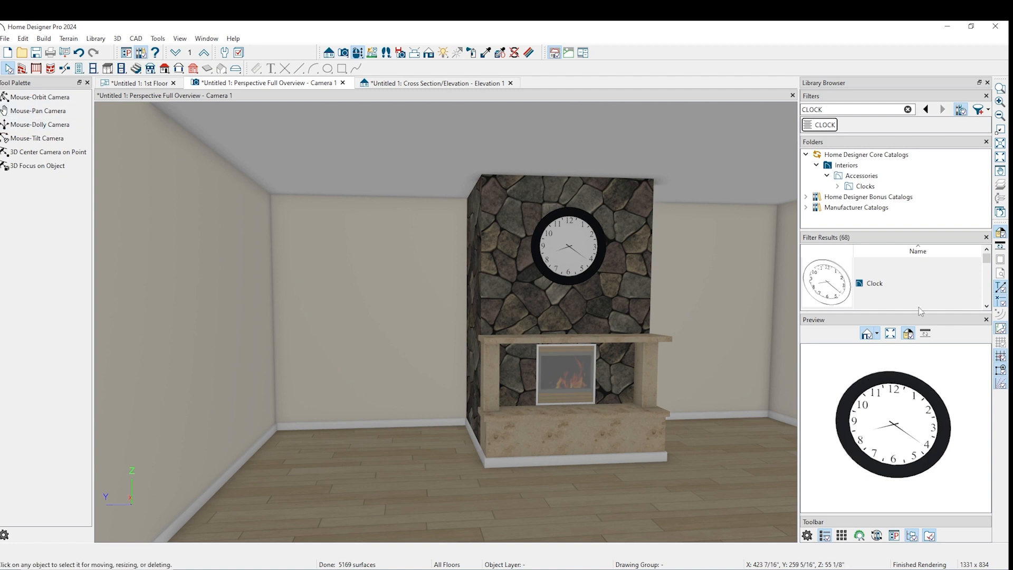
scroll(899, 283, "up", 2)
scroll(901, 286, "down", 2)
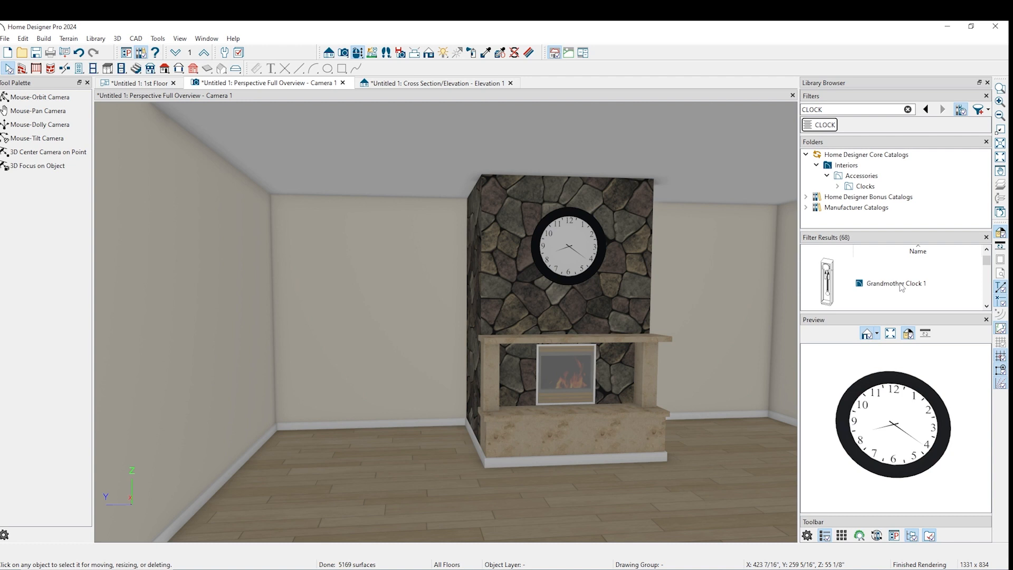
left_click(39, 97)
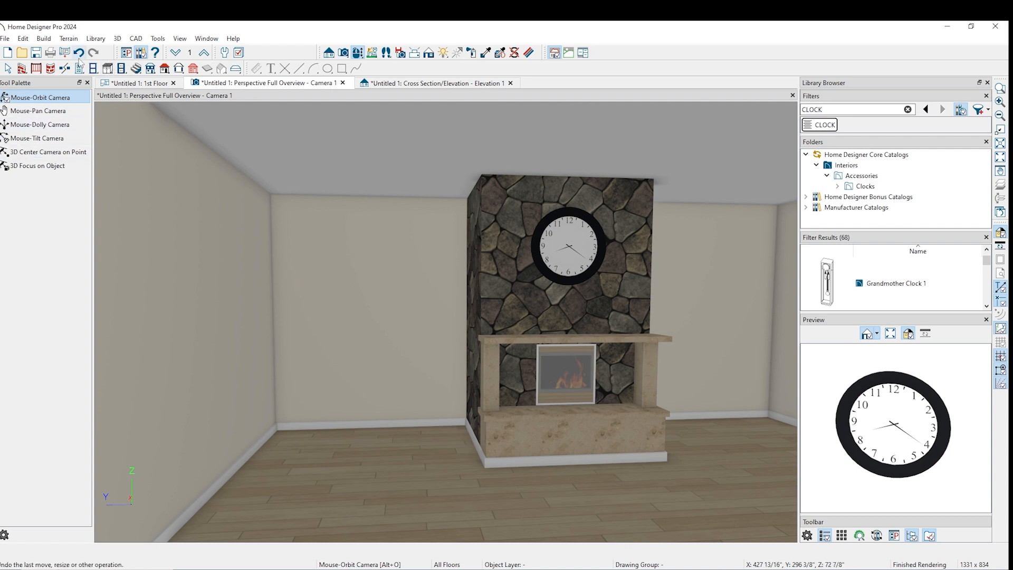
Place a base cabinet in the 1st Floor plan against the outside of the fireplace's upper side wall
left_click(106, 70)
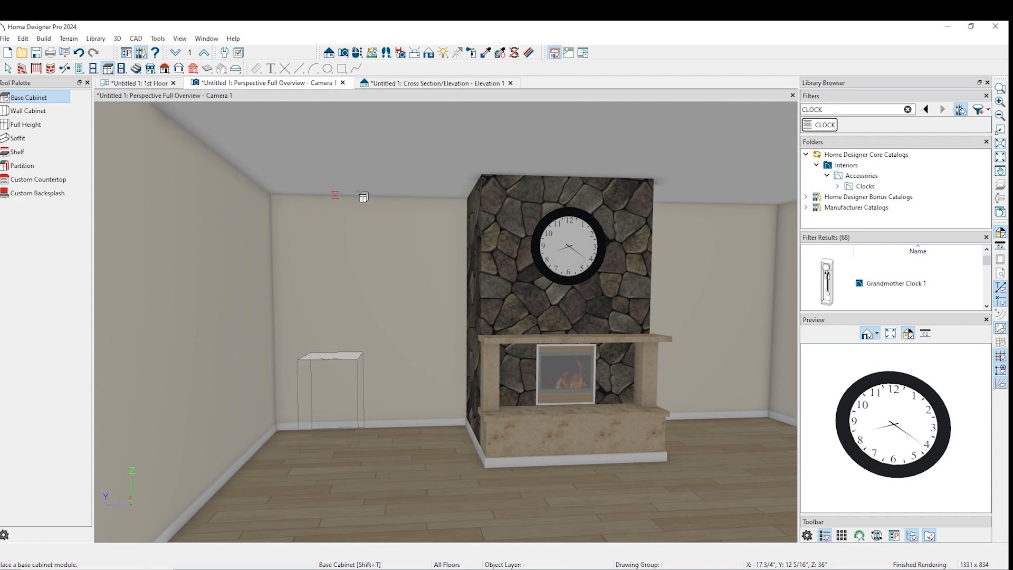
left_click(129, 84)
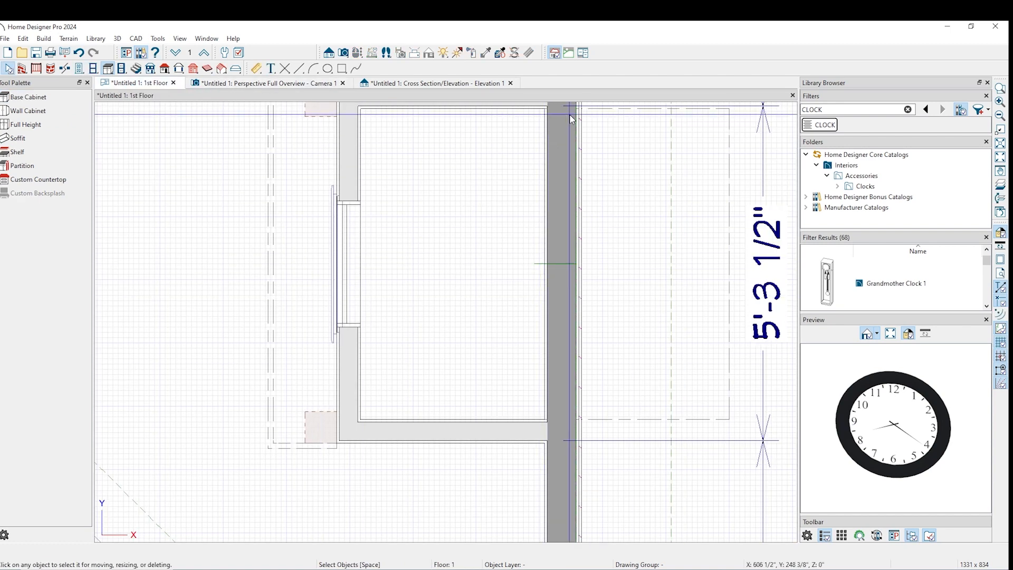
scroll(498, 279, "down", 2)
scroll(340, 429, "down", 1)
scroll(340, 429, "down", 1)
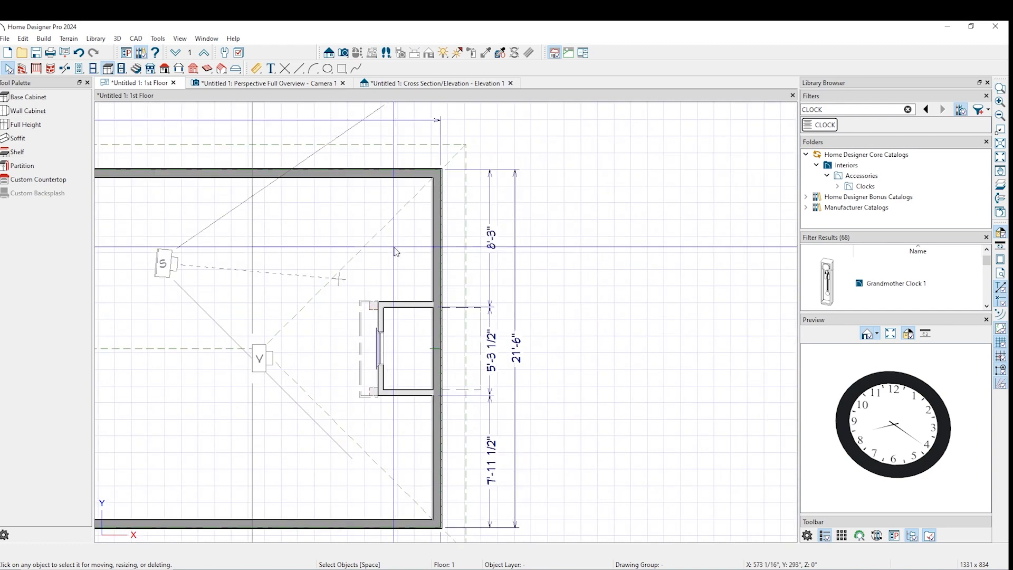
scroll(395, 252, "up", 2)
left_click(28, 97)
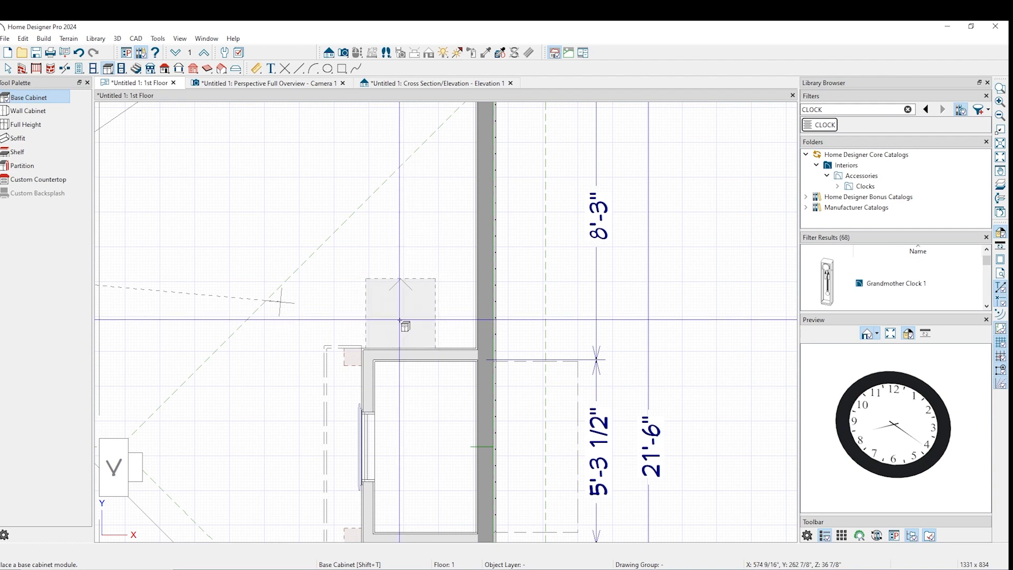
scroll(396, 323, "up", 2)
left_click(395, 323)
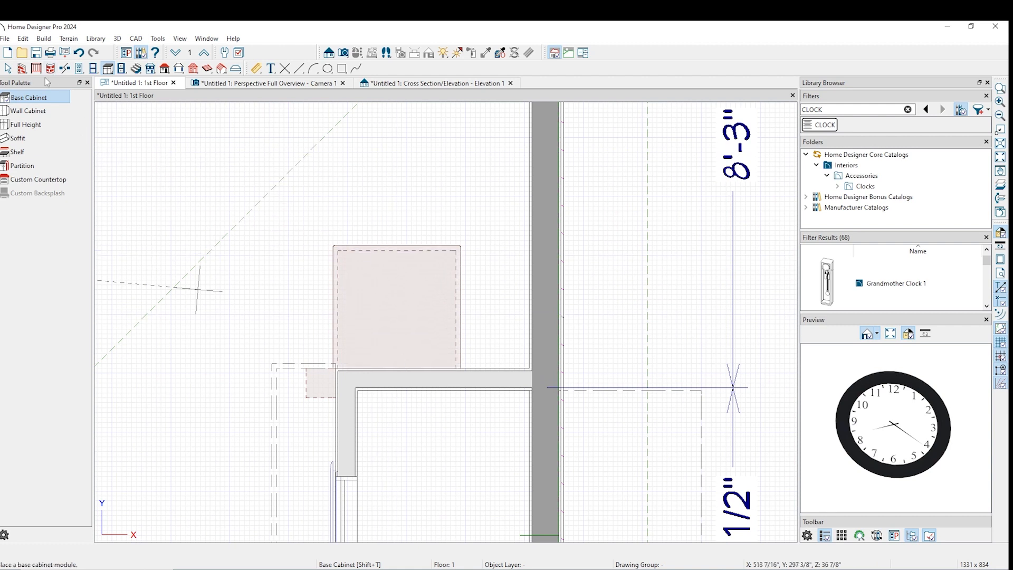
Rotate the new base cabinet 90° so its front faces the same way as the fireplace front
left_click(8, 69)
left_click(351, 296)
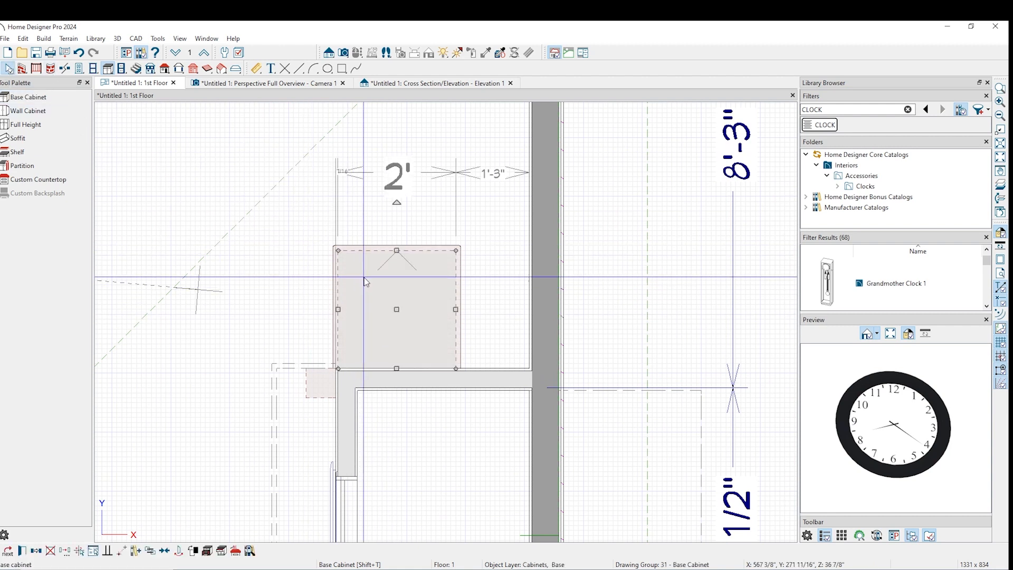
left_click_drag(396, 200, 294, 310)
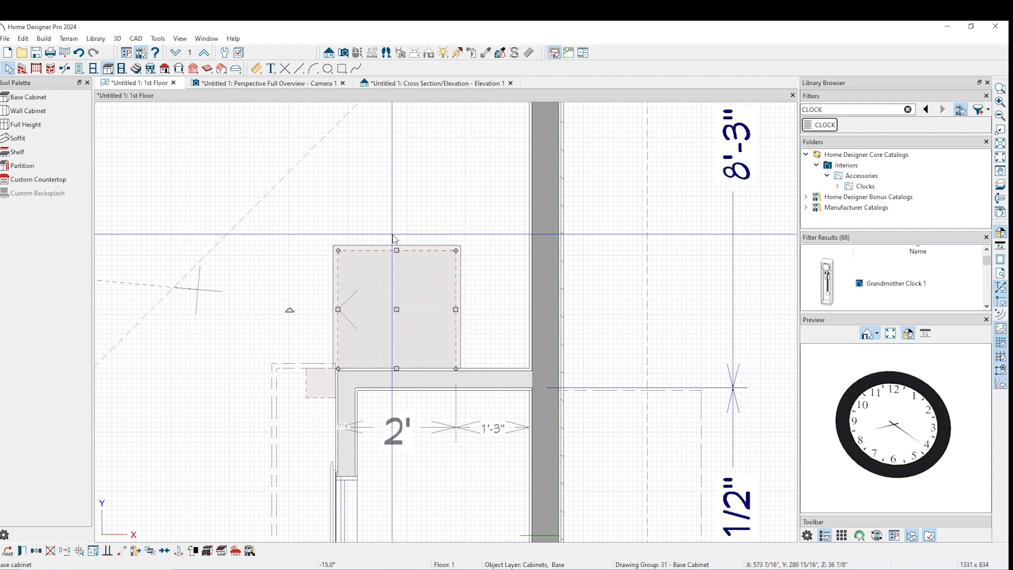
left_click(271, 167)
key("Escape")
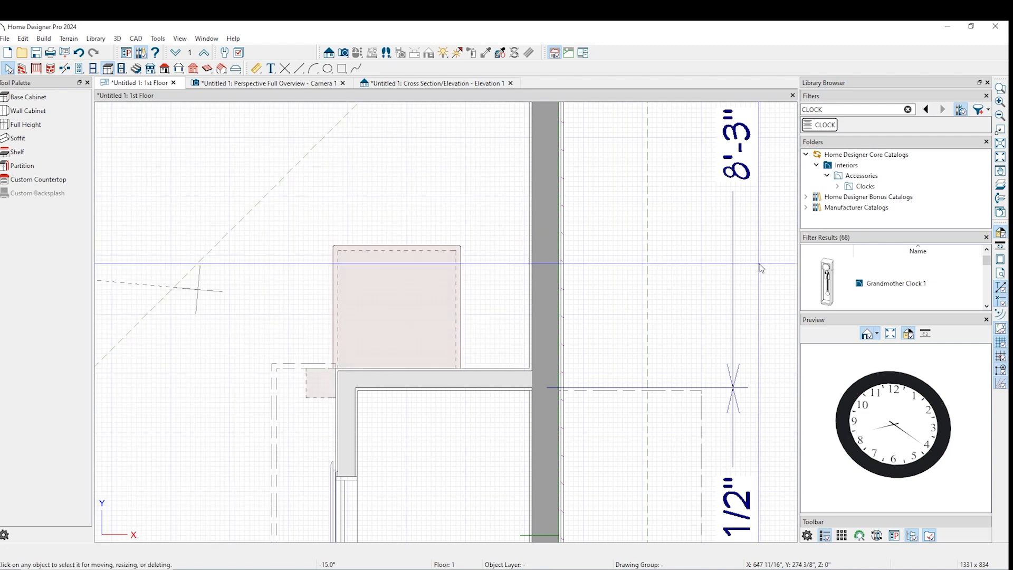
Widen the base cabinet to 4' by extending its side away from the fireplace
left_click(398, 269)
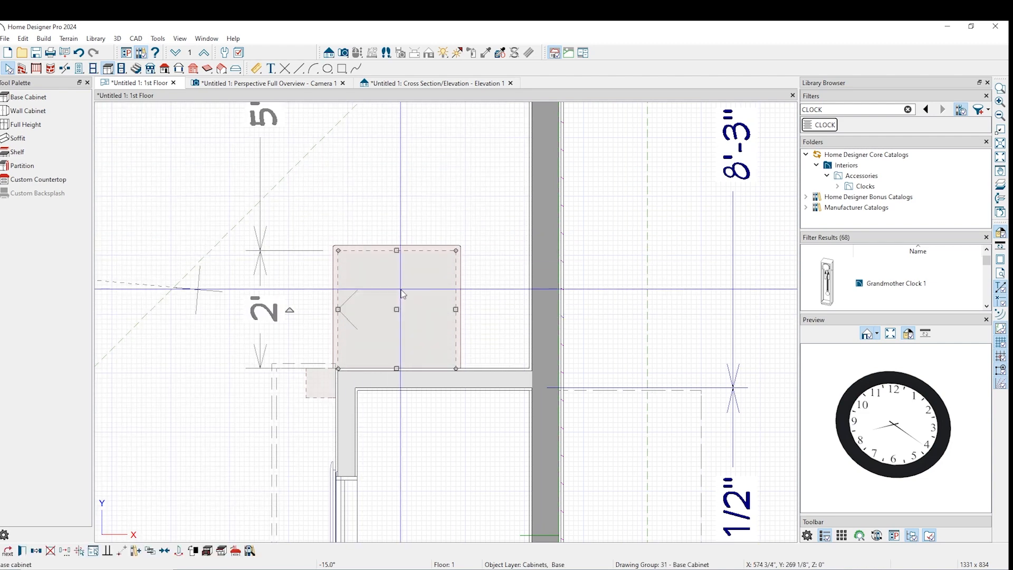
scroll(398, 270, "down", 4)
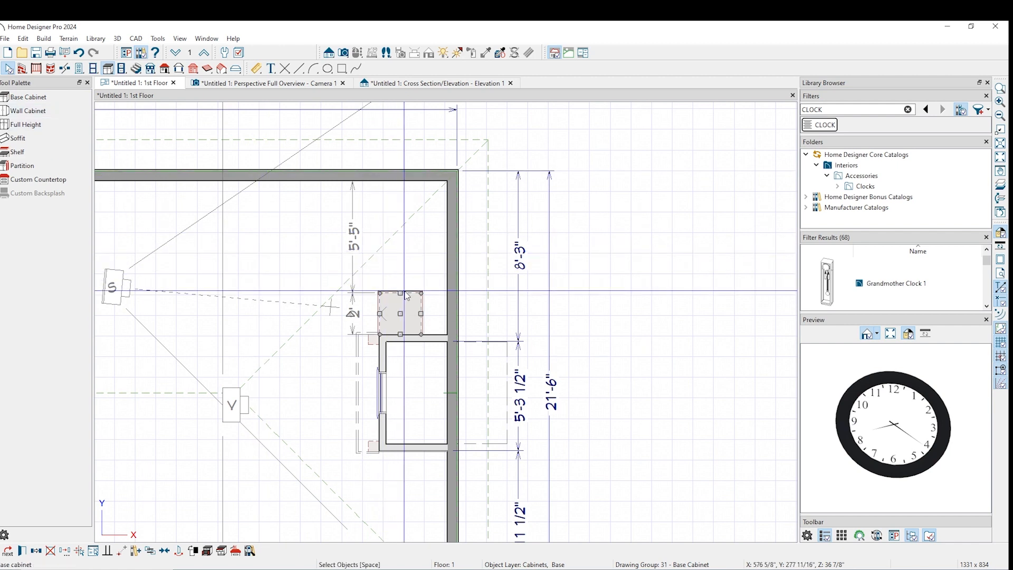
left_click_drag(400, 291, 406, 252)
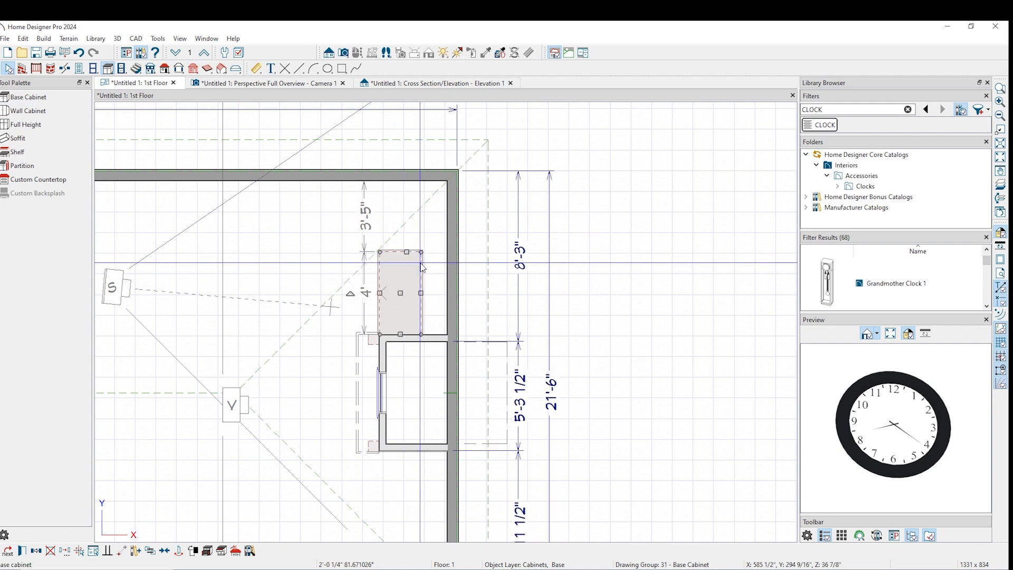
Reduce the base cabinet's width to 3' and create a mirrored copy on its side away from the fireplace
left_click_drag(407, 252, 407, 271)
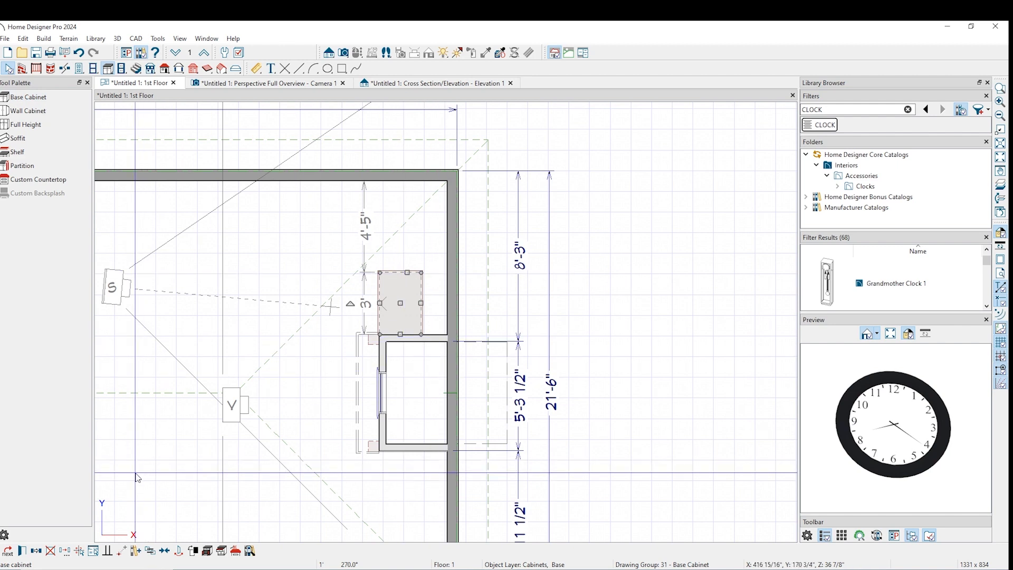
left_click(36, 550)
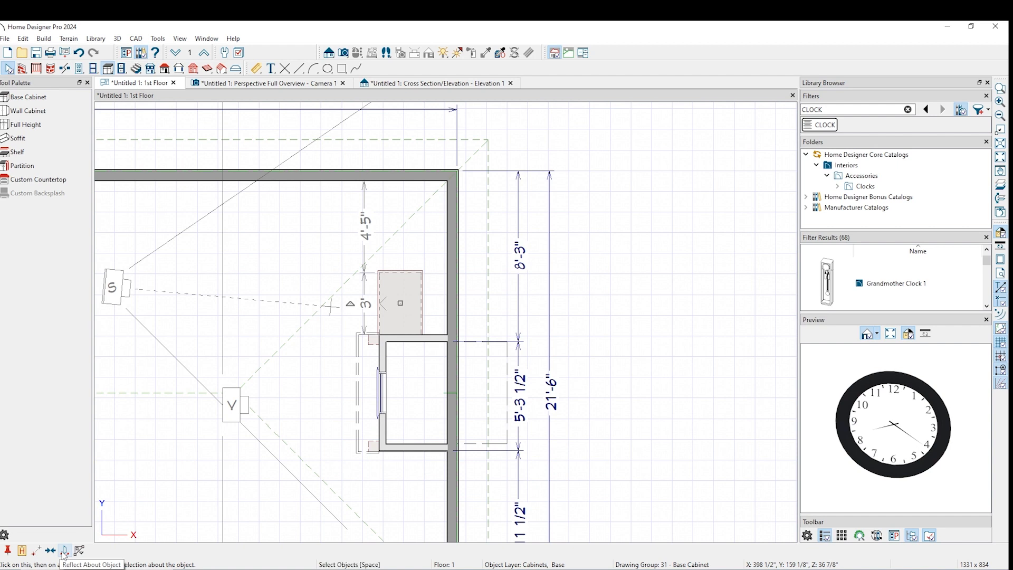
left_click(399, 242)
mouse_move(399, 242)
left_mouse_down()
mouse_move(402, 228)
mouse_move(400, 251)
left_mouse_up()
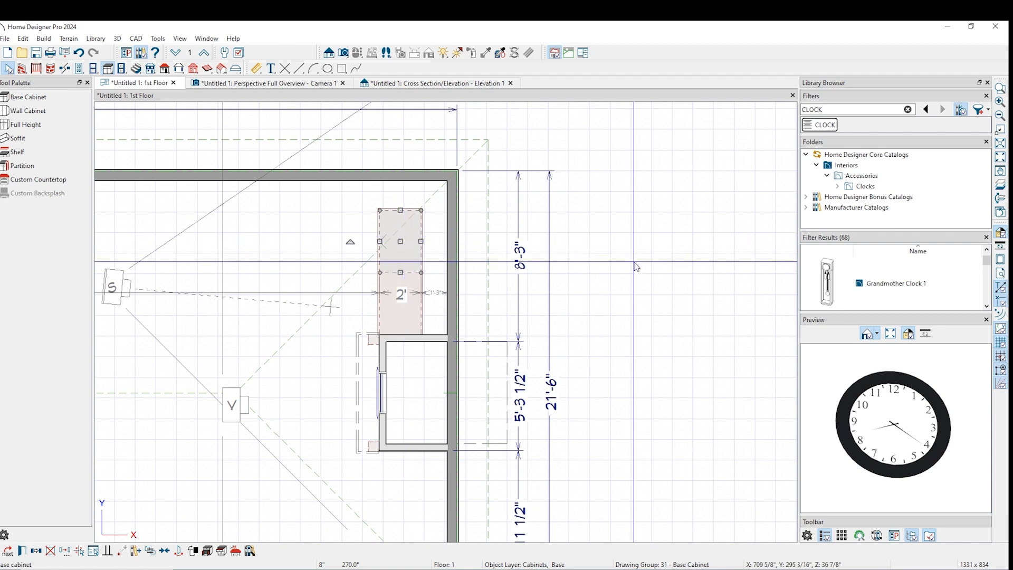
left_click(634, 263)
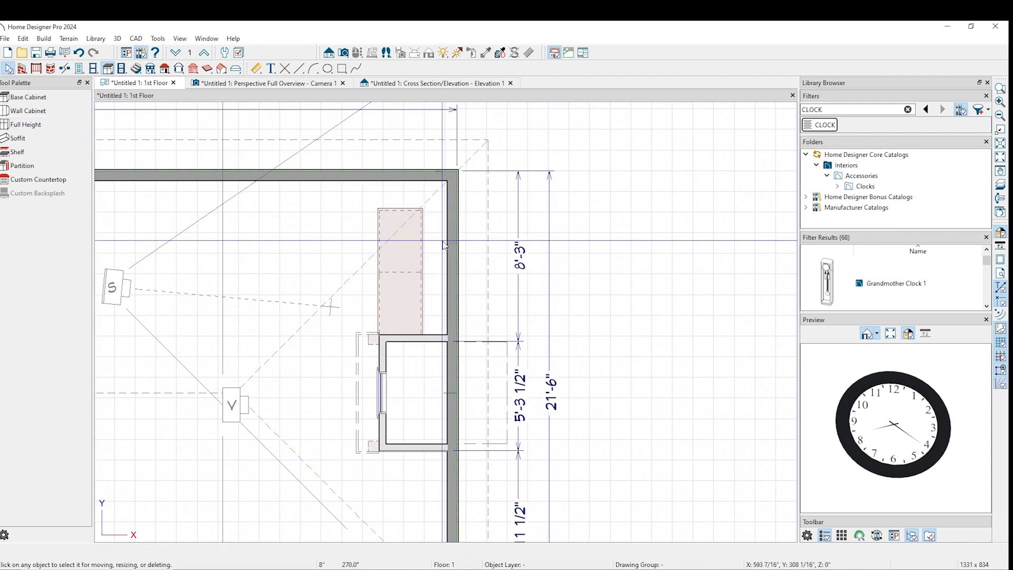
Move the mirrored base cabinet away from the first one until it sits flush against the room's upper wall
left_click(402, 241)
left_click_drag(402, 240, 403, 217)
scroll(404, 217, "up", 1)
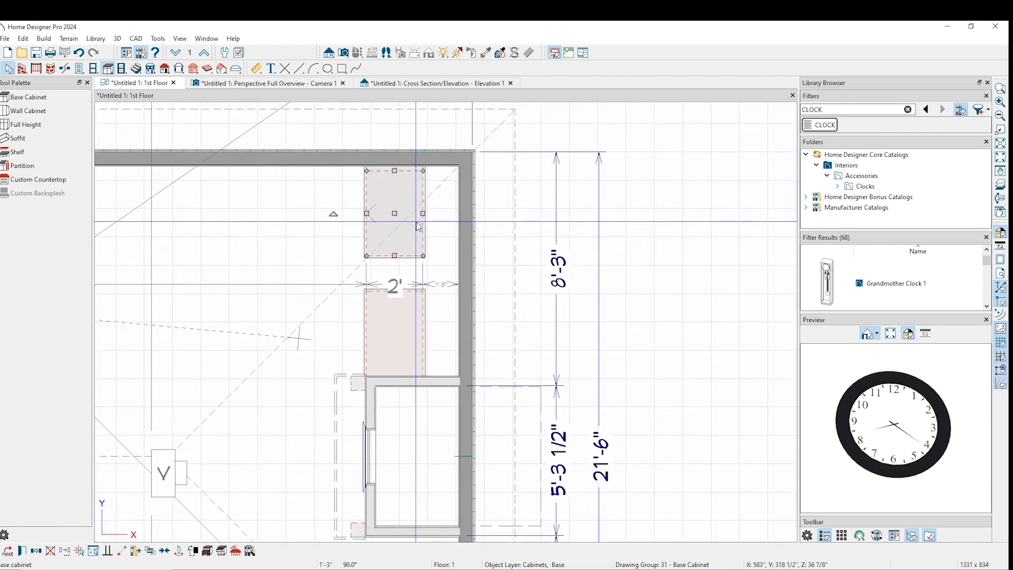
left_click(394, 214)
left_click_drag(395, 213, 397, 206)
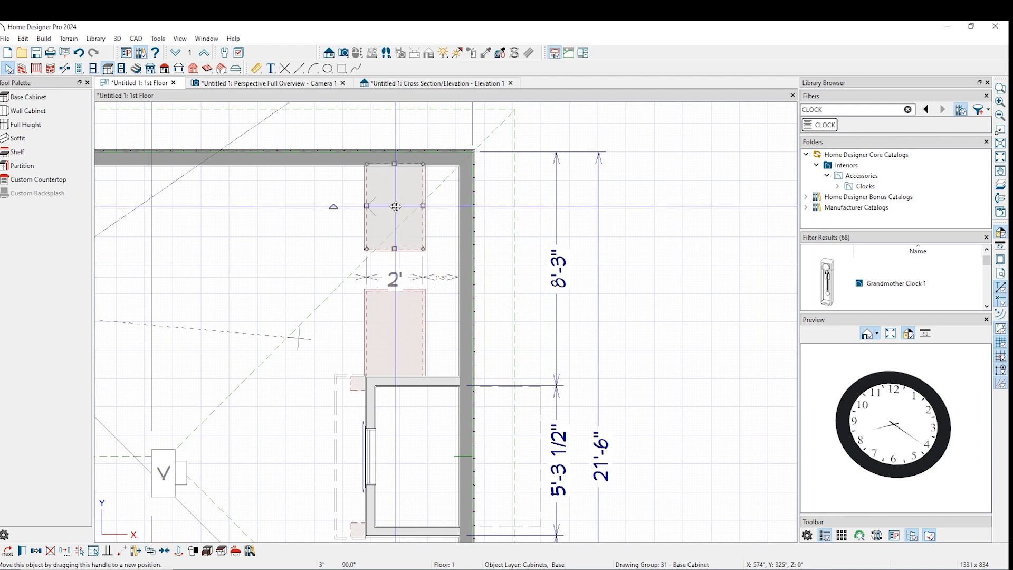
scroll(411, 216, "up", 2)
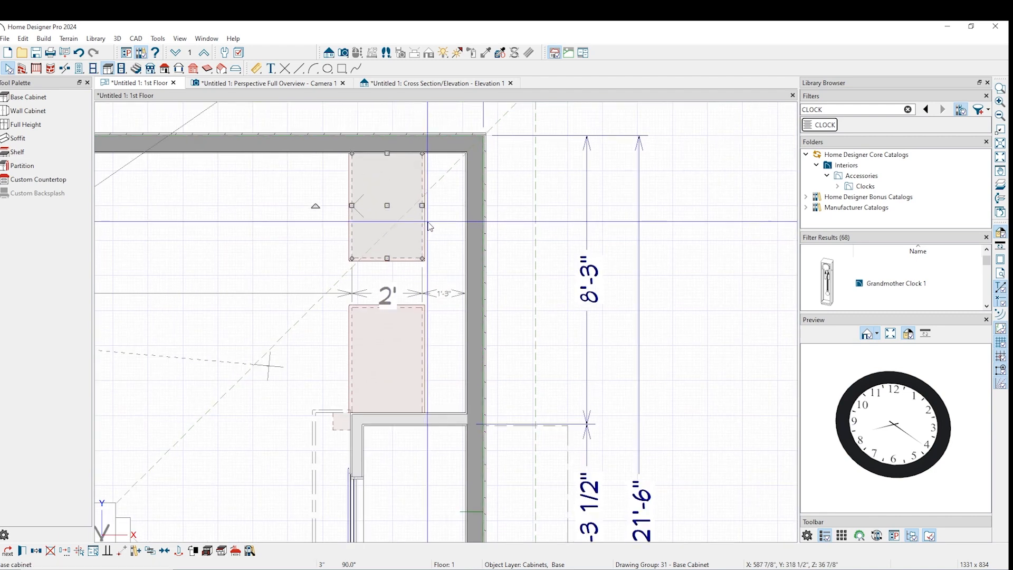
scroll(428, 217, "up", 4)
scroll(413, 293, "down", 5)
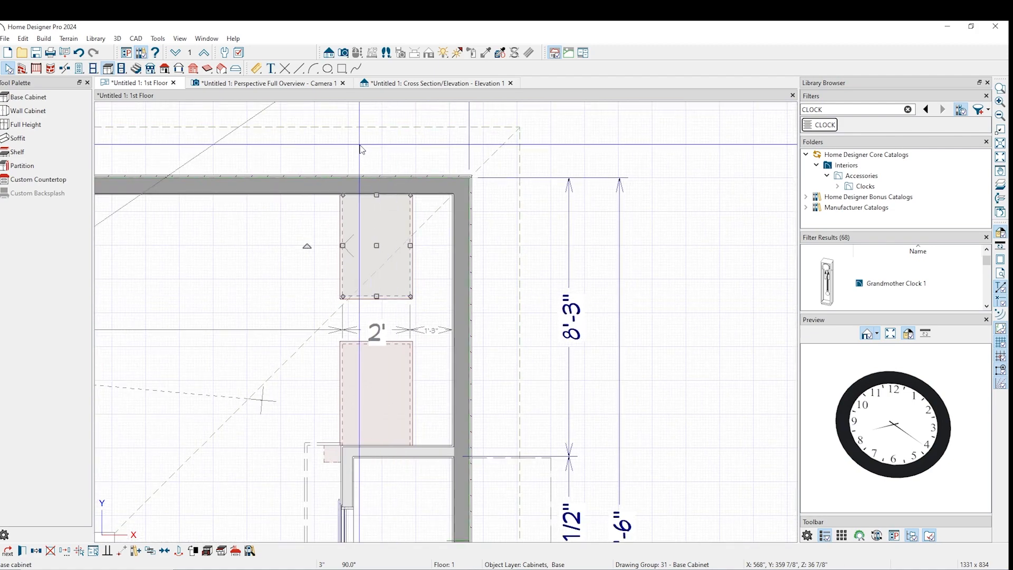
scroll(361, 149, "up", 7)
scroll(409, 320, "up", 3)
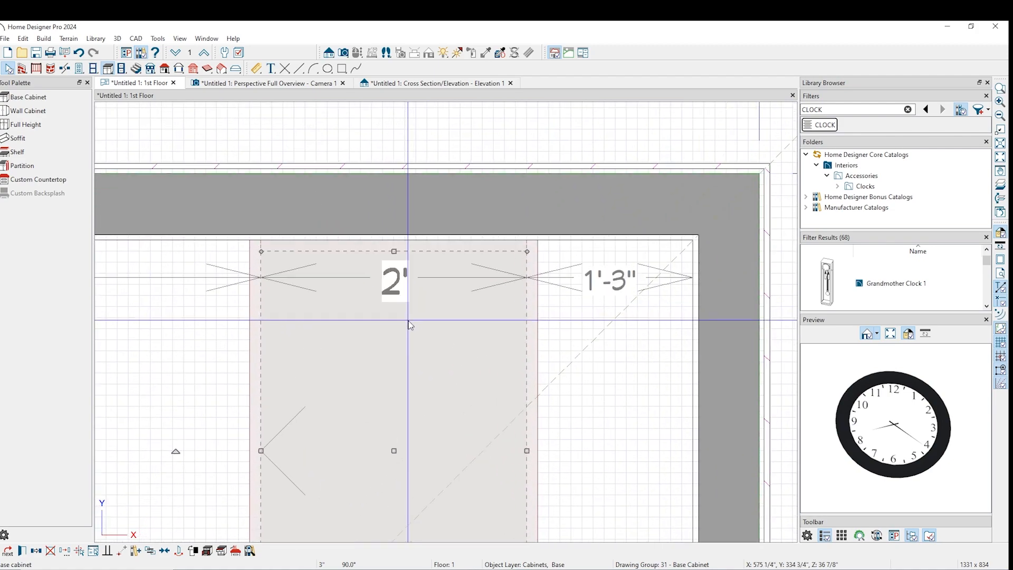
left_click(515, 150)
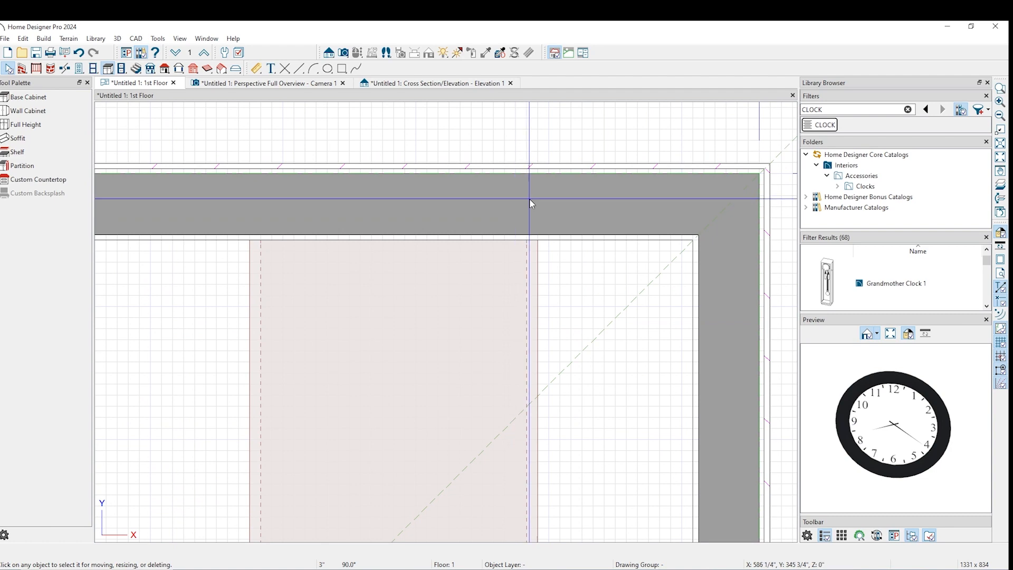
Place a third base cabinet between the two 3' cabinets and widen it to 1'-5" to fill the gap
scroll(523, 212, "down", 3)
scroll(522, 222, "down", 3)
left_click(30, 98)
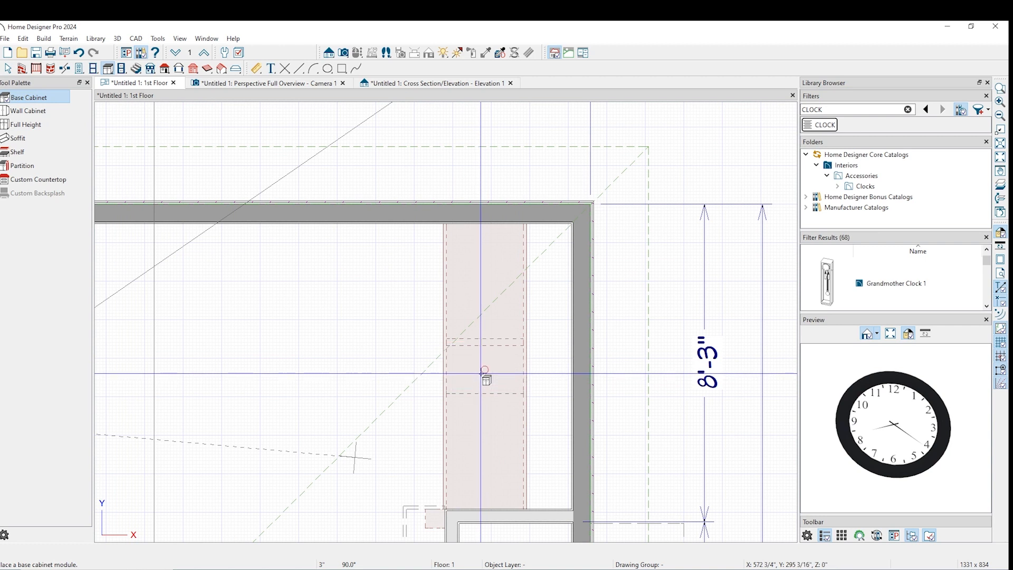
left_click(481, 373)
left_click_drag(485, 346, 485, 339)
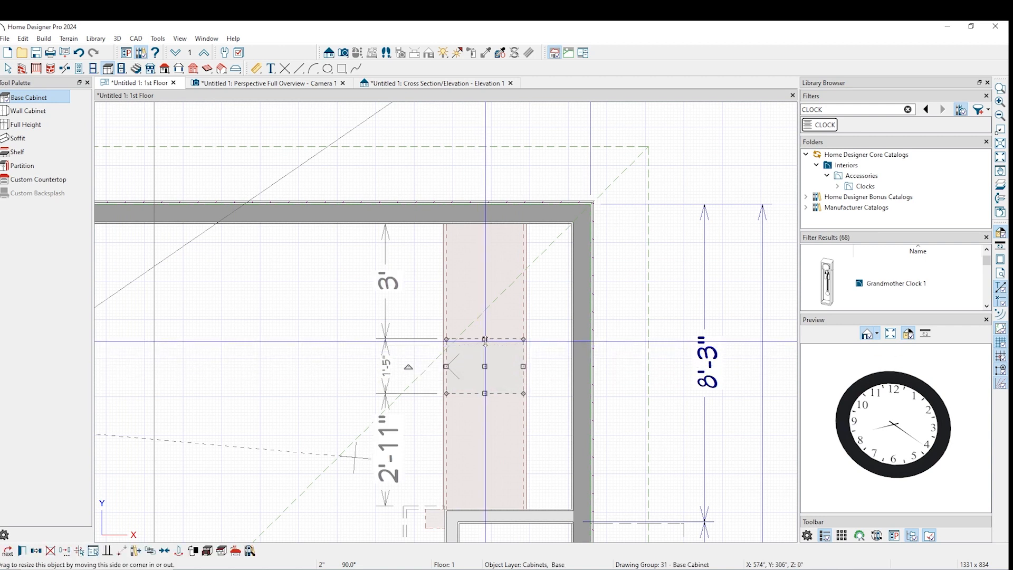
Check the cabinet run beside the fireplace in the Camera 1 perspective and return to the 1st Floor plan
left_click(267, 83)
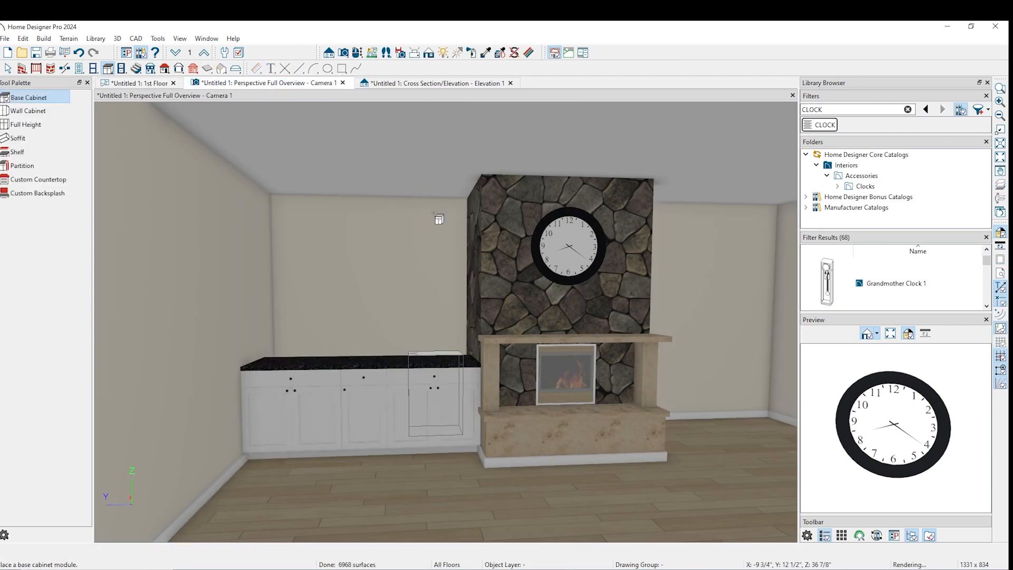
left_click(8, 69)
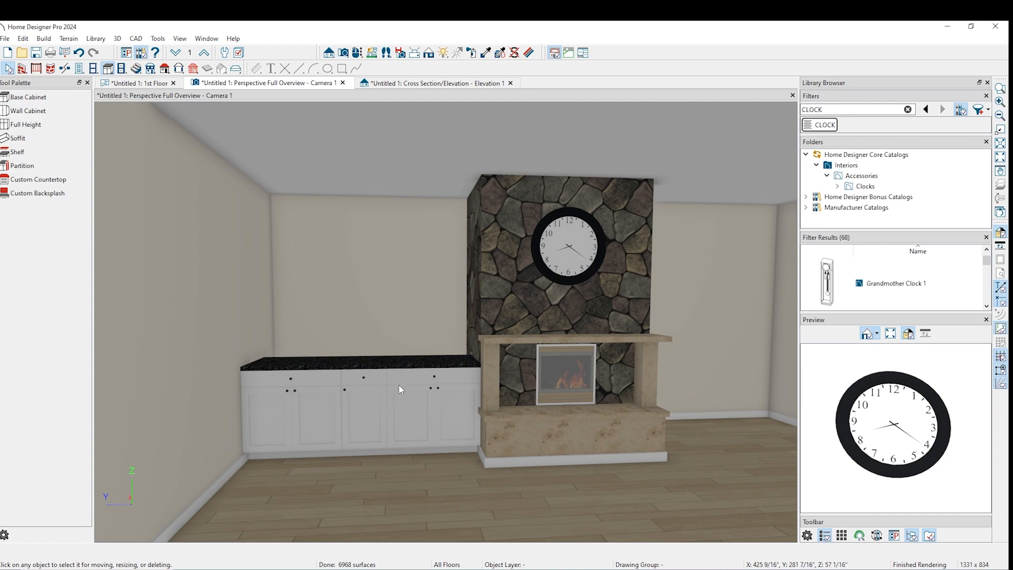
left_click(115, 81)
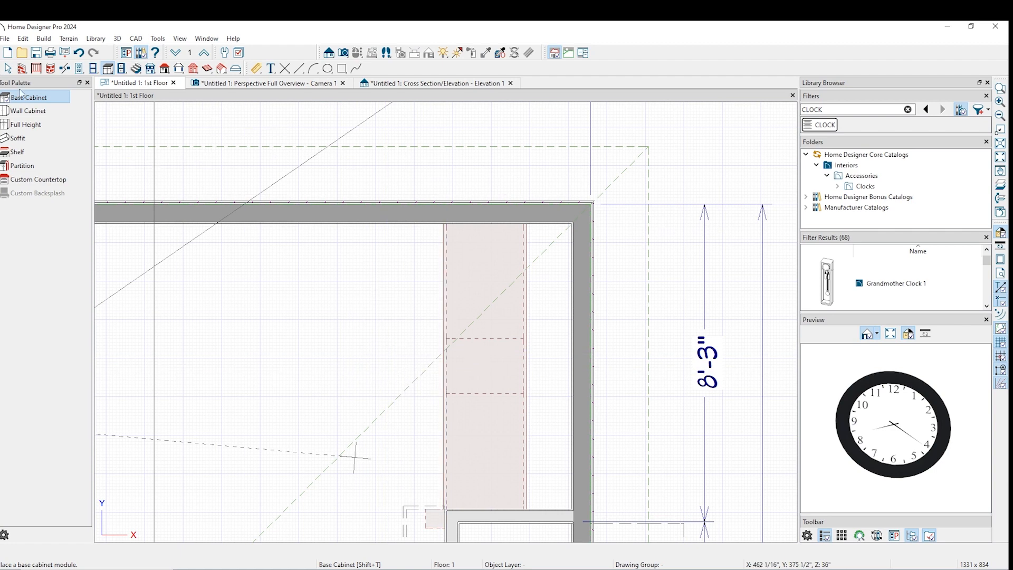
left_click(8, 68)
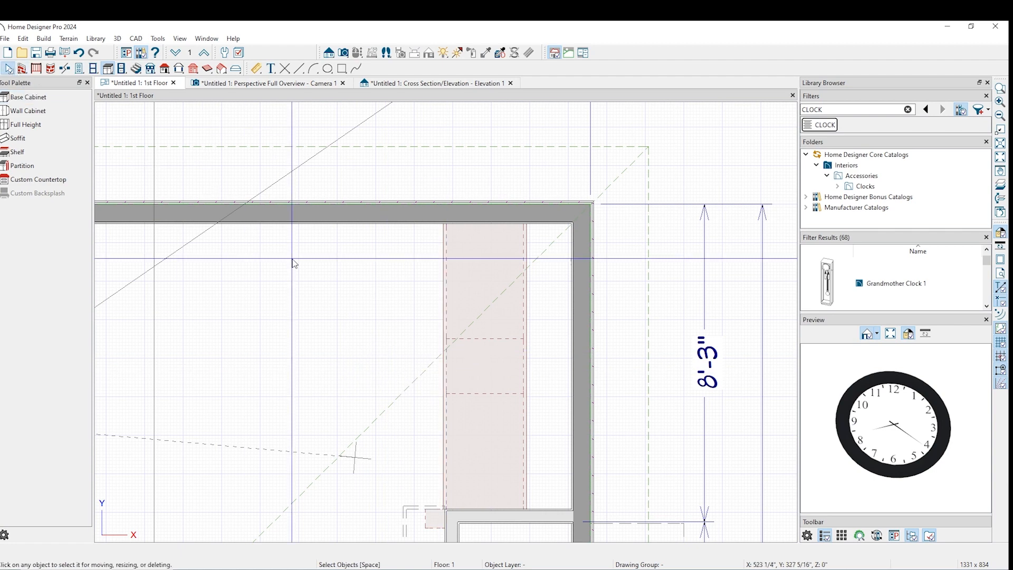
Open the specification of the base cabinet at the upper wall and review its front layout, door style and cabinet type options
double_click(460, 281)
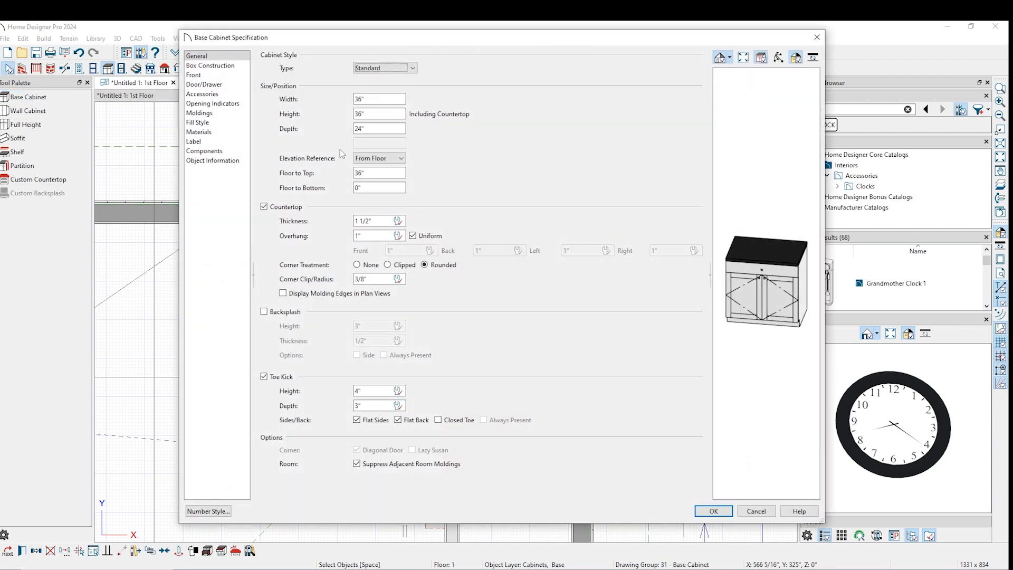
left_click(753, 293)
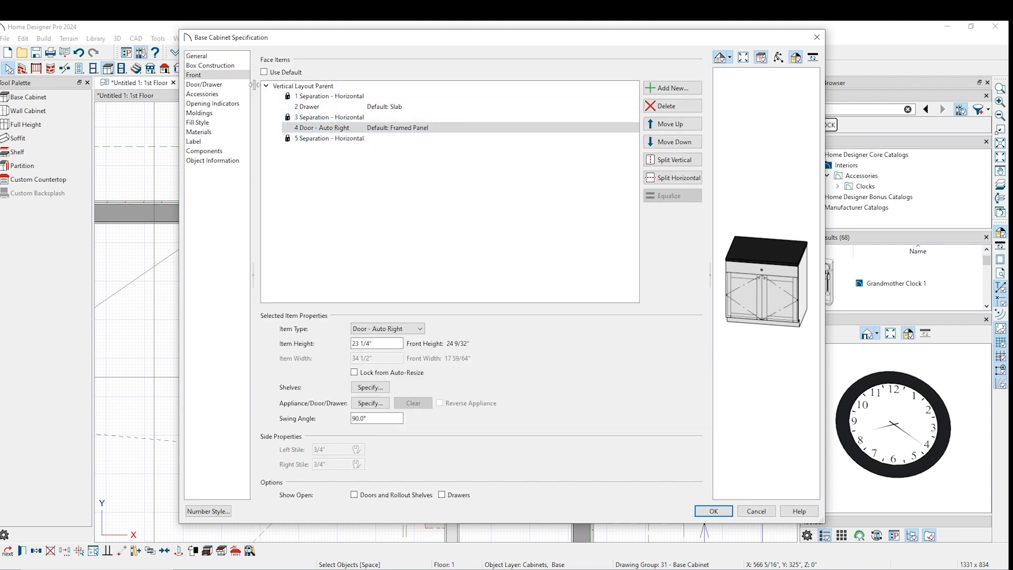
left_click(236, 85)
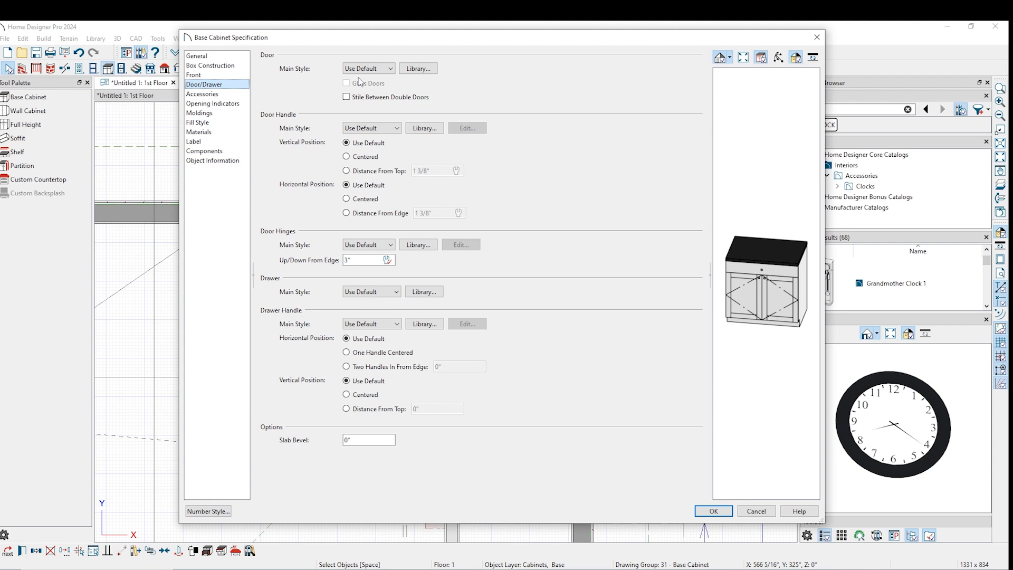
left_click(347, 97)
left_click(346, 97)
left_click(376, 69)
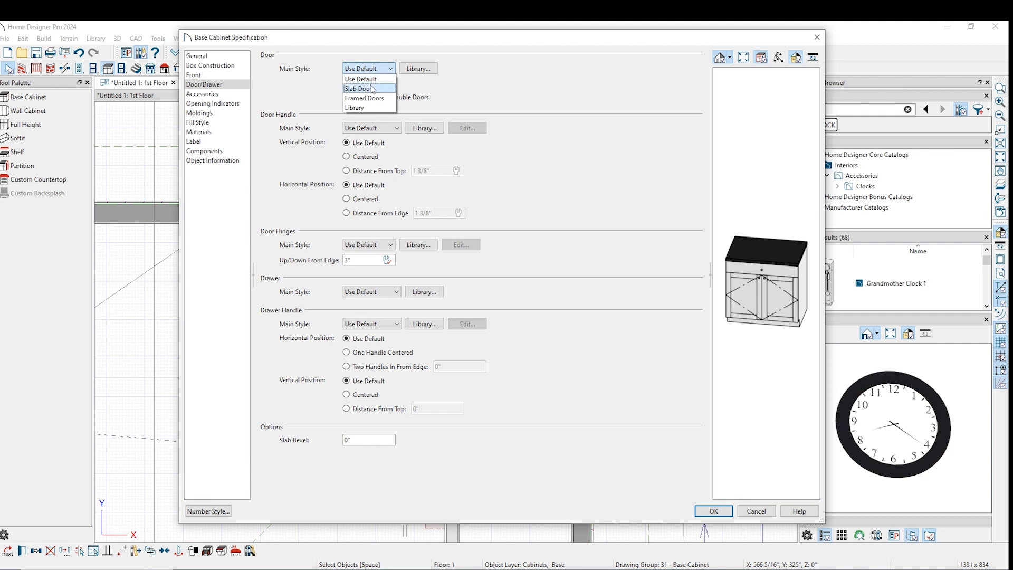
left_click(198, 56)
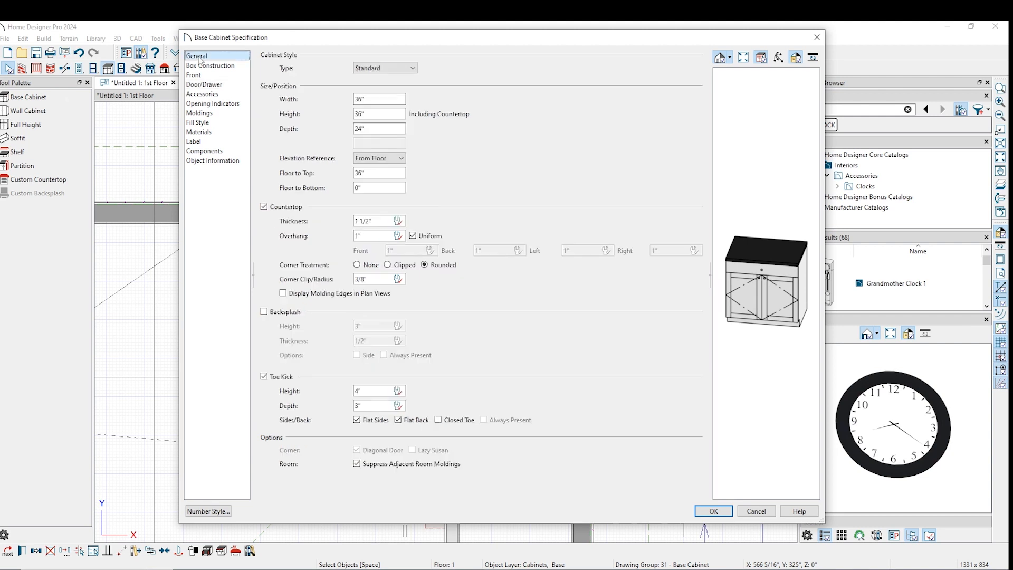
left_click(372, 68)
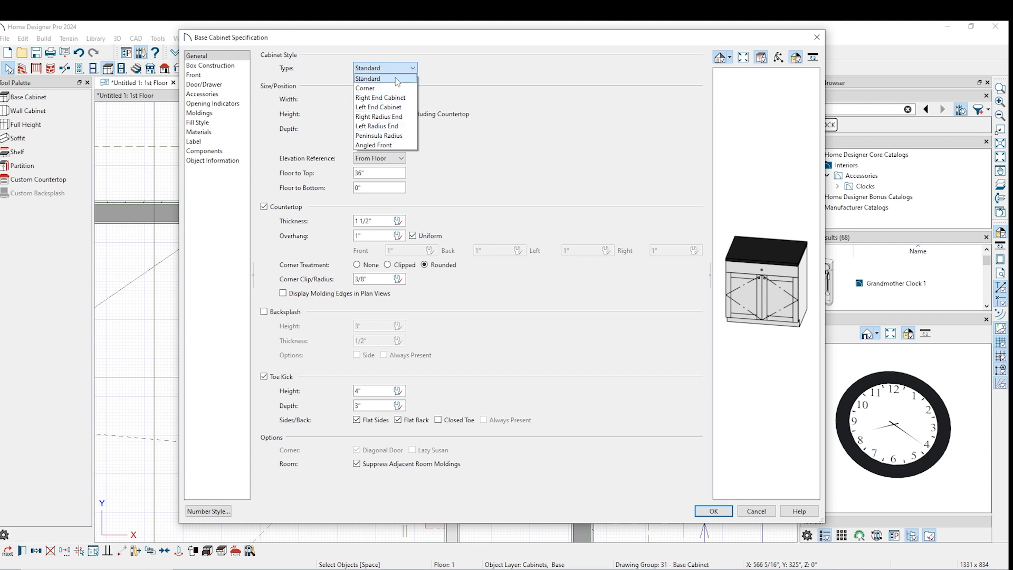
left_click(394, 74)
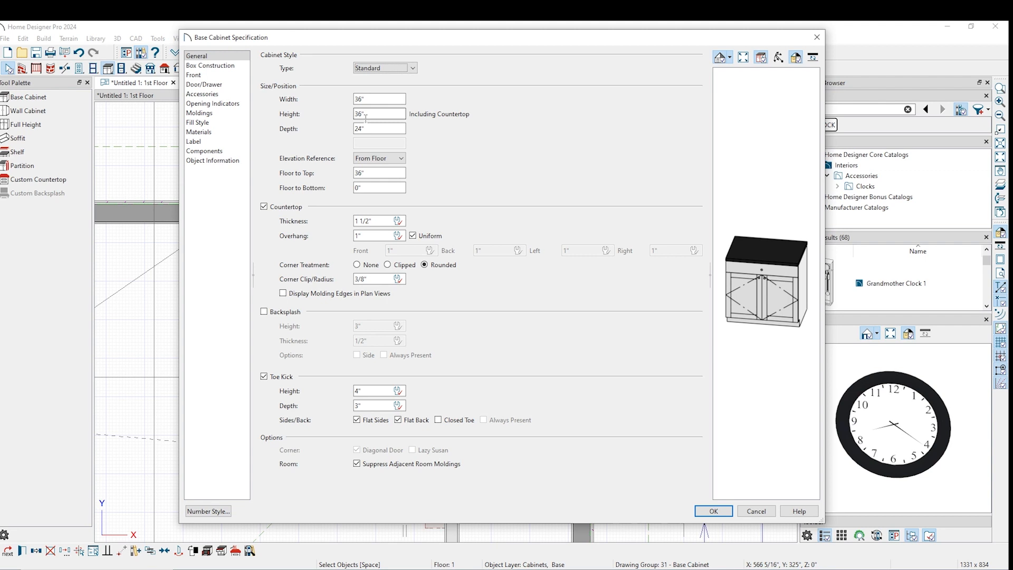
Remove the countertop, the toe kick and the drawer from the base cabinet at the upper wall
left_click(263, 206)
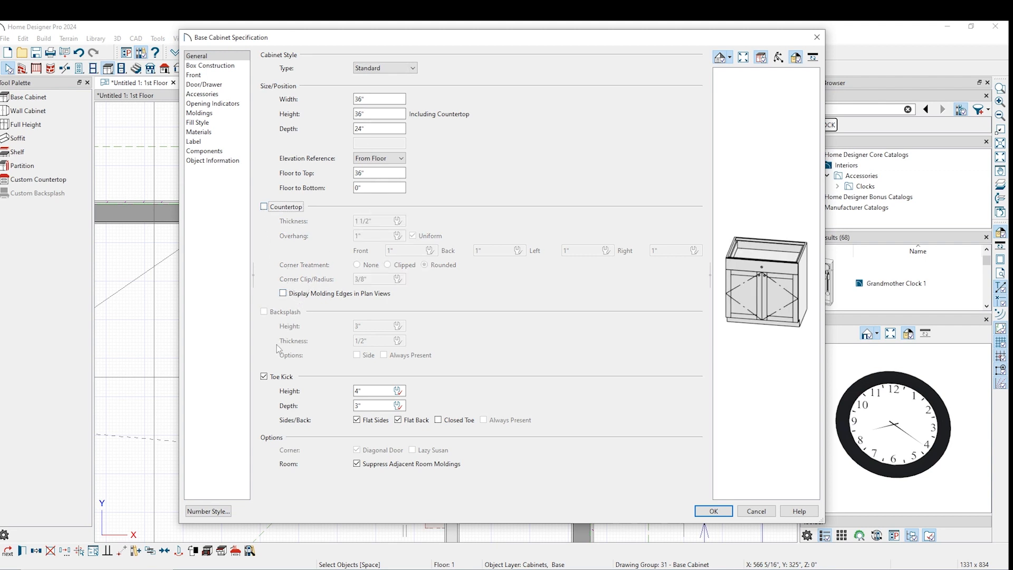
left_click(265, 376)
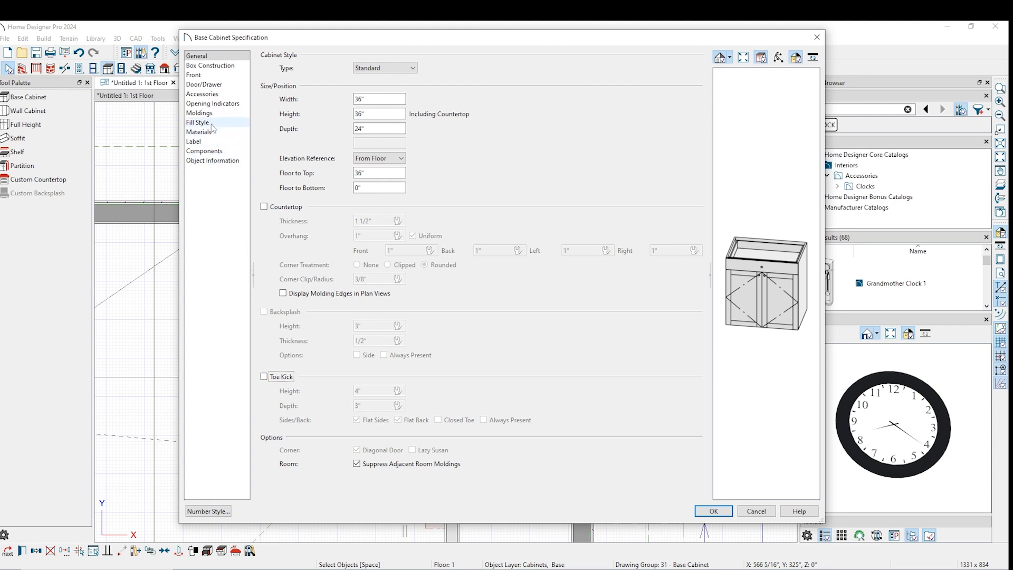
left_click(204, 84)
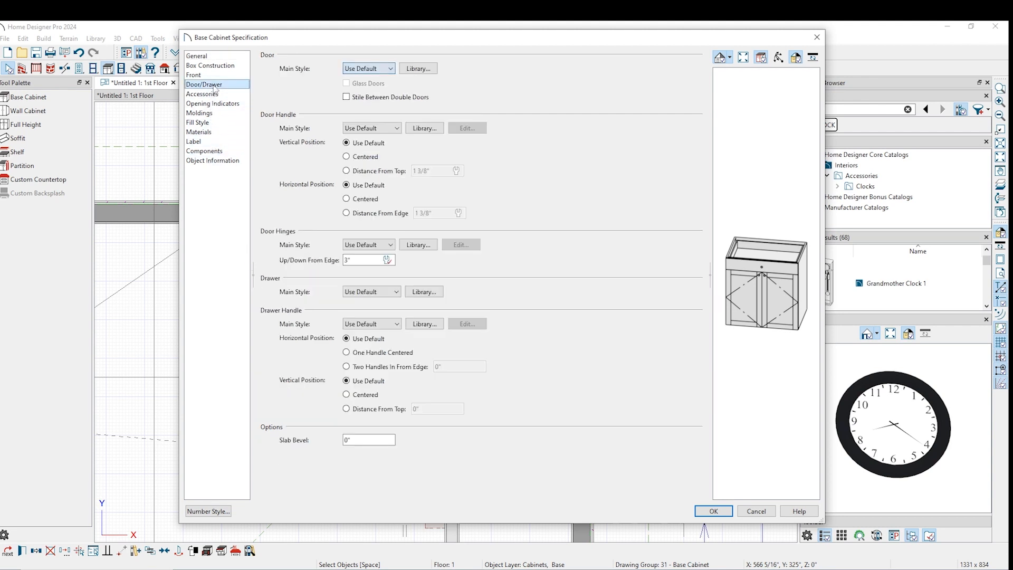
left_click(738, 271)
key("Delete")
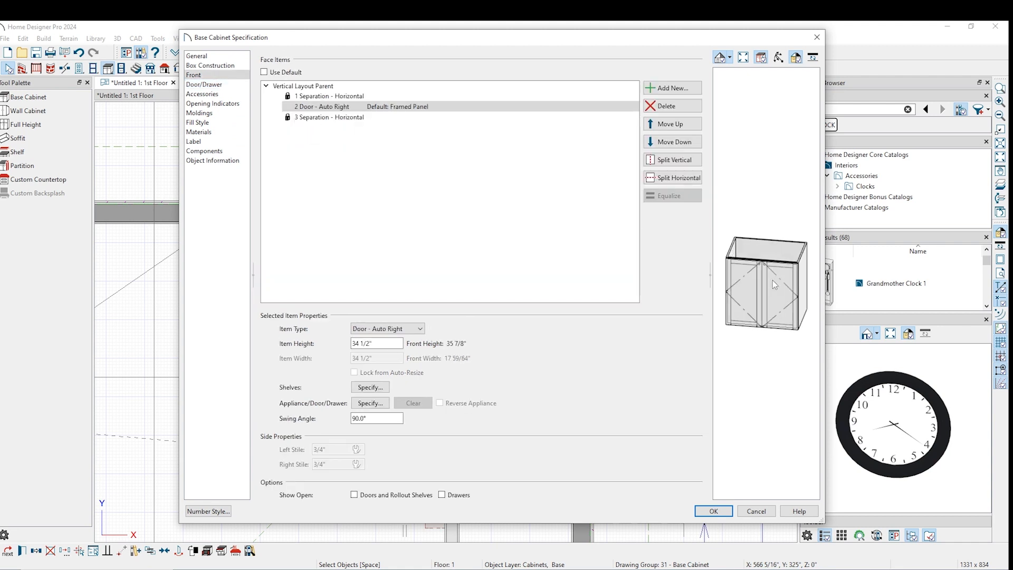
Center the cabinet's door handles vertically and set their main style to Pull (Vertical)
left_click(206, 84)
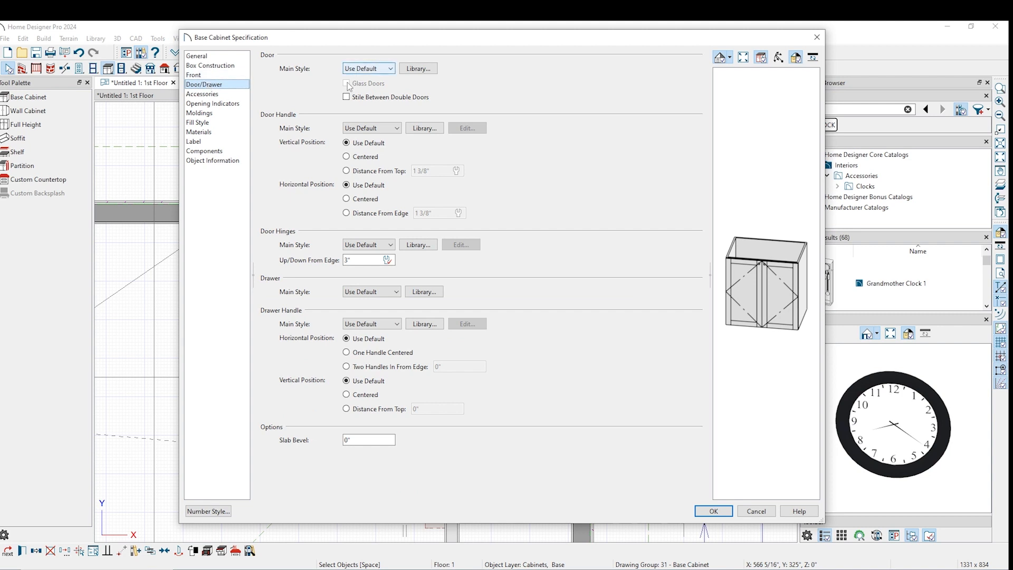
left_click(365, 128)
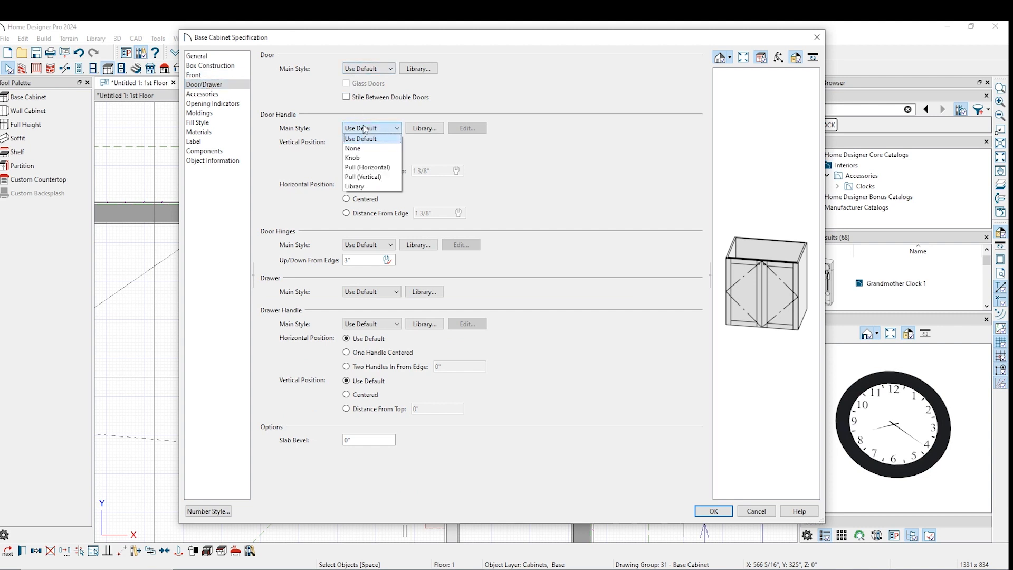
left_click(364, 129)
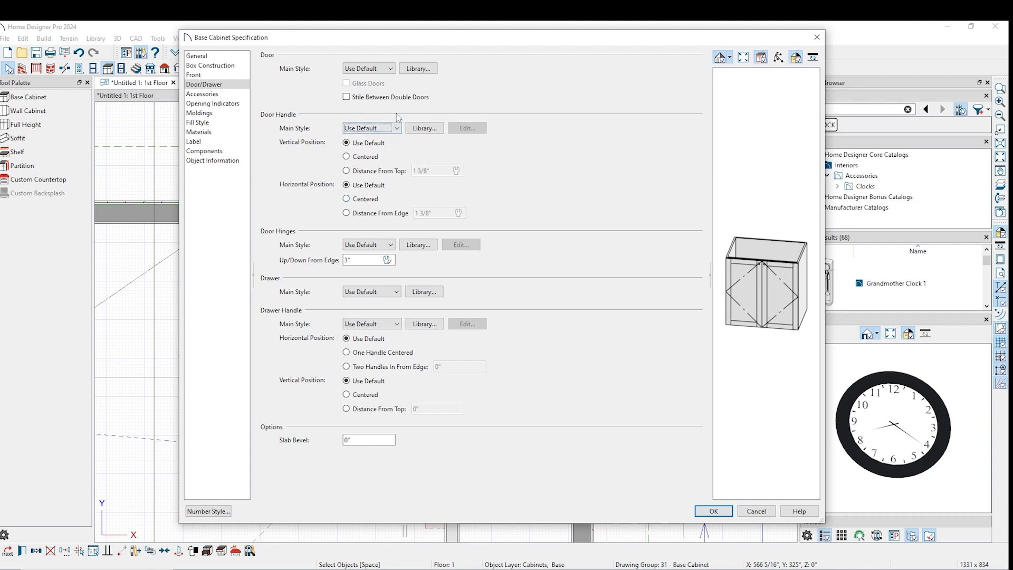
left_click(359, 155)
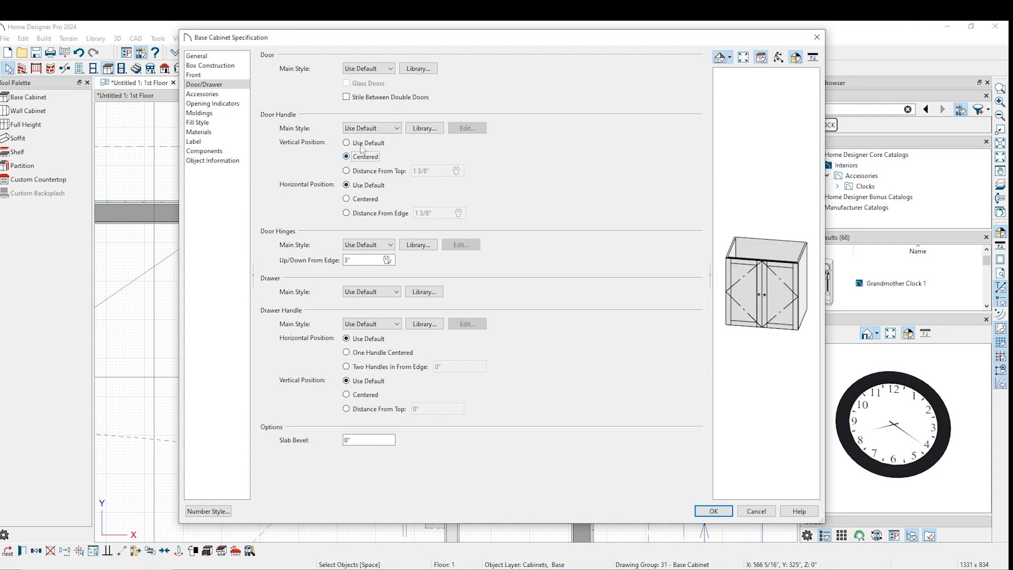
left_click(370, 128)
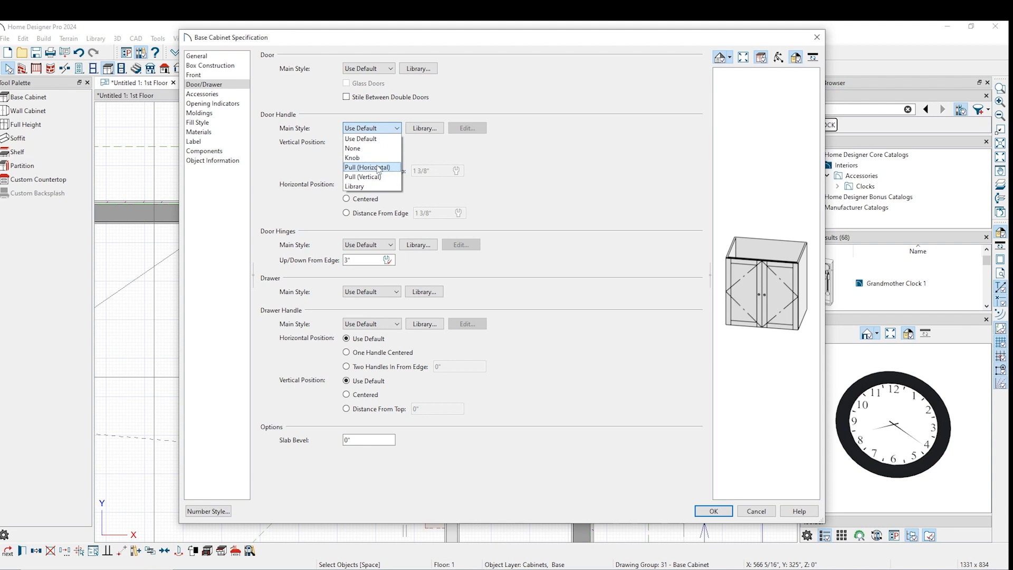
left_click(378, 167)
left_click(397, 128)
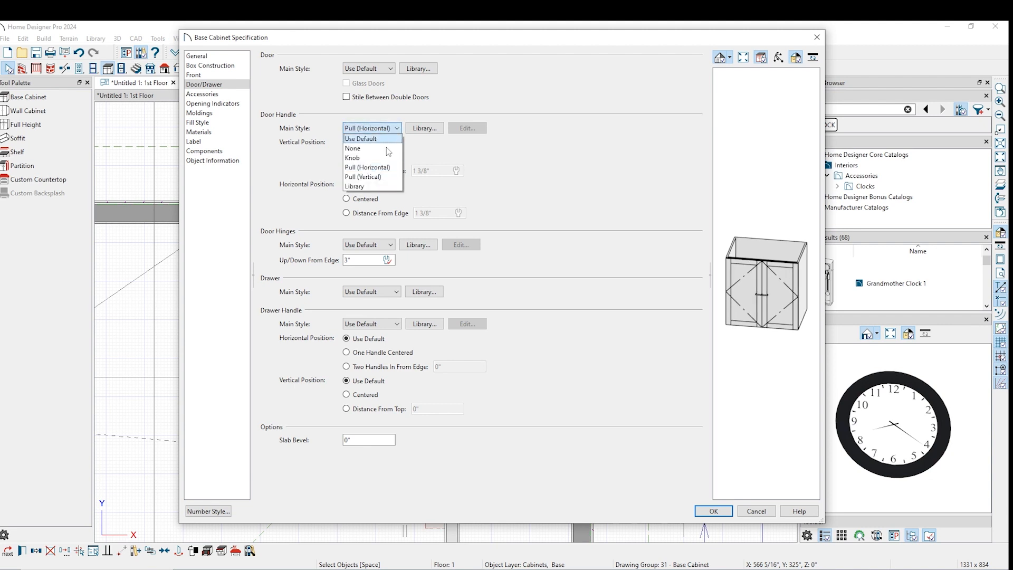
left_click(369, 177)
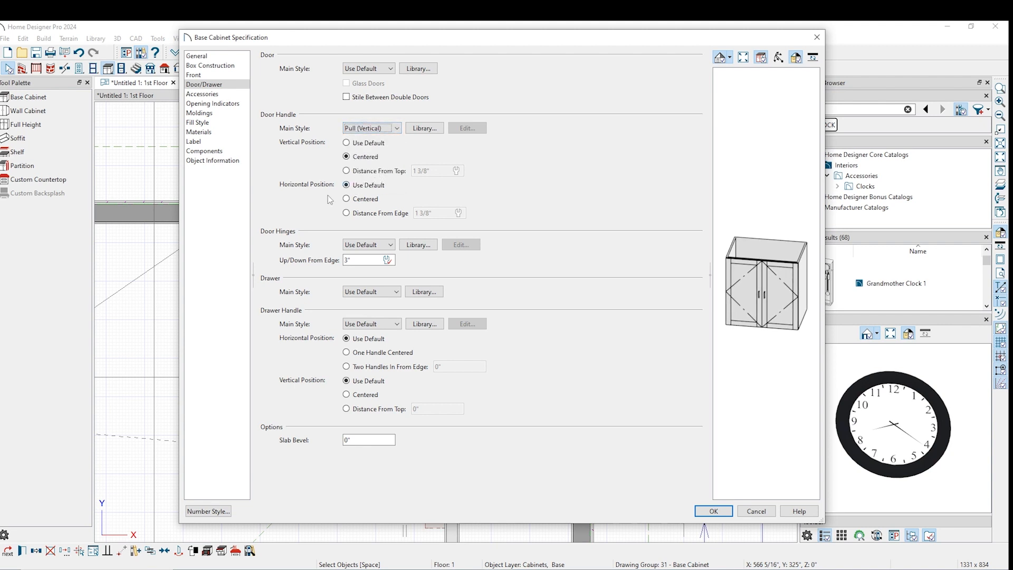
Search the material library for glass for the cabinet's Framed Panel component Panel and filter by Glass Panel
left_click(203, 94)
left_click(229, 104)
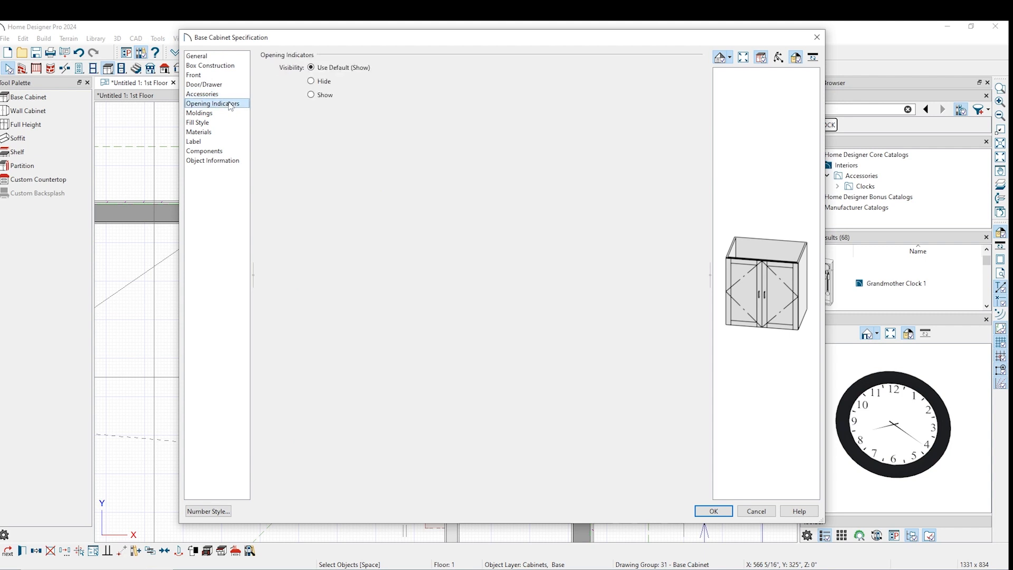
left_click(228, 112)
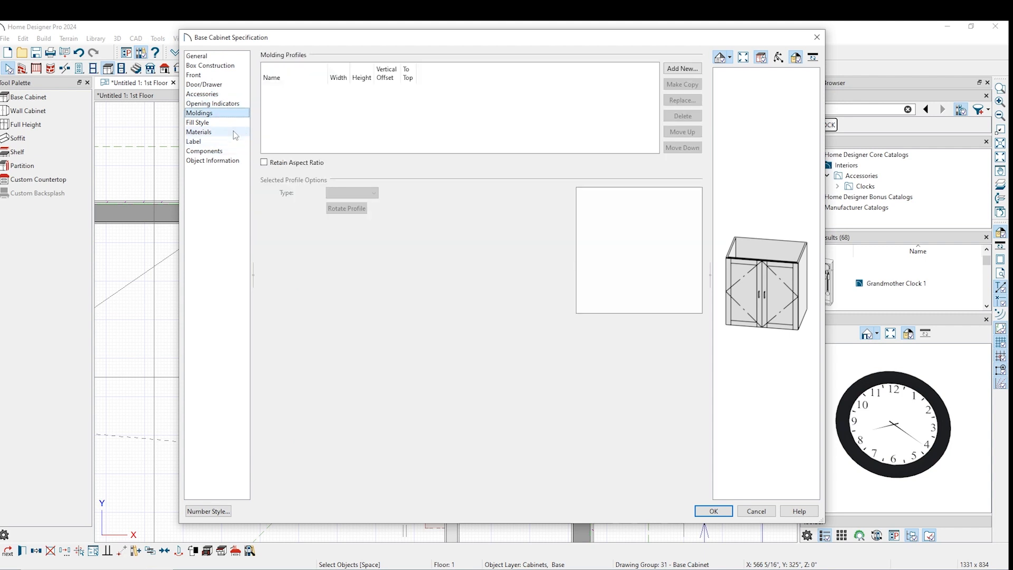
left_click(232, 123)
left_click(231, 131)
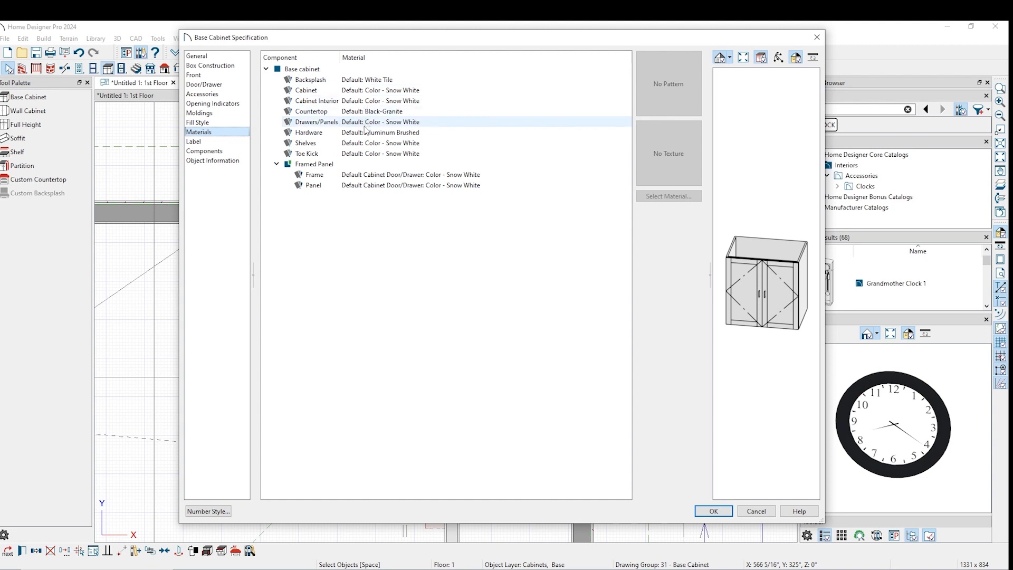
double_click(367, 186)
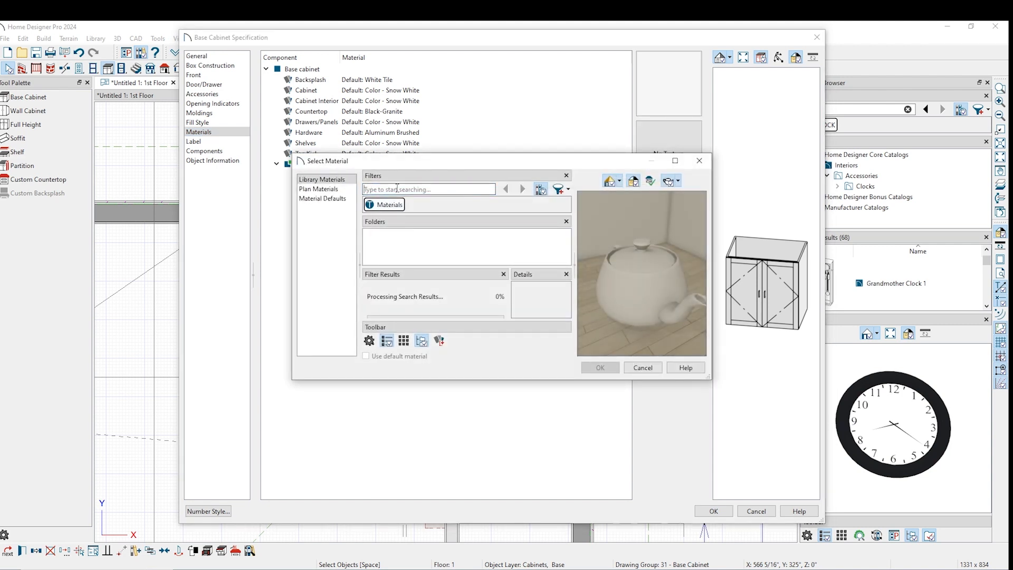
left_click(397, 189)
type("glas")
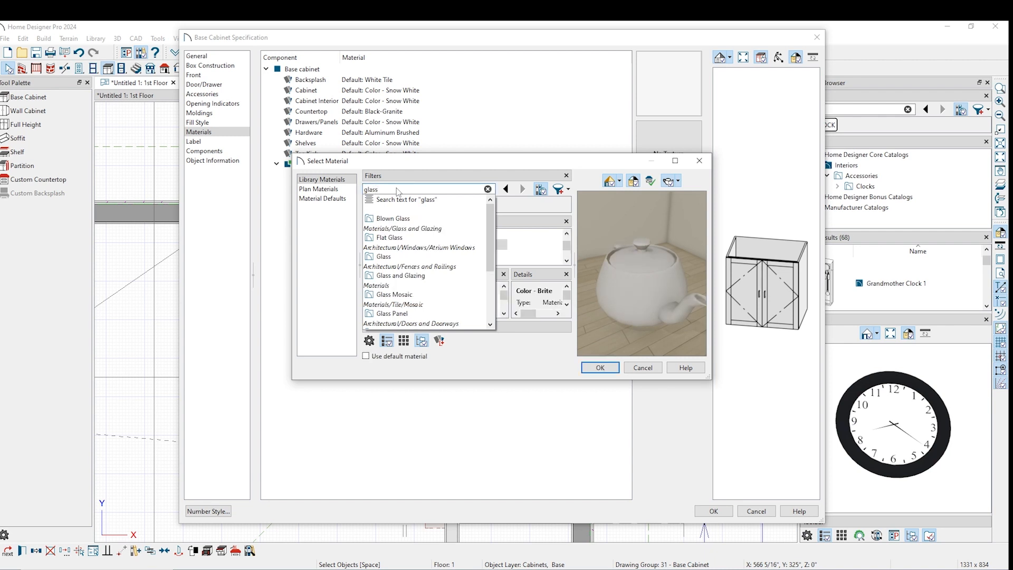
type("s")
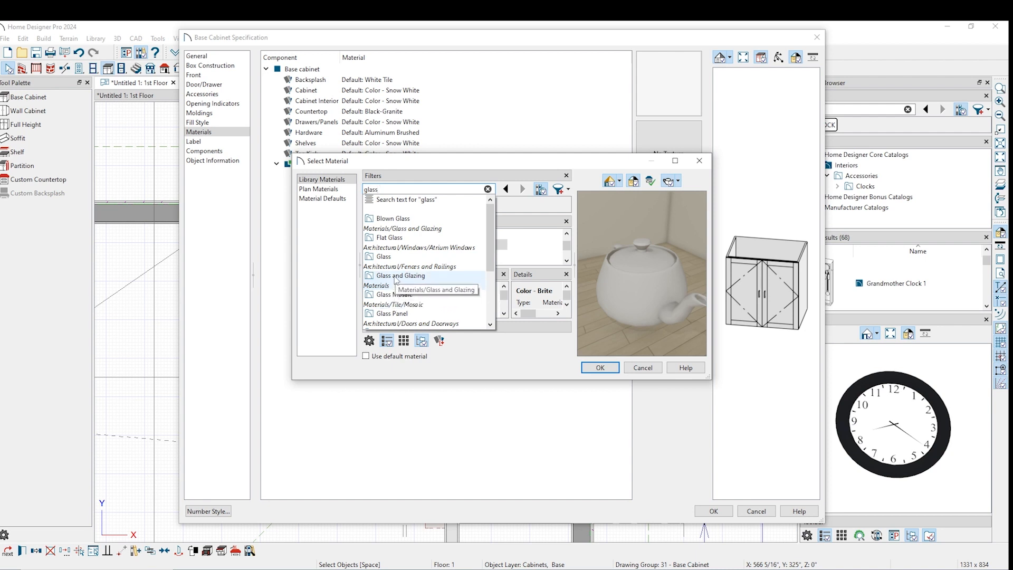
left_click(397, 313)
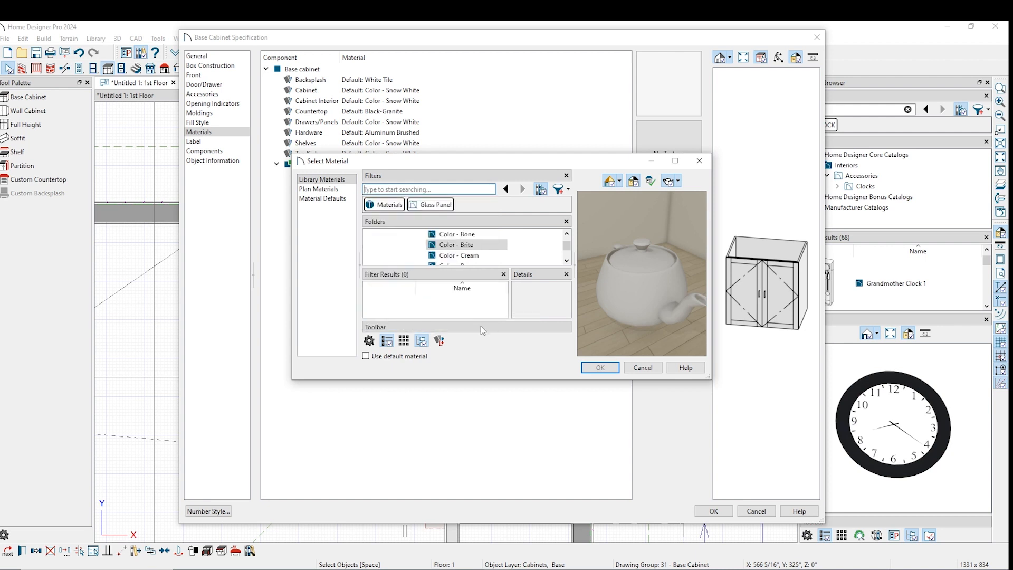
Assign the Color - Brite material to the door's Panel component and apply the cabinet specification
left_click(461, 245)
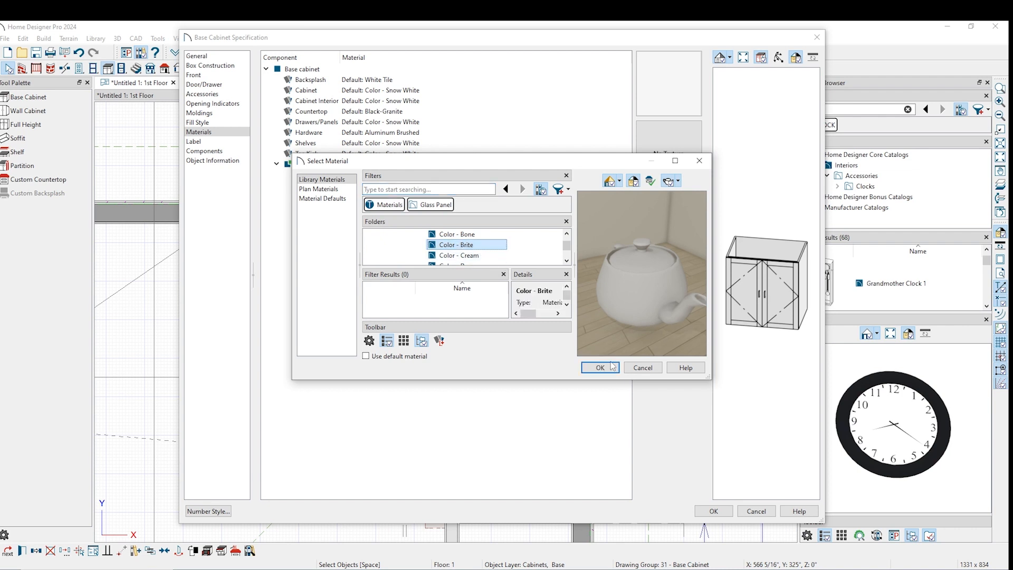
left_click(599, 367)
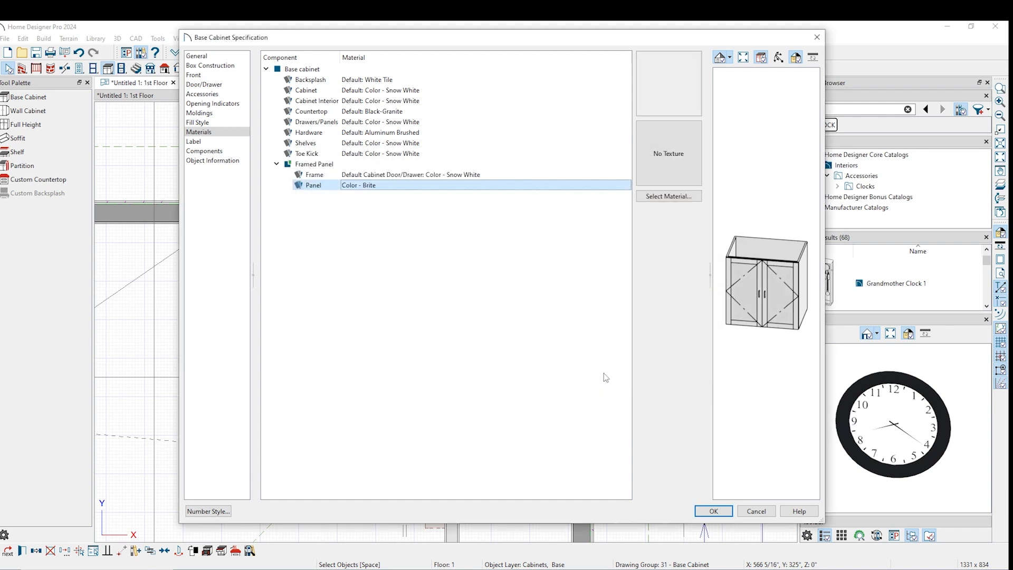
left_click(721, 511)
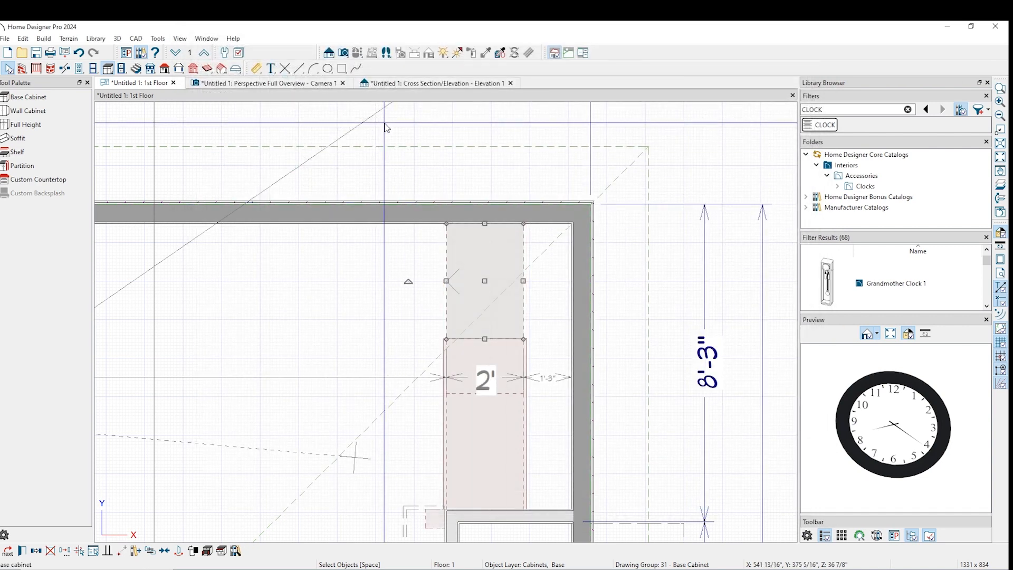
Examine the customized corner cabinet's doors and handles in the Camera 1 perspective and return to the 1st Floor plan
left_click(309, 84)
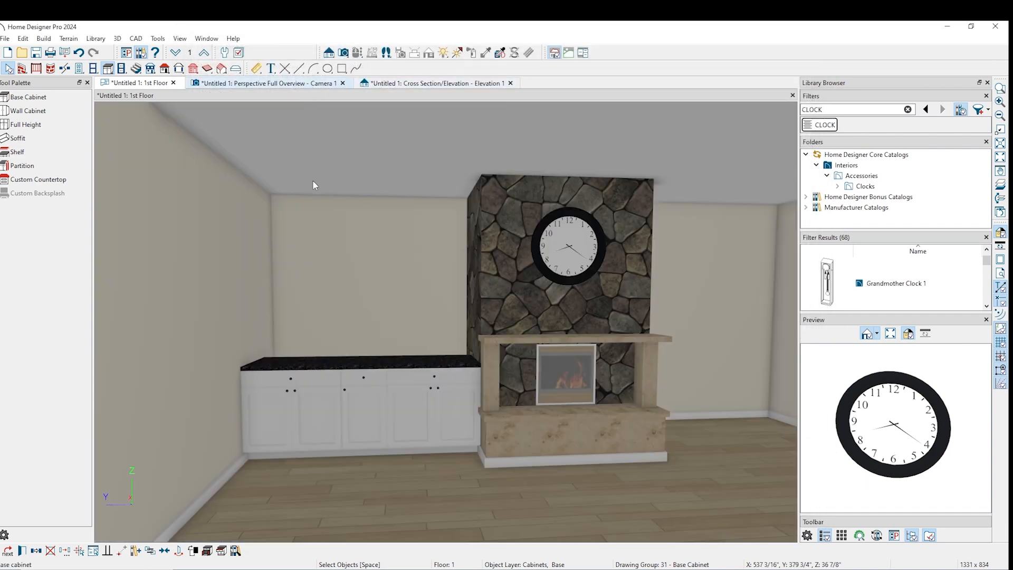
scroll(258, 403, "up", 8)
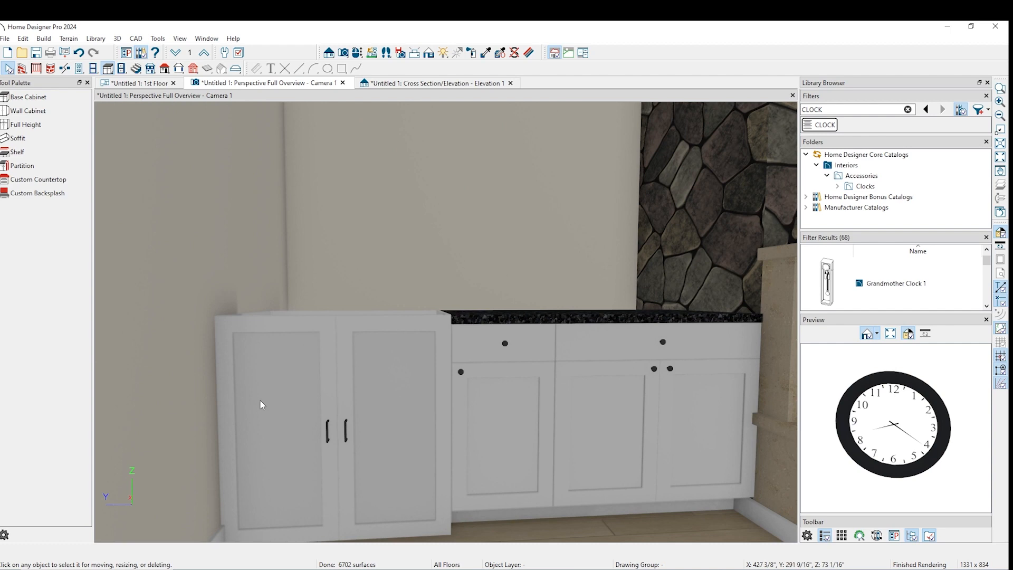
scroll(262, 402, "down", 6)
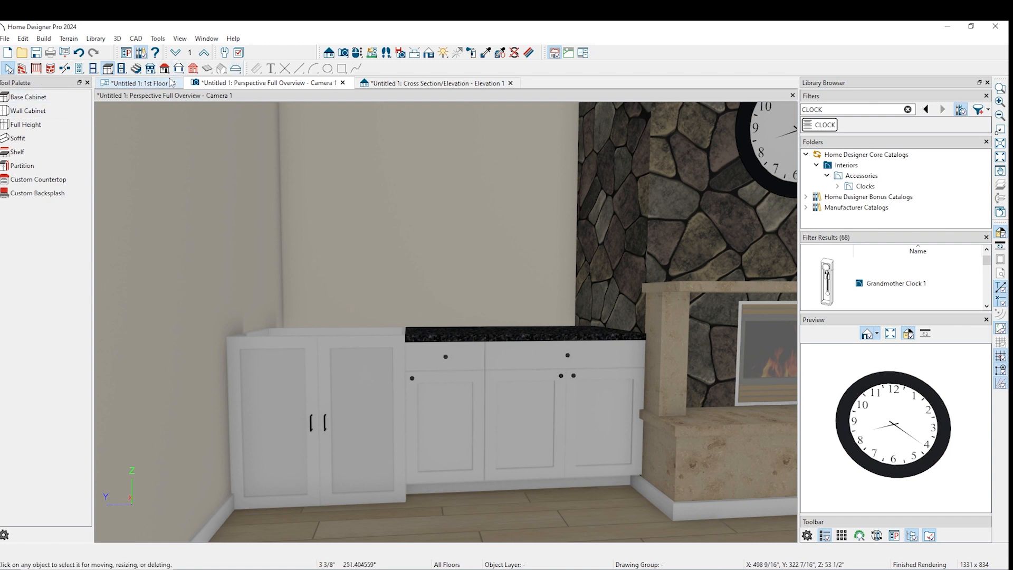
left_click(154, 83)
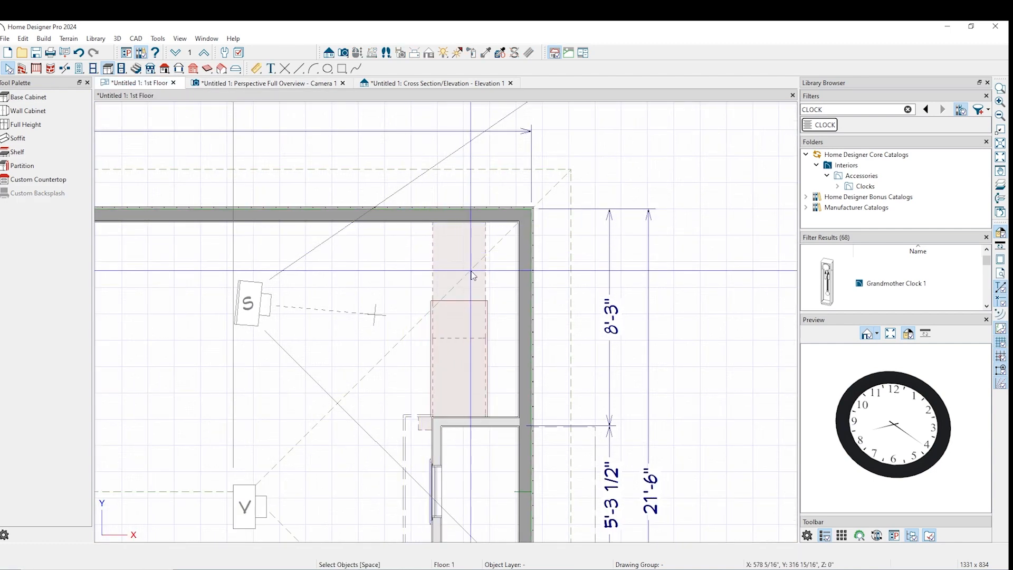
Delete the drawer from the front of the 36" base cabinet directly beside the fireplace
double_click(460, 331)
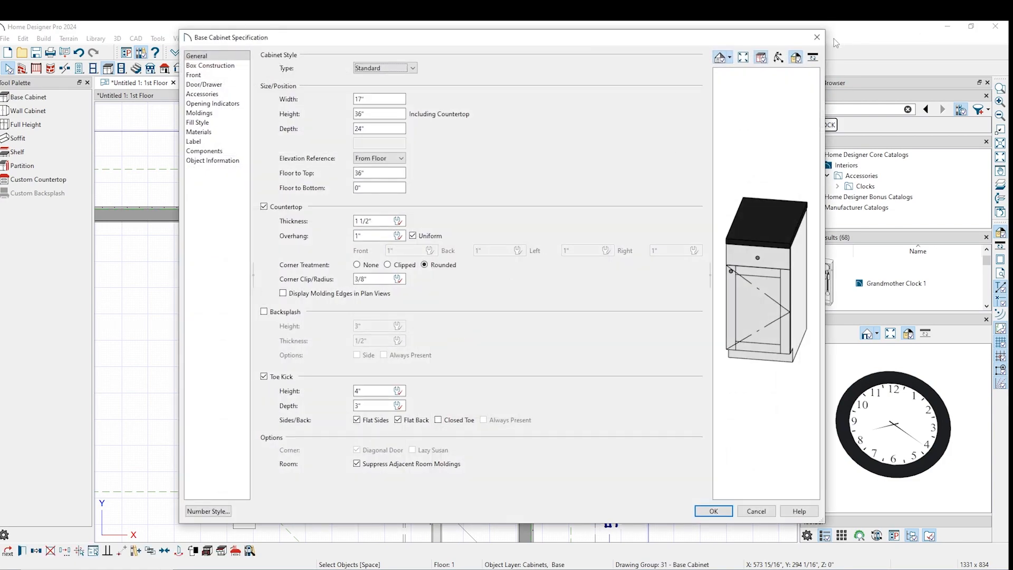
left_click(817, 36)
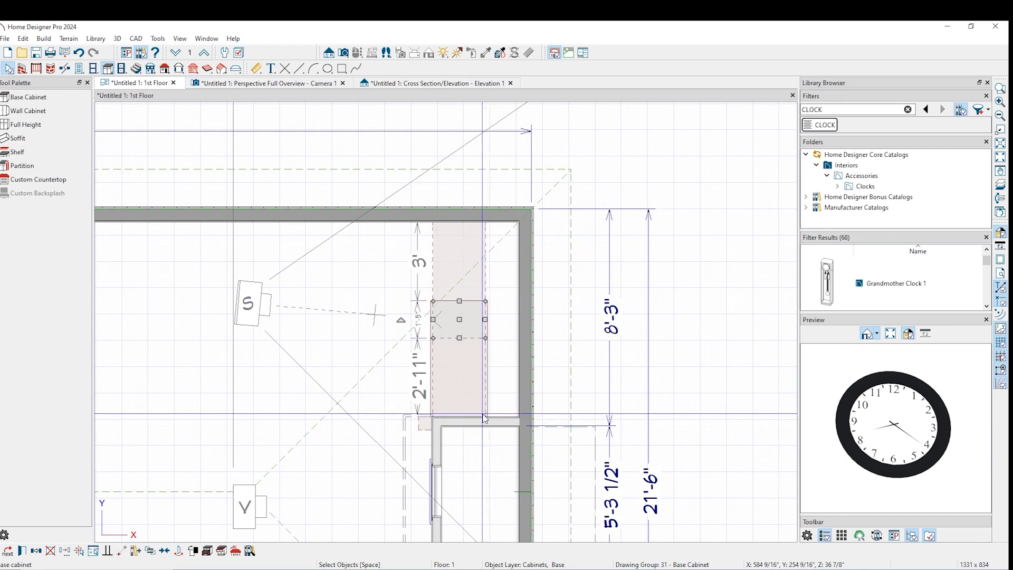
left_click(465, 387)
key("Tab")
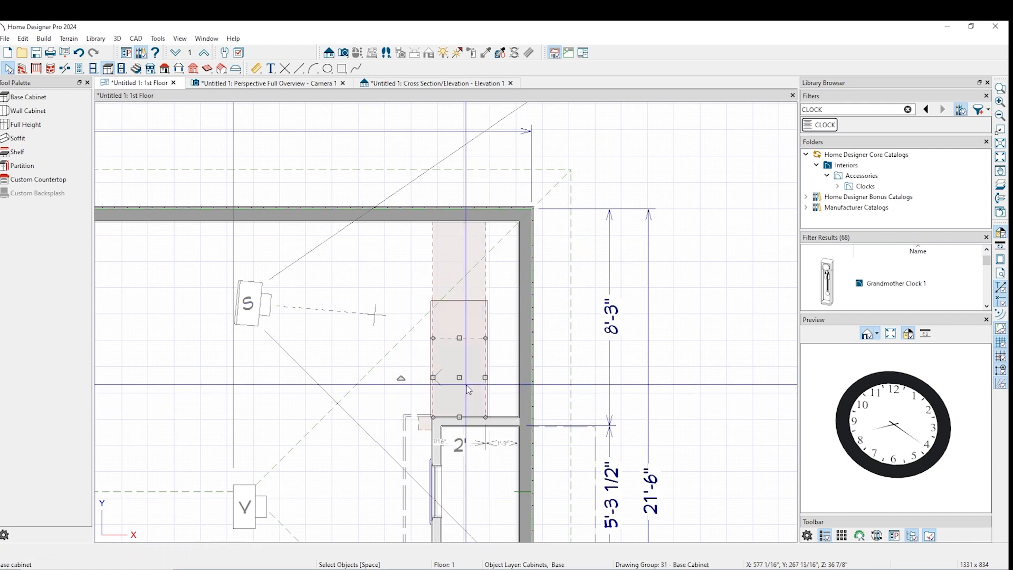
double_click(466, 387)
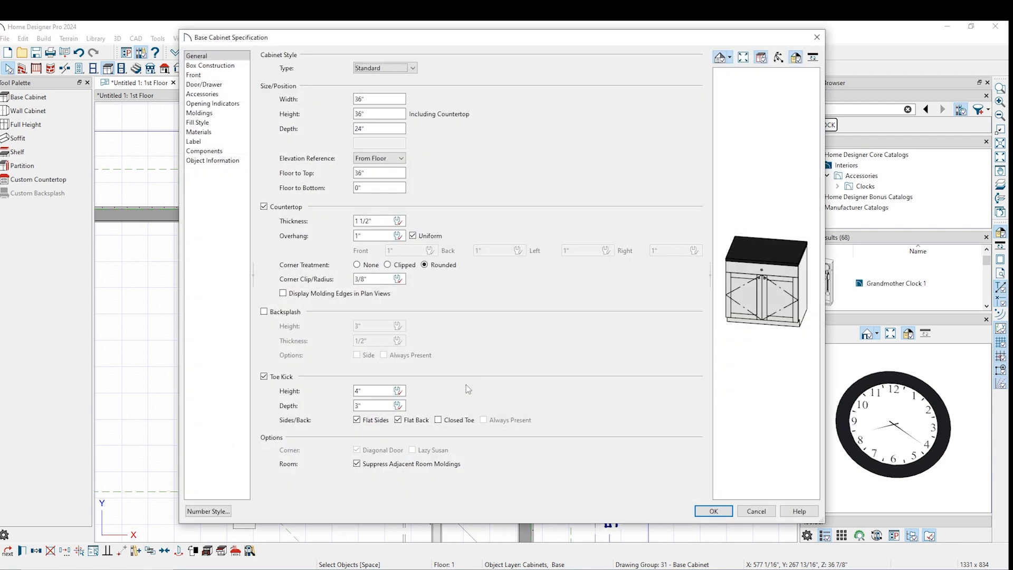
left_click(748, 272)
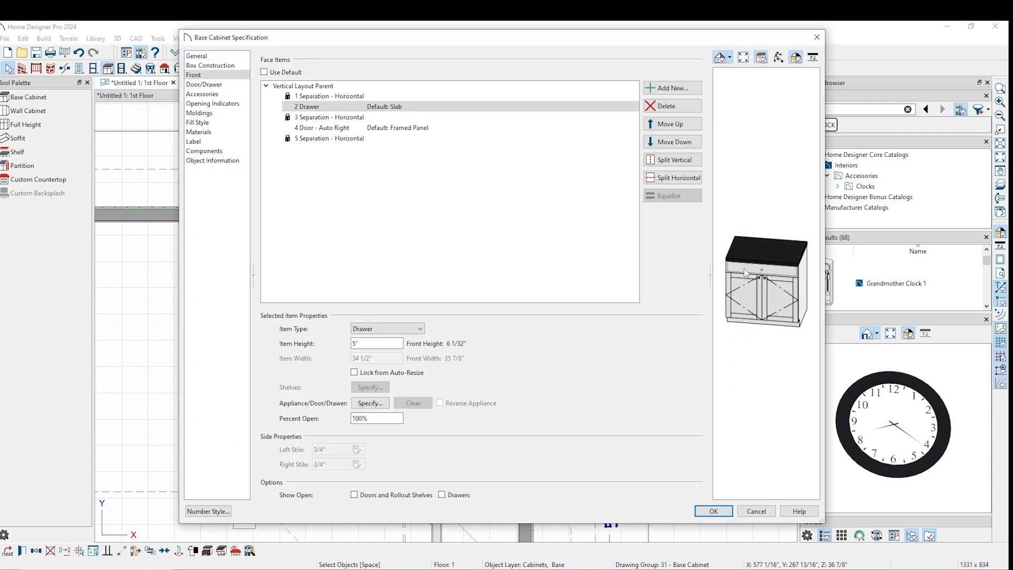
key("Delete")
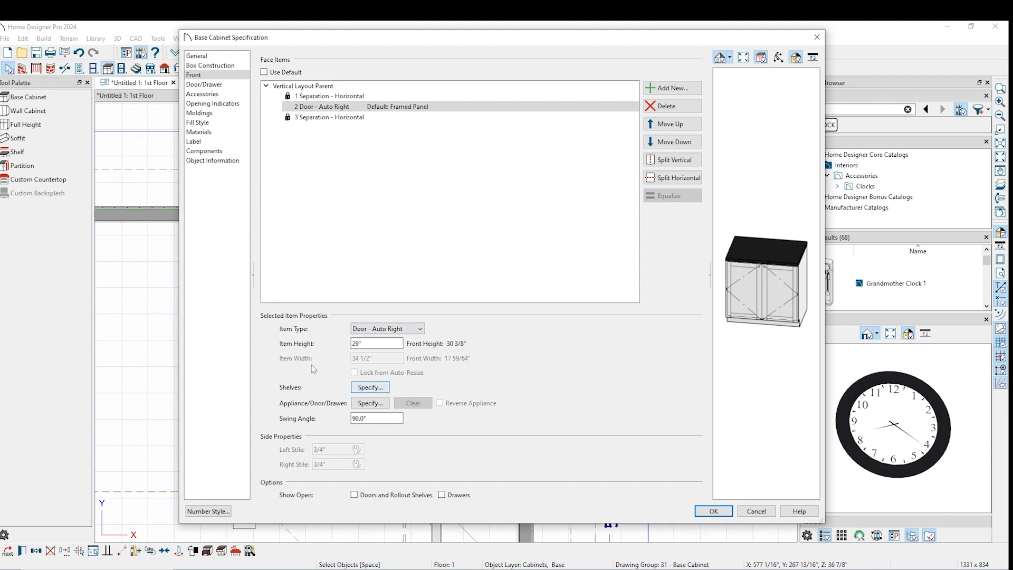
Remove the countertop and the toe kick from the base cabinet beside the fireplace
left_click(216, 58)
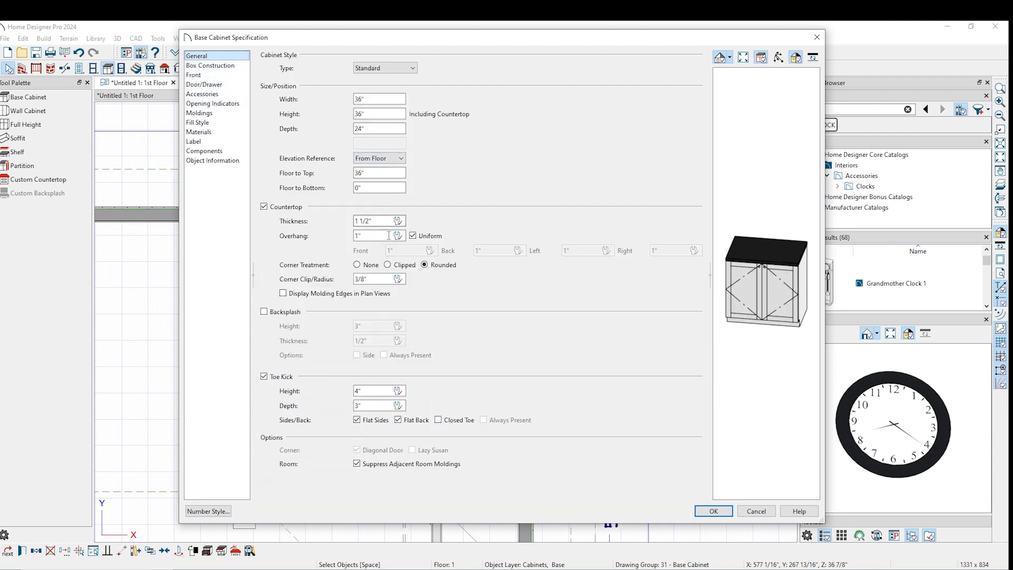
left_click(264, 207)
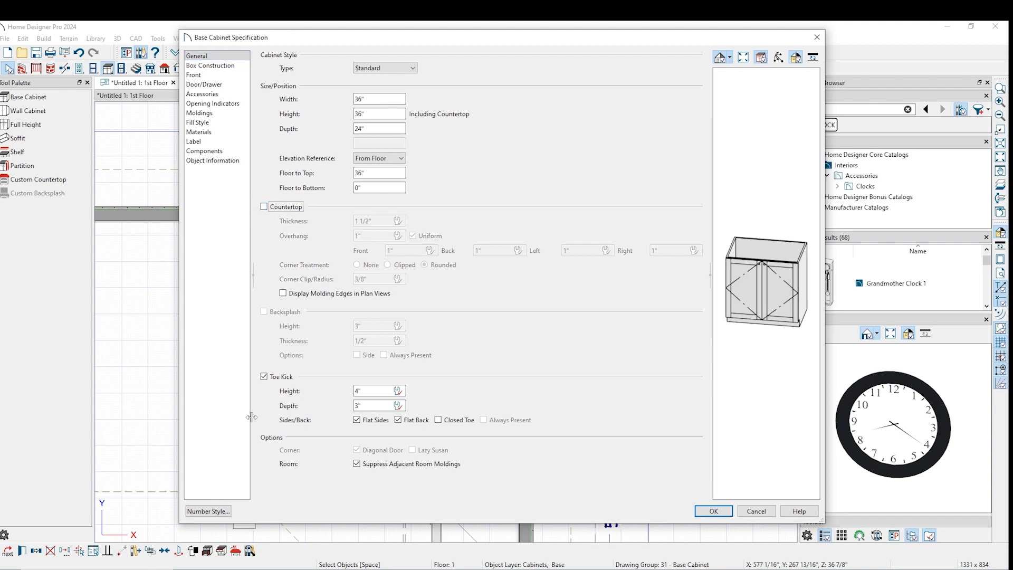
left_click(263, 376)
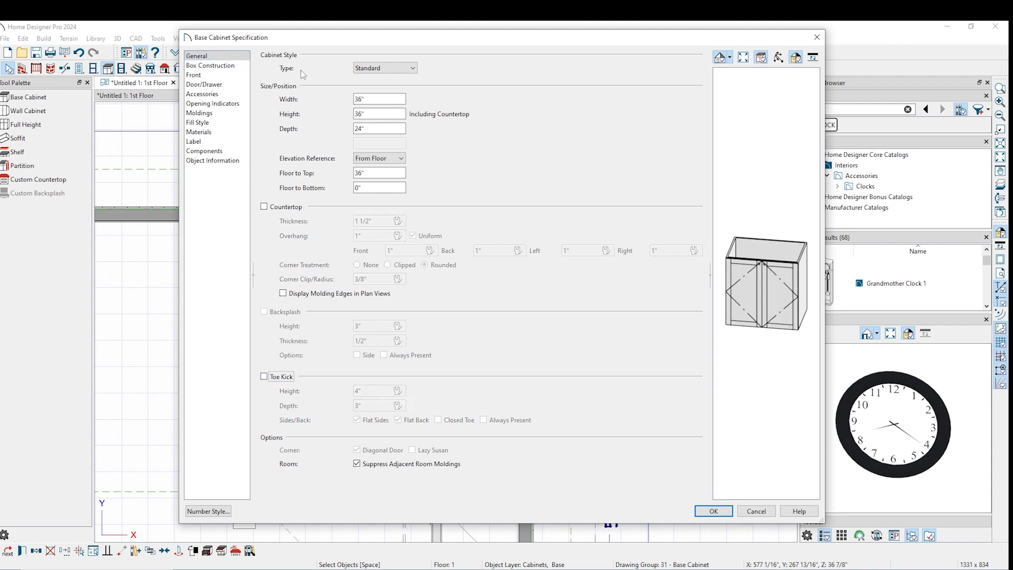
Set the door handles of the cabinet beside the fireplace to Pull (Vertical), centered vertically
left_click(194, 75)
left_click(210, 65)
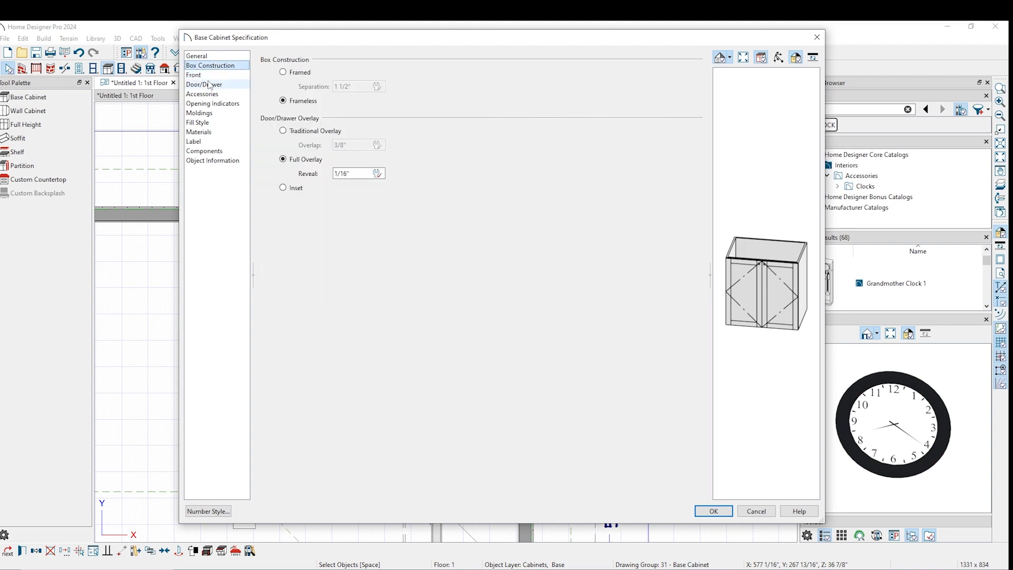
left_click(209, 85)
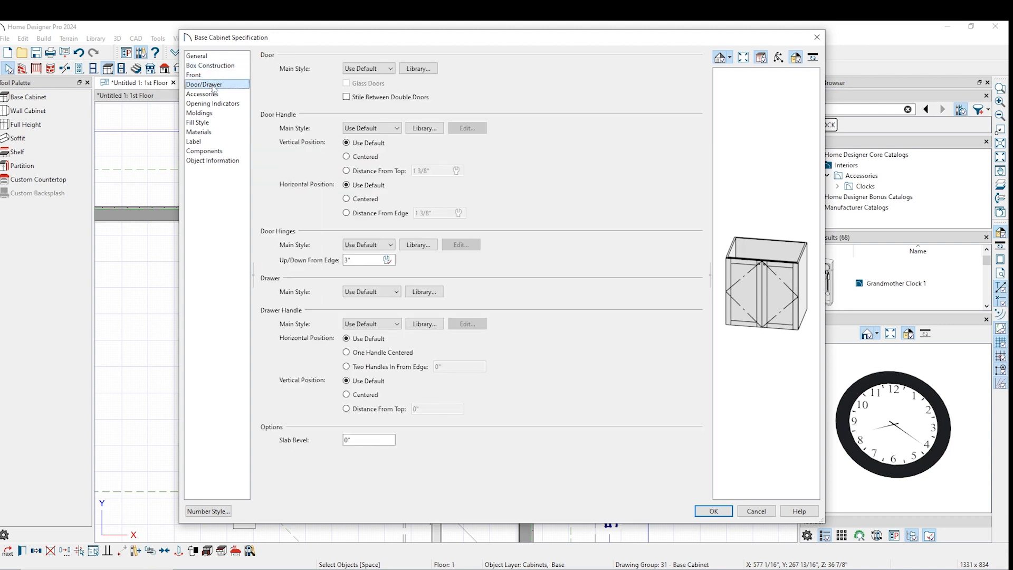
left_click(391, 68)
left_click(364, 79)
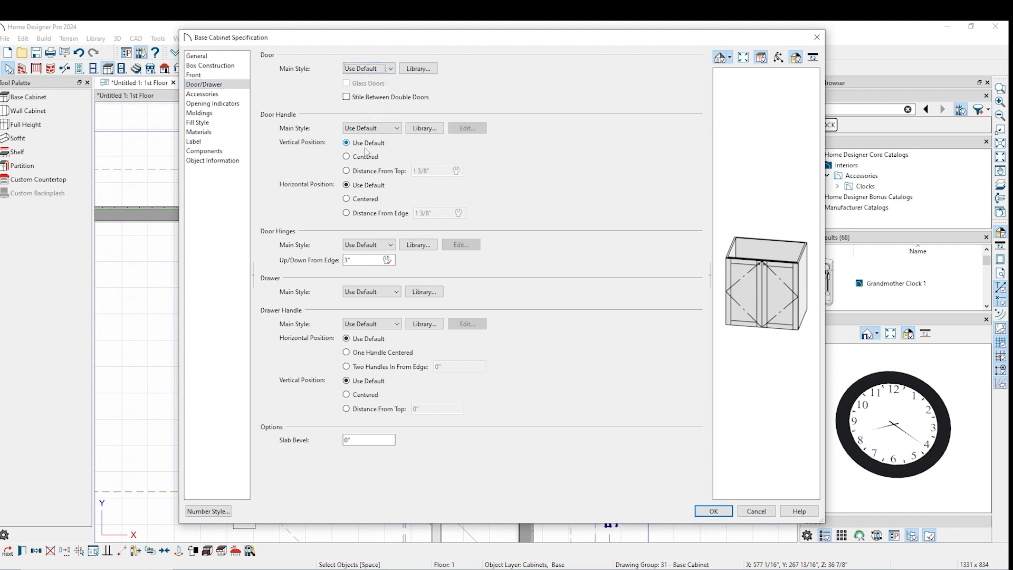
left_click(379, 128)
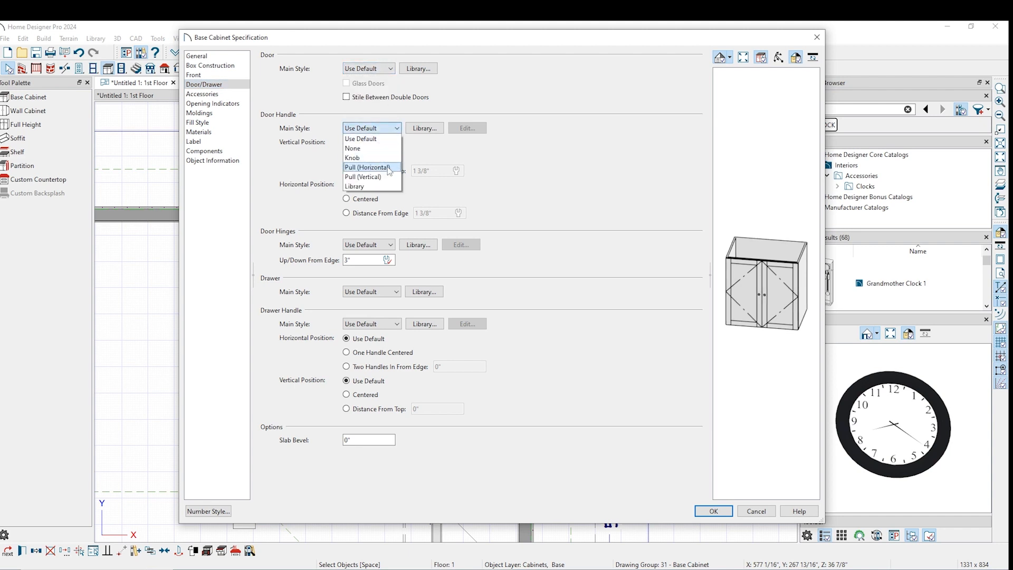
left_click(369, 177)
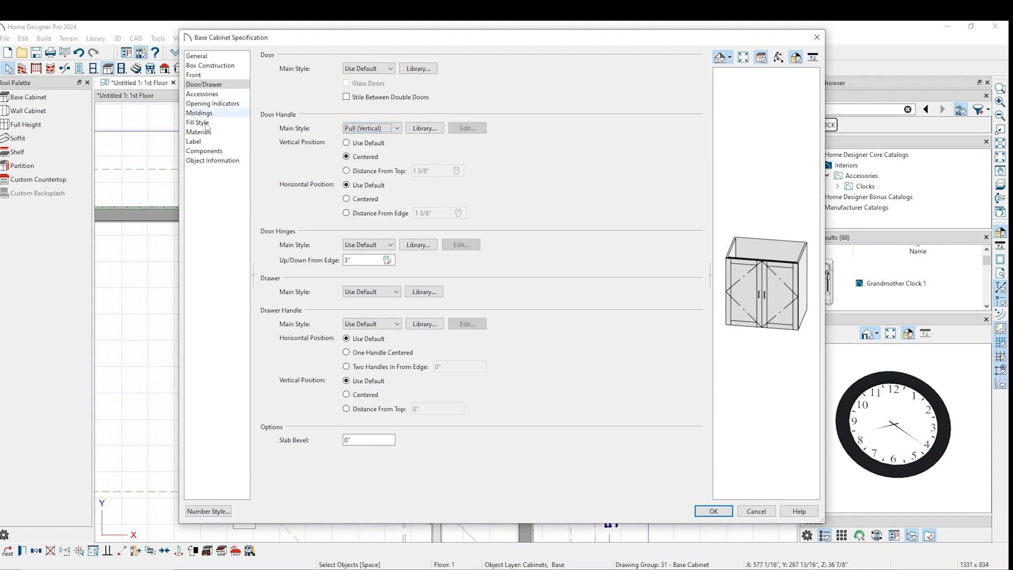
Open the material selection for the Panel component of the framed doors on the cabinet beside the fireplace
left_click(207, 93)
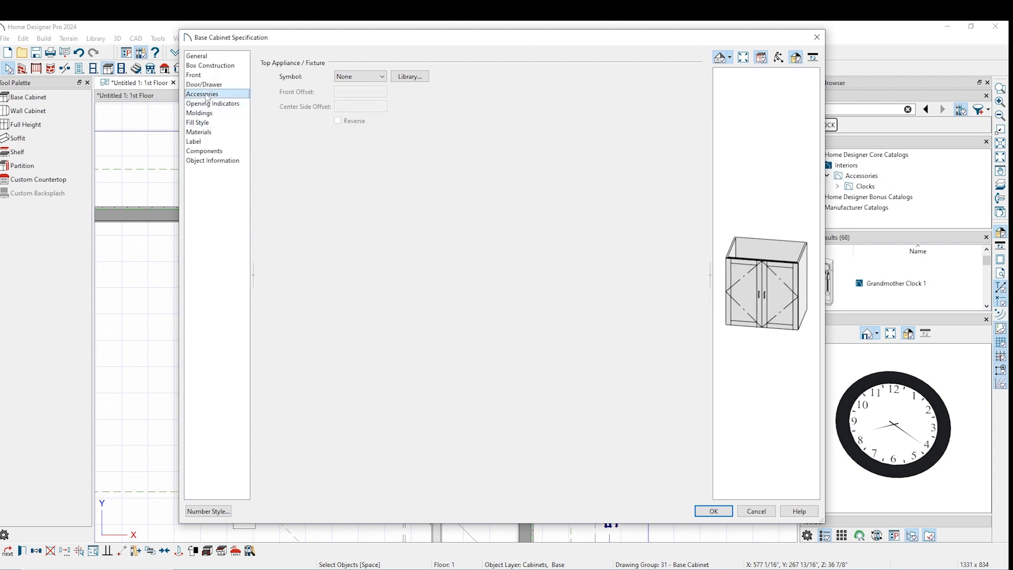
left_click(210, 103)
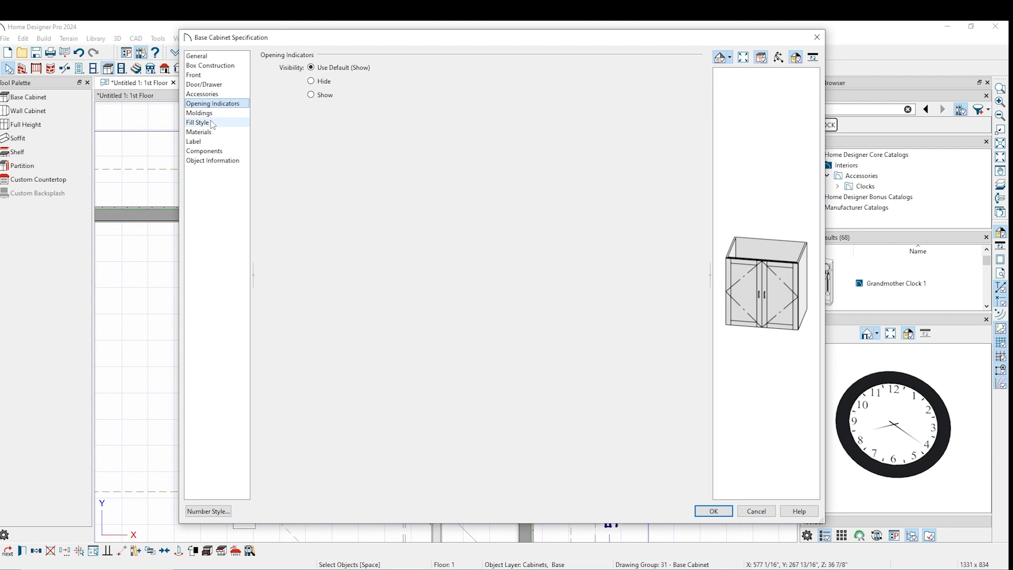
left_click(210, 124)
left_click(210, 113)
left_click(211, 132)
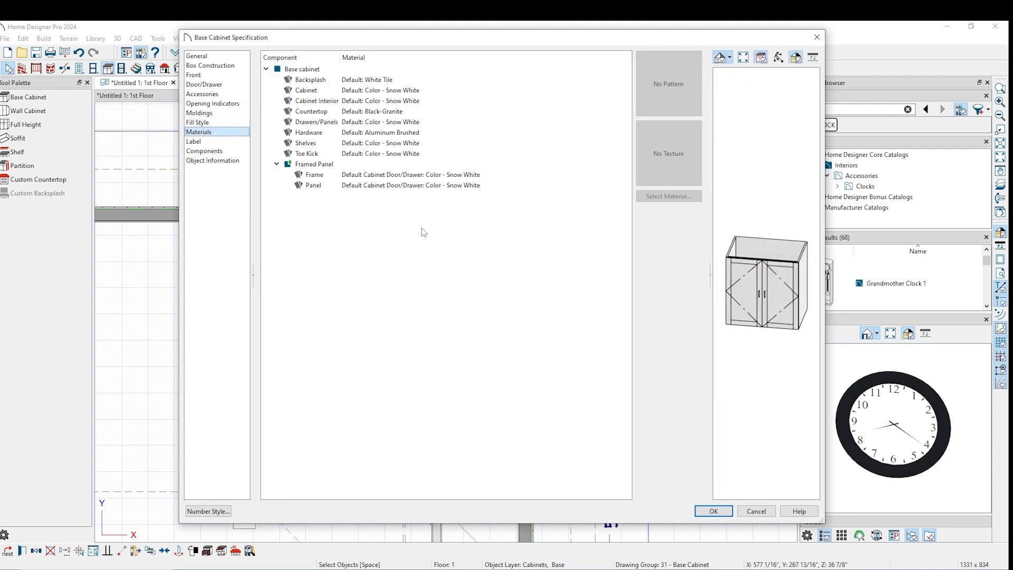
double_click(451, 187)
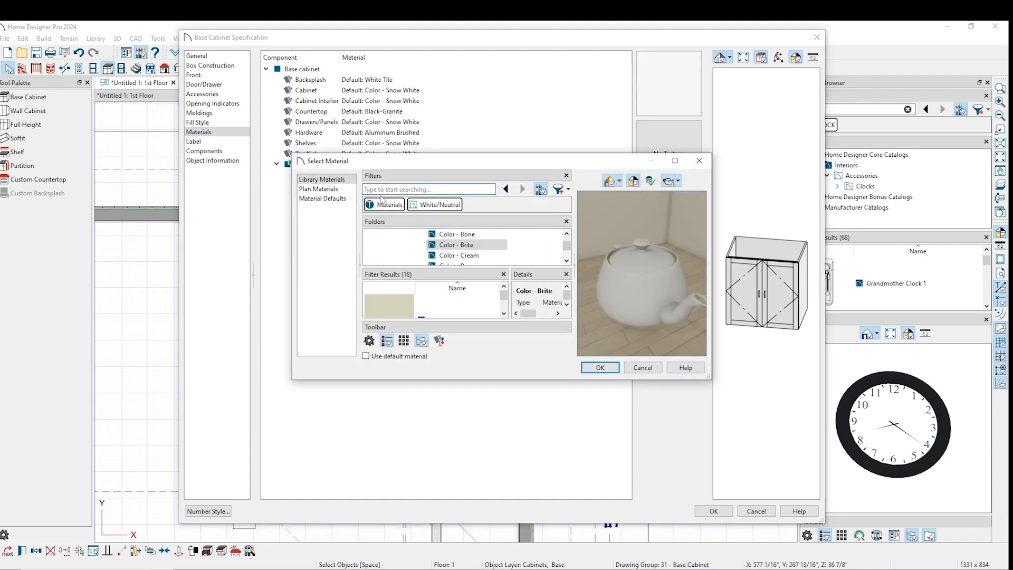
Search the library materials for glass, clear the search filter and check the plan materials and material defaults
type("glass")
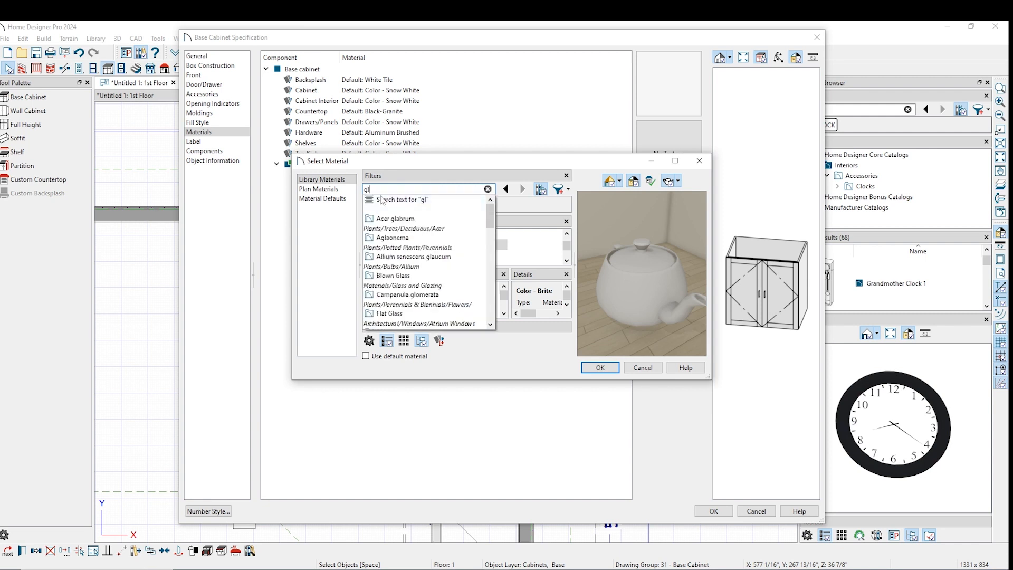
left_click(382, 199)
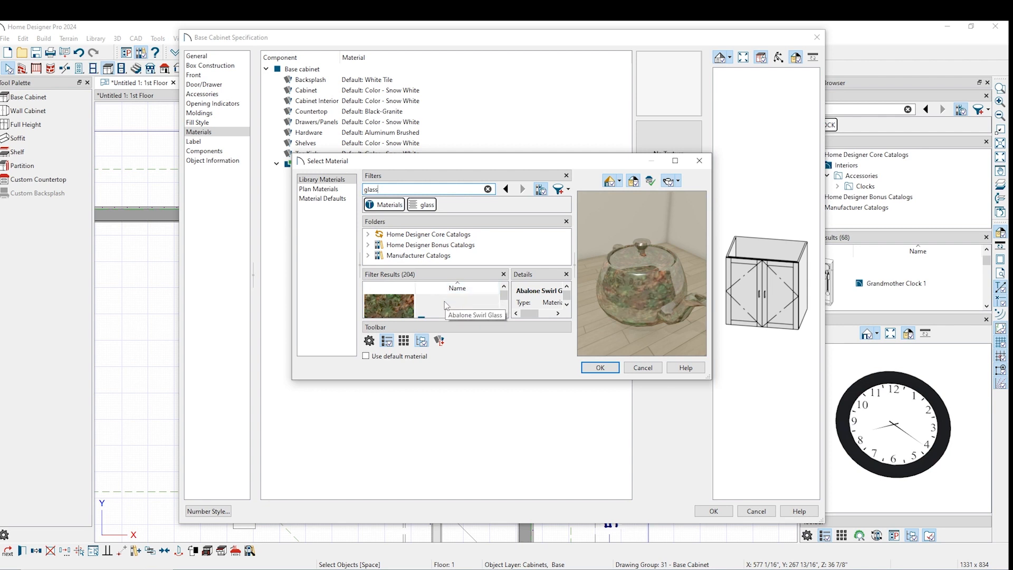
scroll(444, 302, "down", 1)
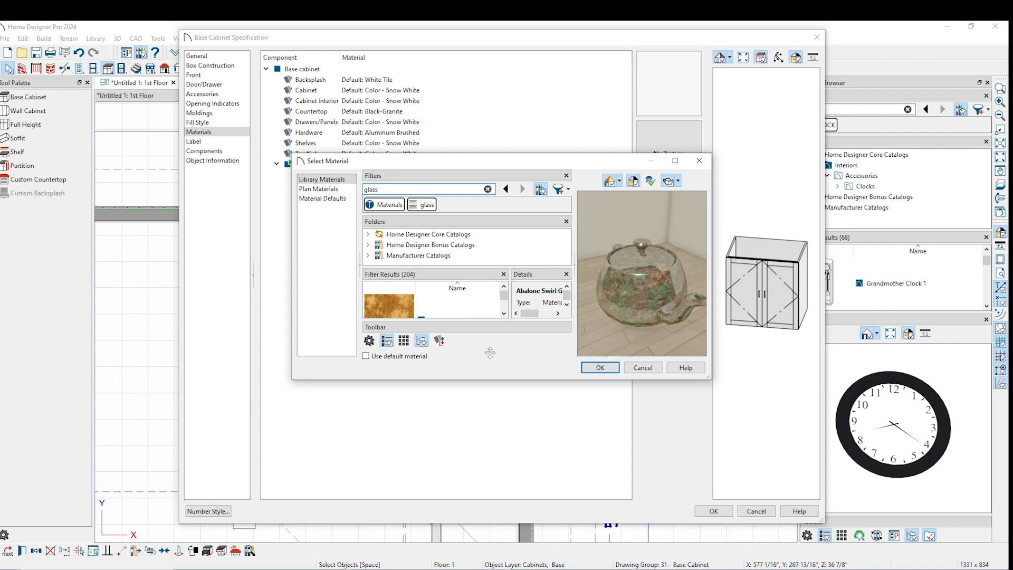
scroll(458, 293, "down", 1)
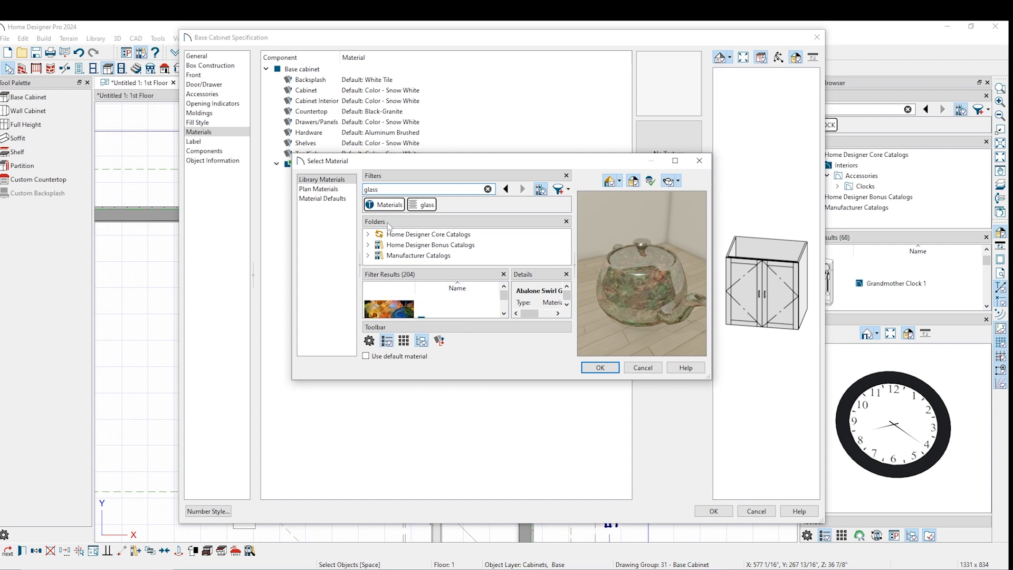
left_click(421, 204)
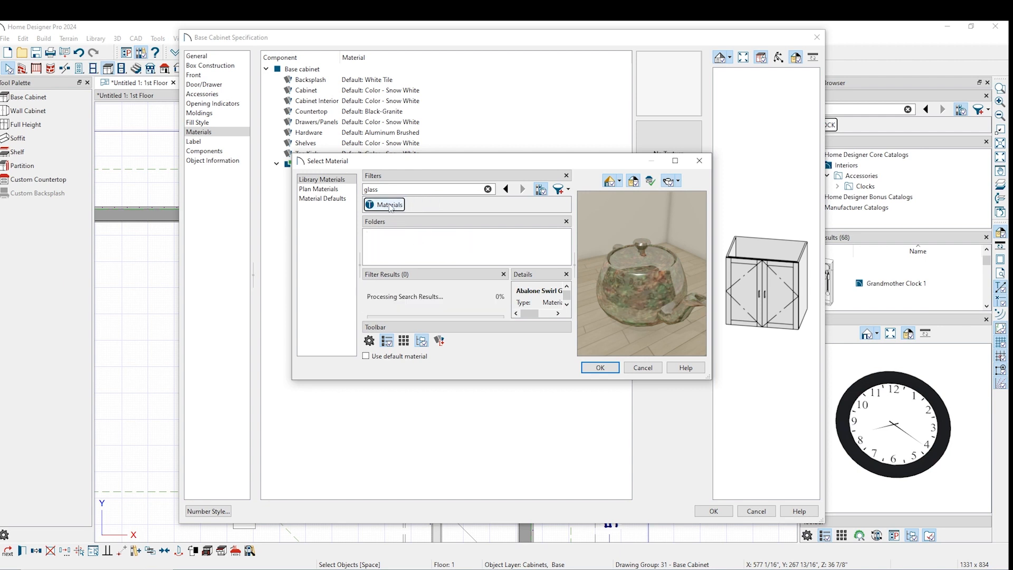
left_click(318, 189)
left_click(322, 198)
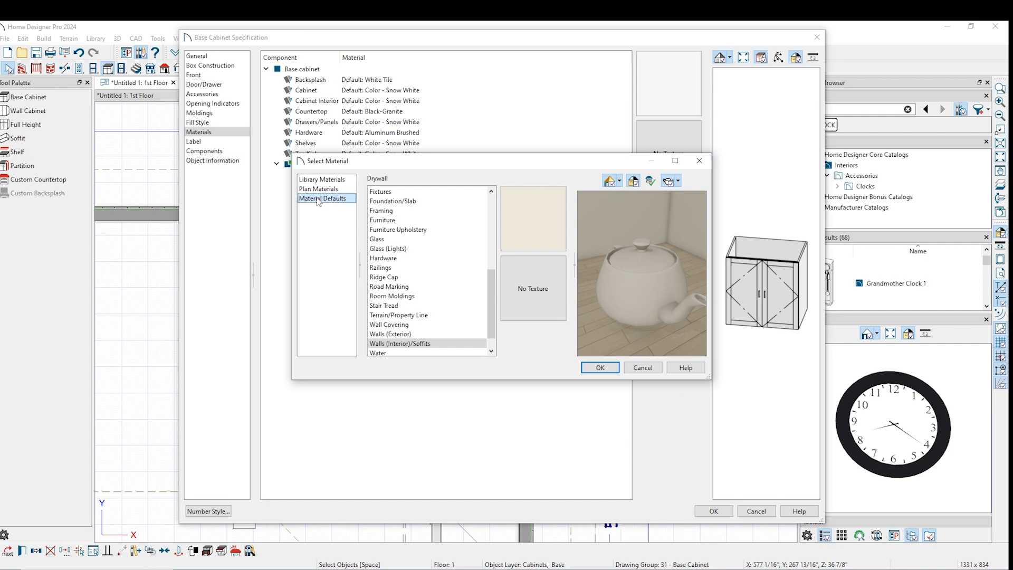
left_click(321, 180)
Browse the Home Designer Core Catalogs materials to the Transparent Glass folder within Glass and Glazing
left_click(367, 235)
left_click(380, 244)
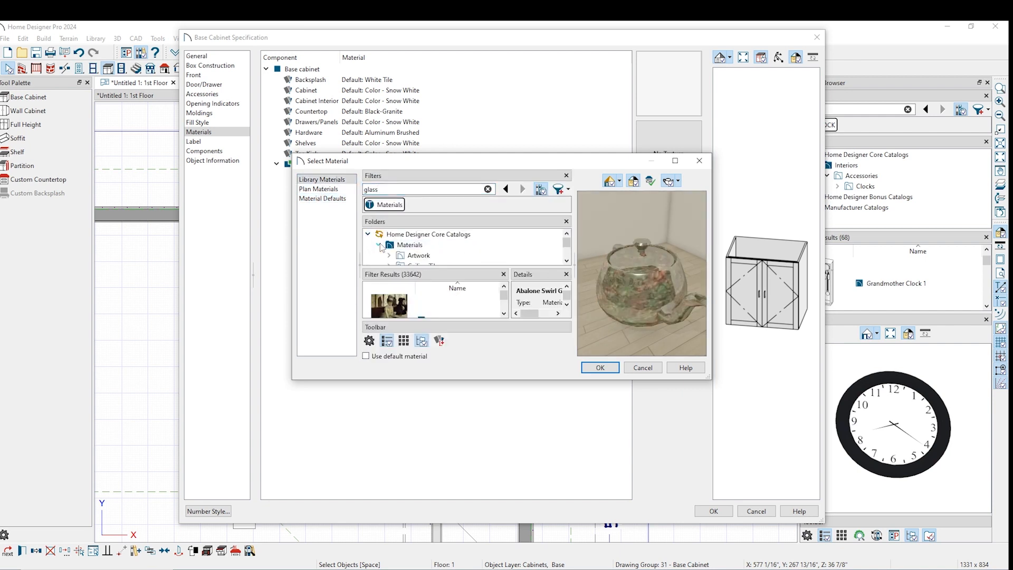
scroll(390, 248, "down", 1)
scroll(390, 248, "down", 1)
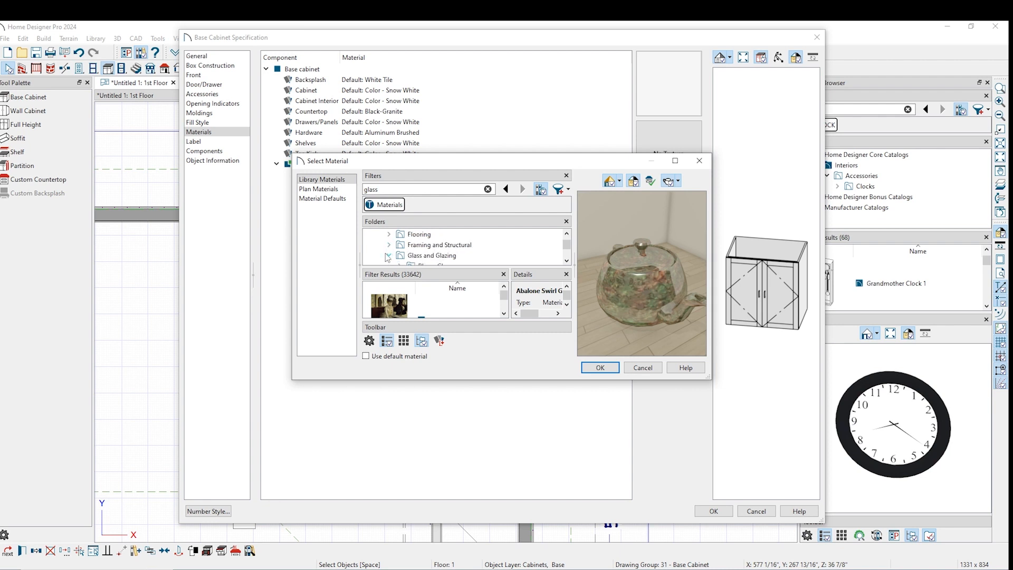
left_click(389, 254)
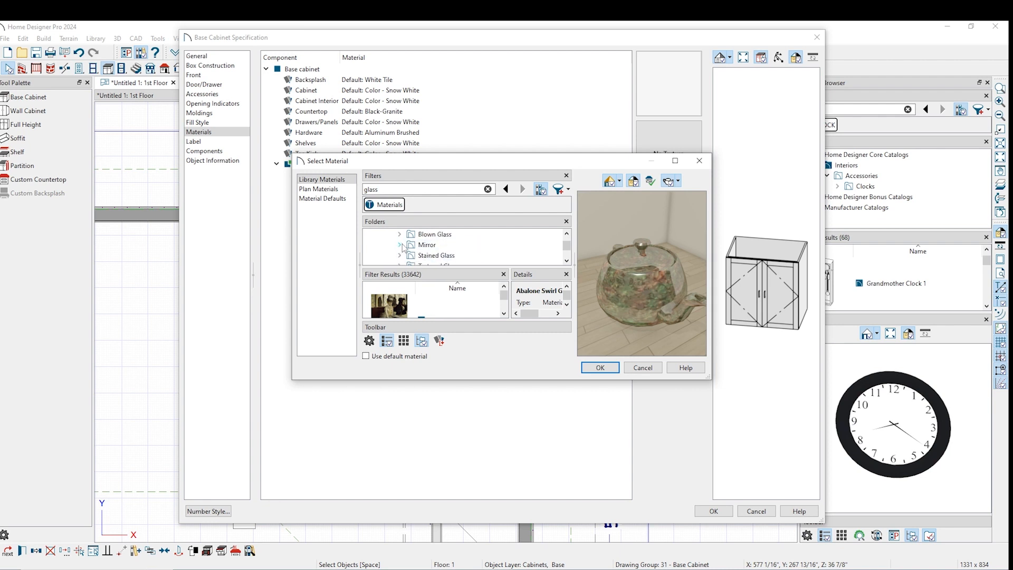
scroll(406, 245, "down", 1)
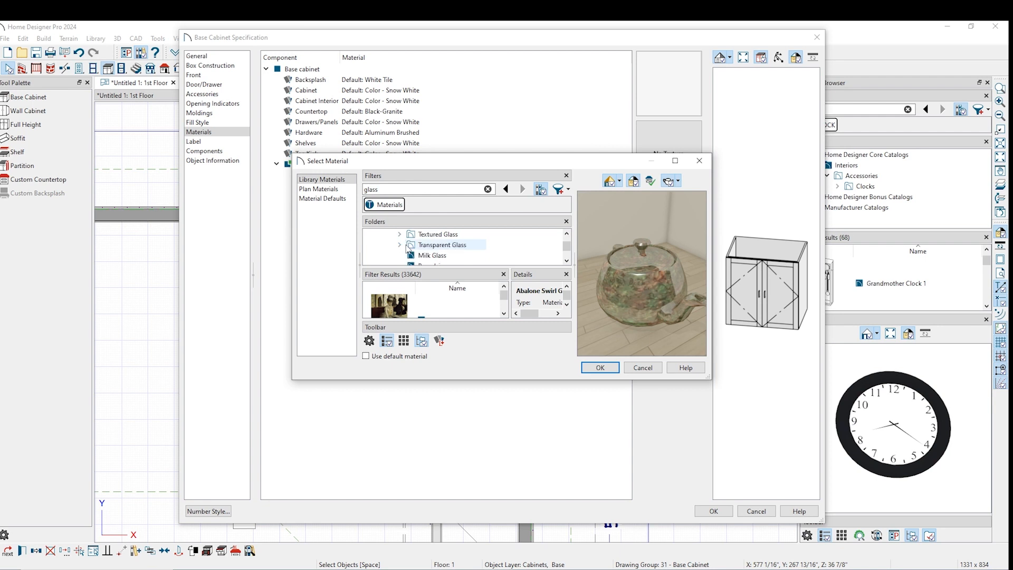
left_click(401, 246)
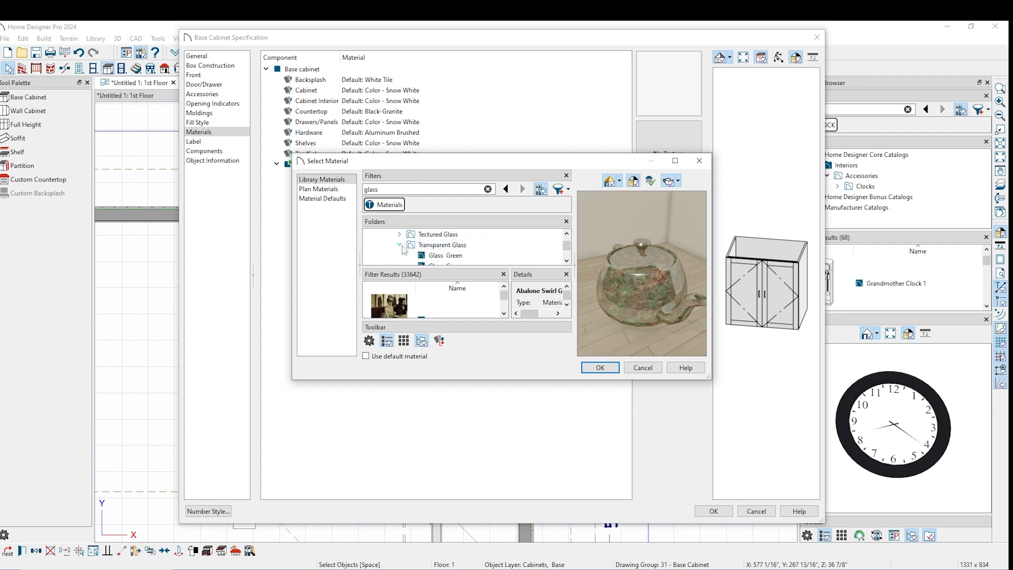
Assign the Glass Standard material to the framed door panels and apply the changes to the cabinet beside the fireplace
scroll(406, 247, "down", 2)
scroll(424, 245, "down", 3)
scroll(458, 246, "up", 3)
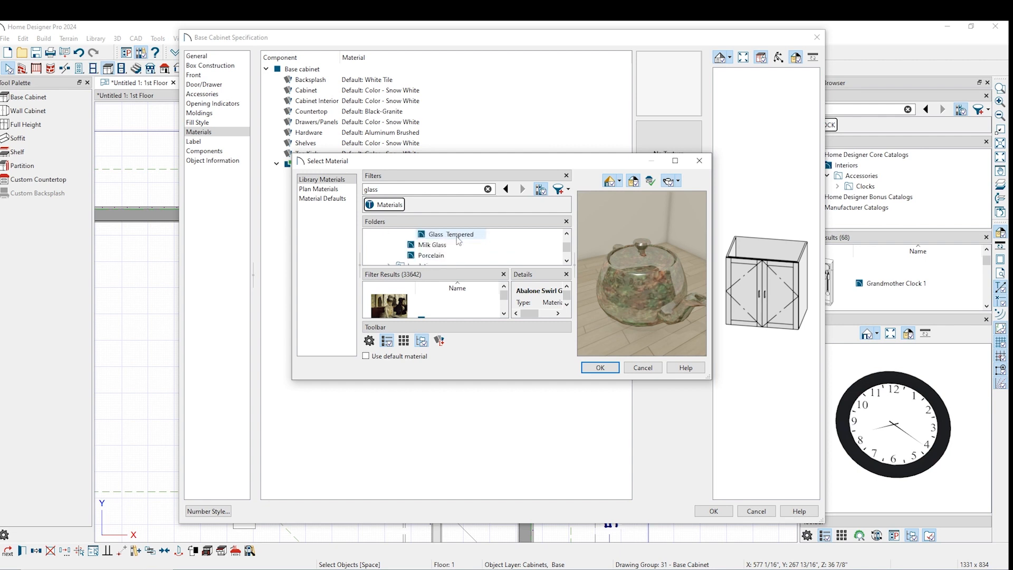
left_click(459, 255)
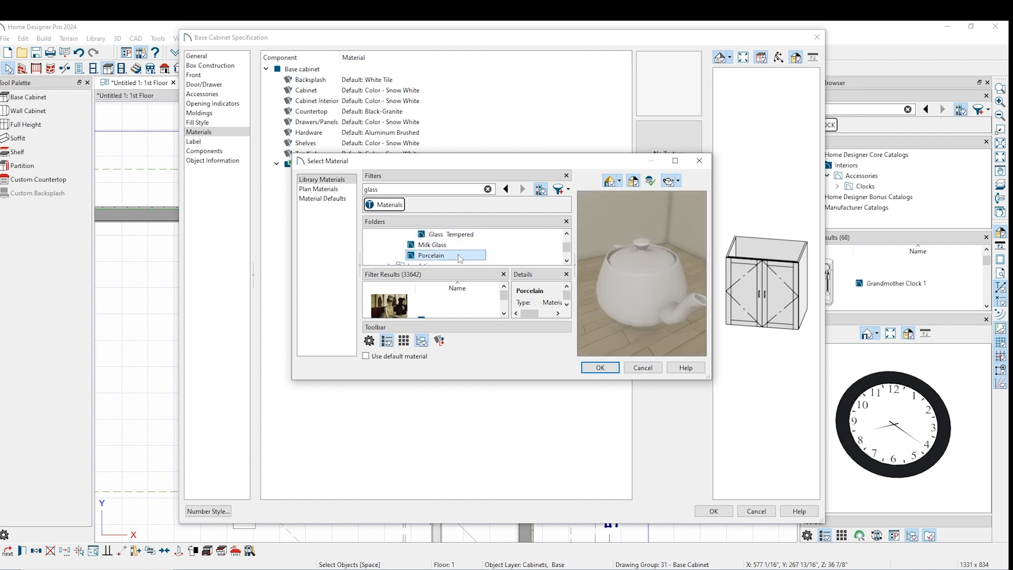
left_click(459, 244)
scroll(459, 245, "up", 3)
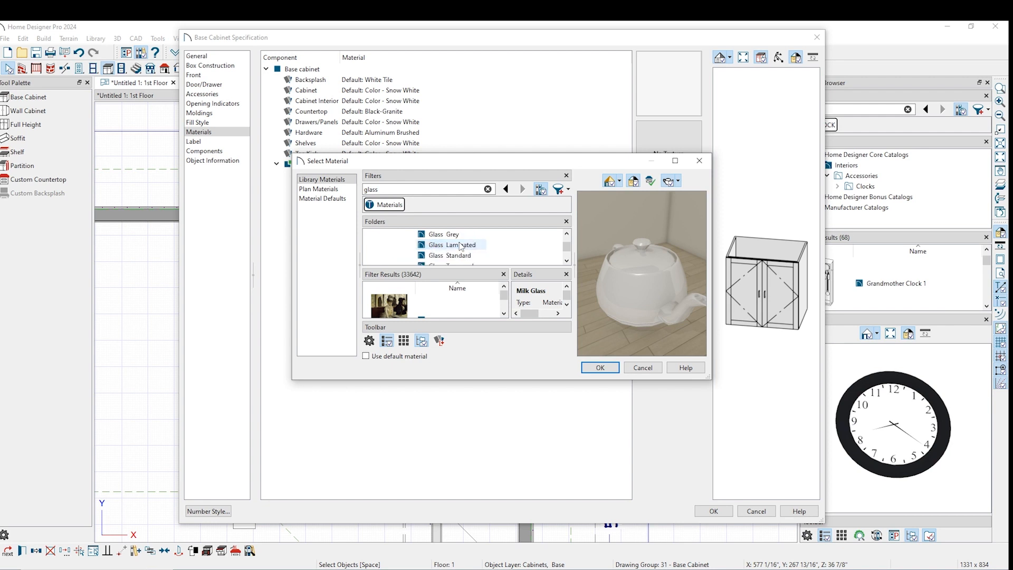
scroll(468, 257, "down", 1)
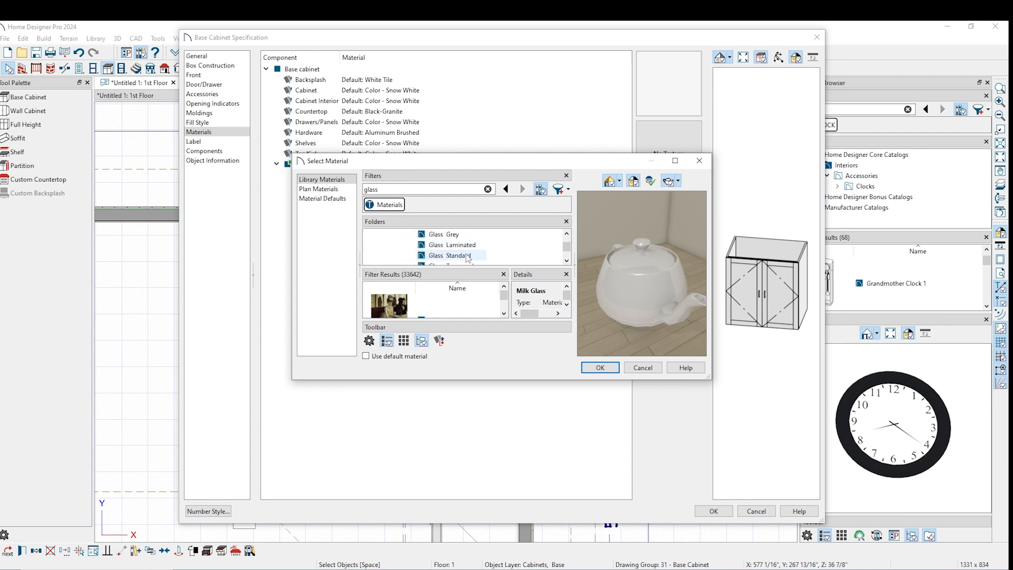
left_click(467, 255)
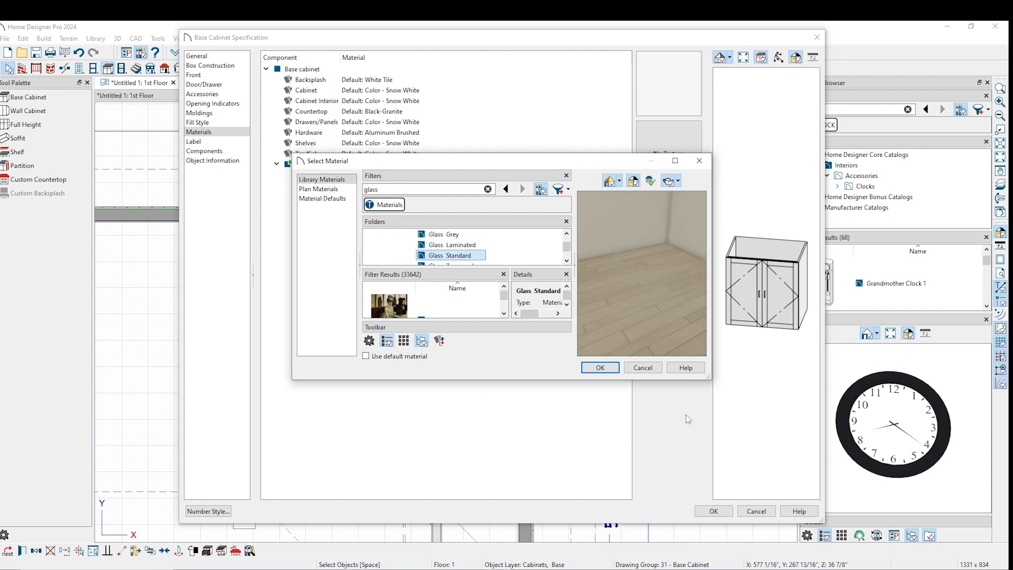
left_click(614, 369)
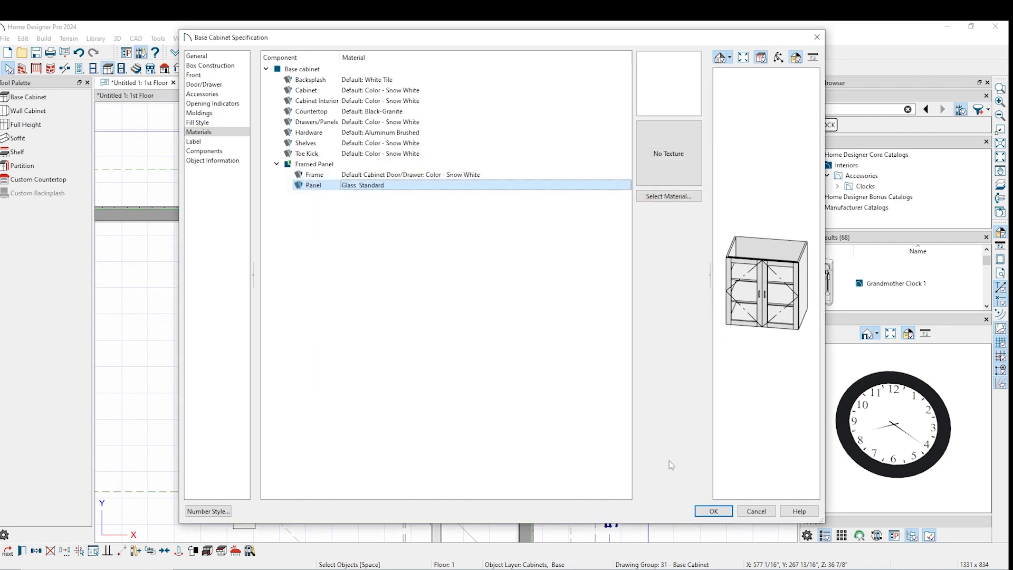
left_click(713, 511)
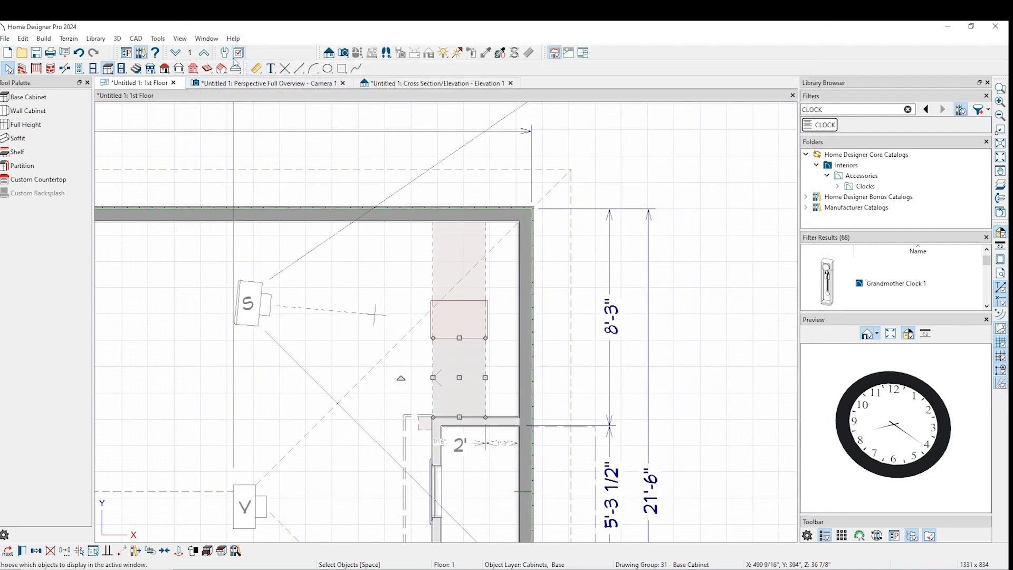
In the Camera 1 perspective, pick up the glass from the finished cabinet's door panel and paint it onto the corner cabinet's door panels
left_click(248, 85)
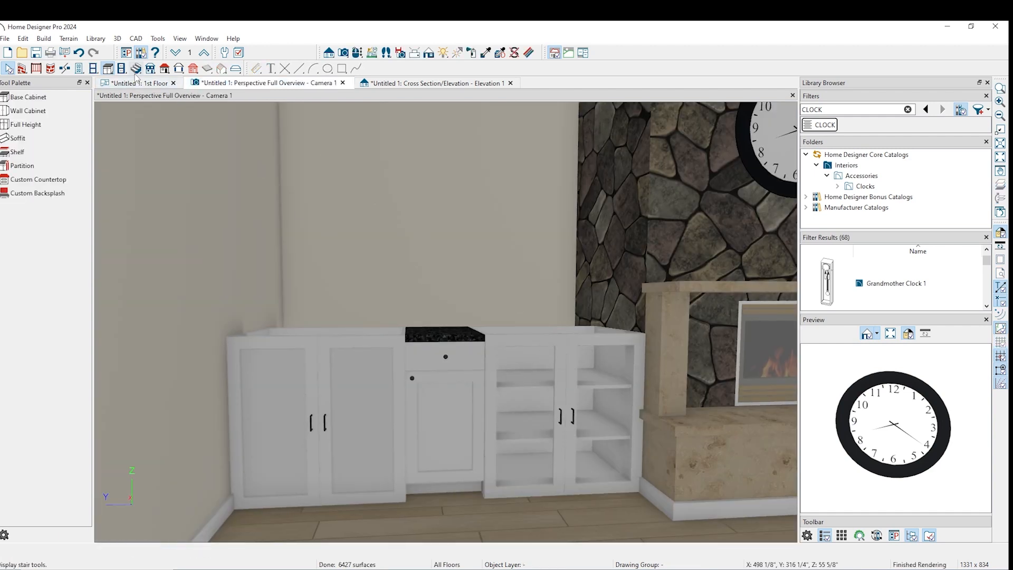
left_click(485, 52)
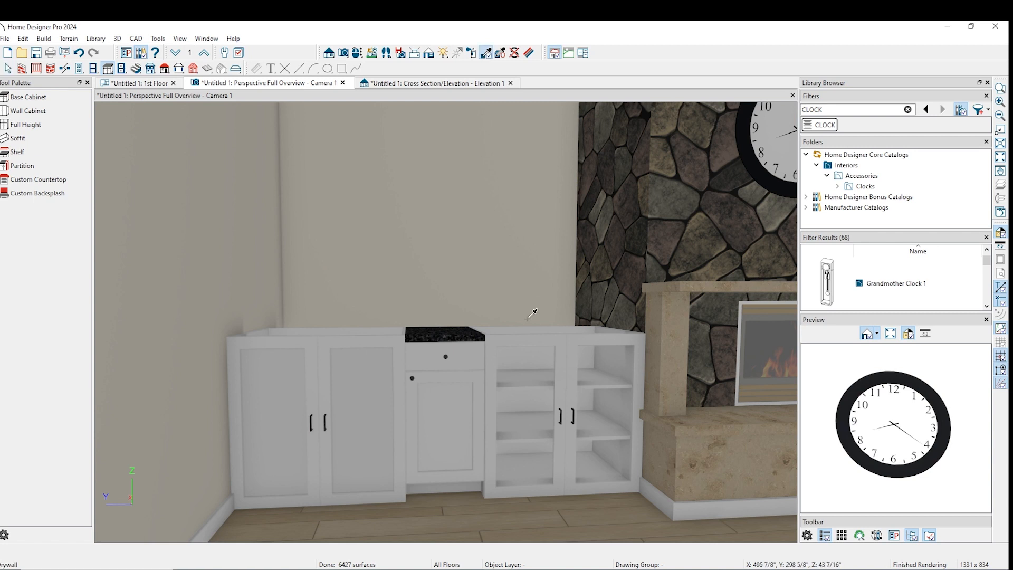
left_click(536, 369)
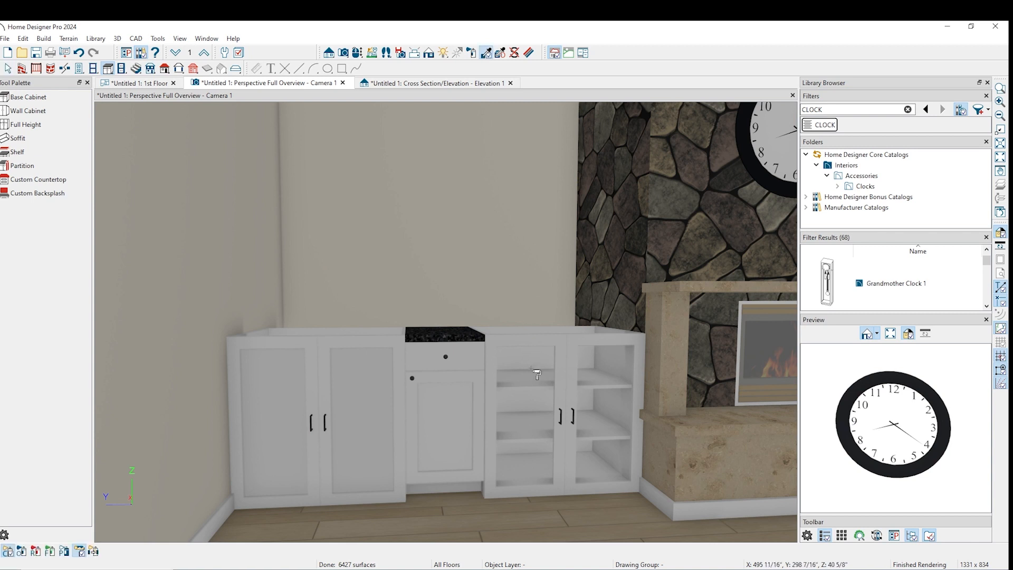
left_click(375, 387)
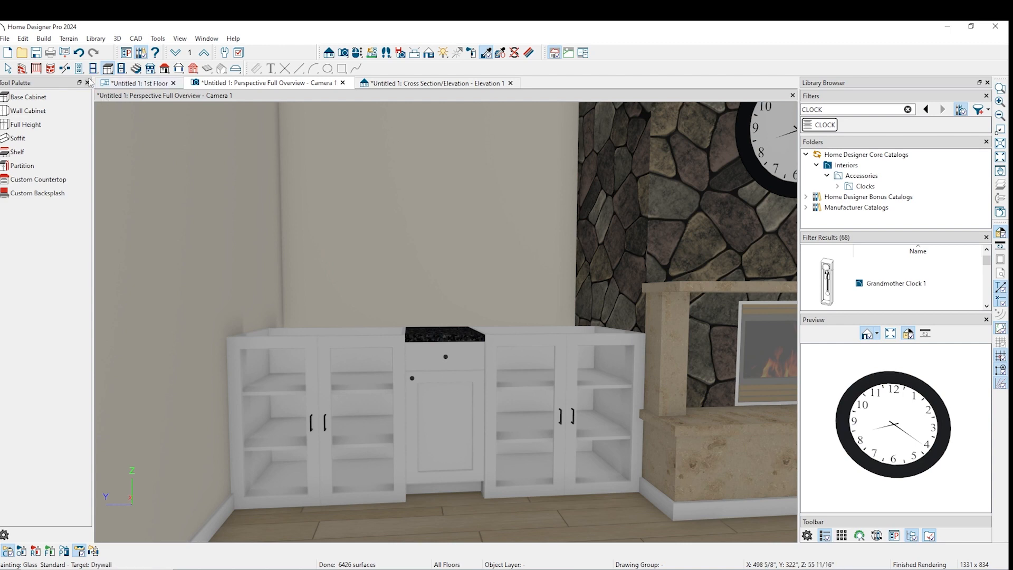
left_click(8, 69)
Remove the countertop, toe kick and drawer from the 17" base cabinet between the two glass-door cabinets
left_click(461, 430)
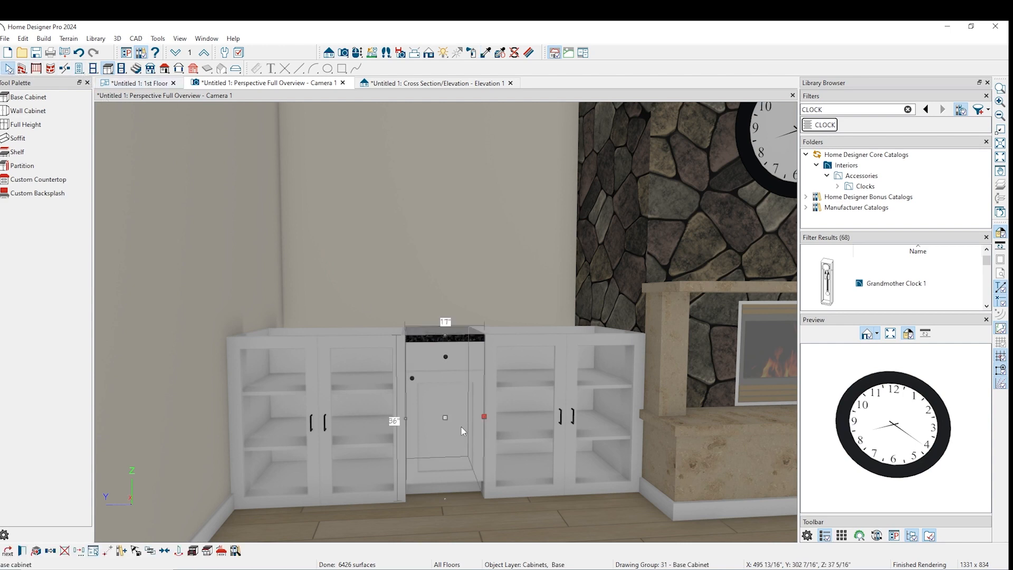
double_click(460, 433)
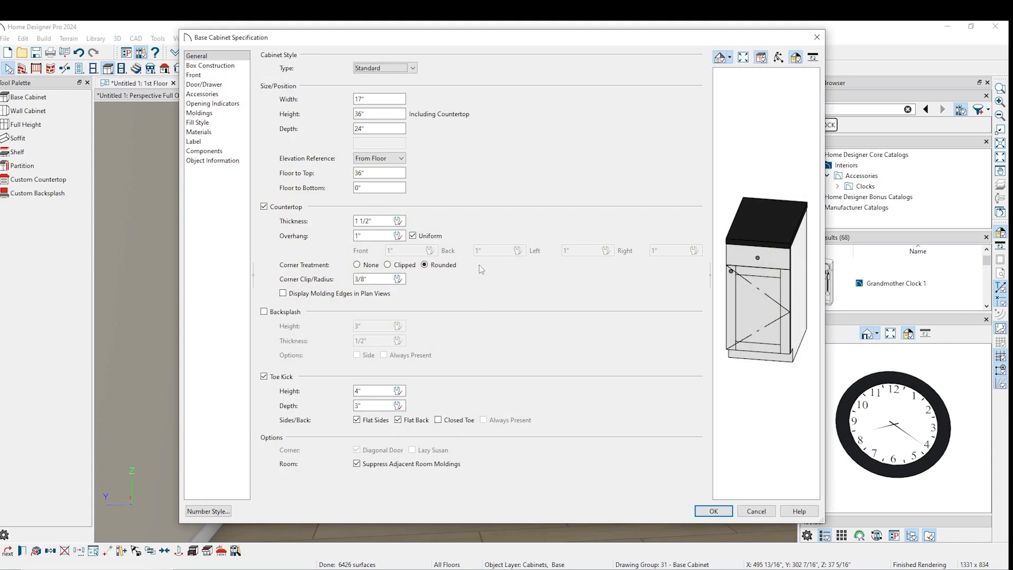
left_click(269, 210)
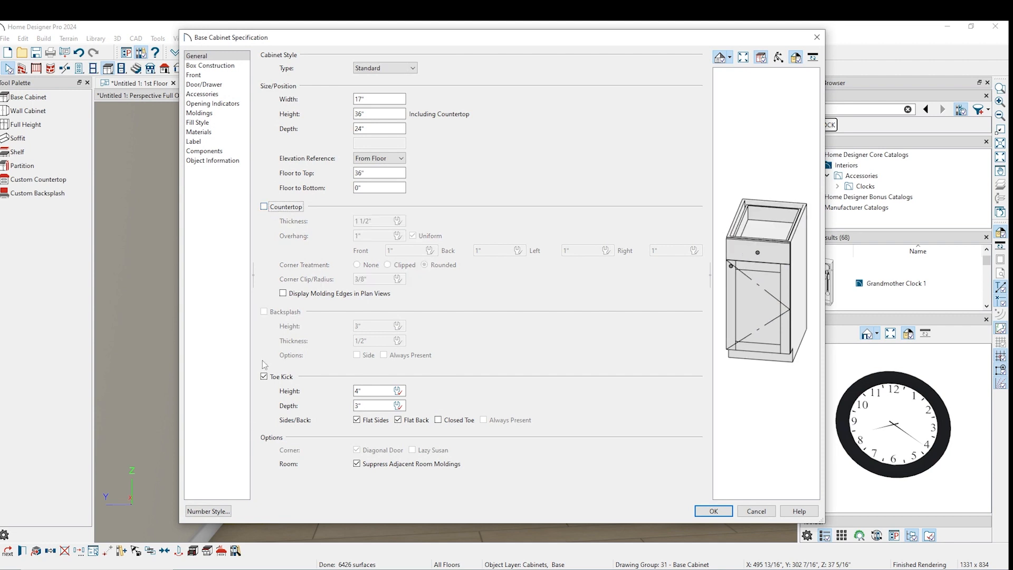
left_click(270, 379)
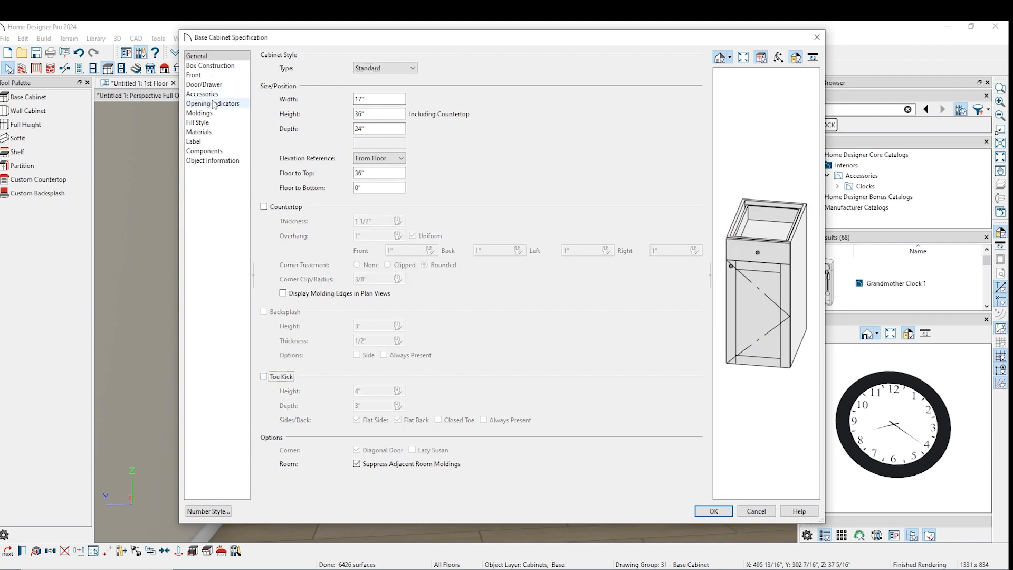
left_click(732, 246)
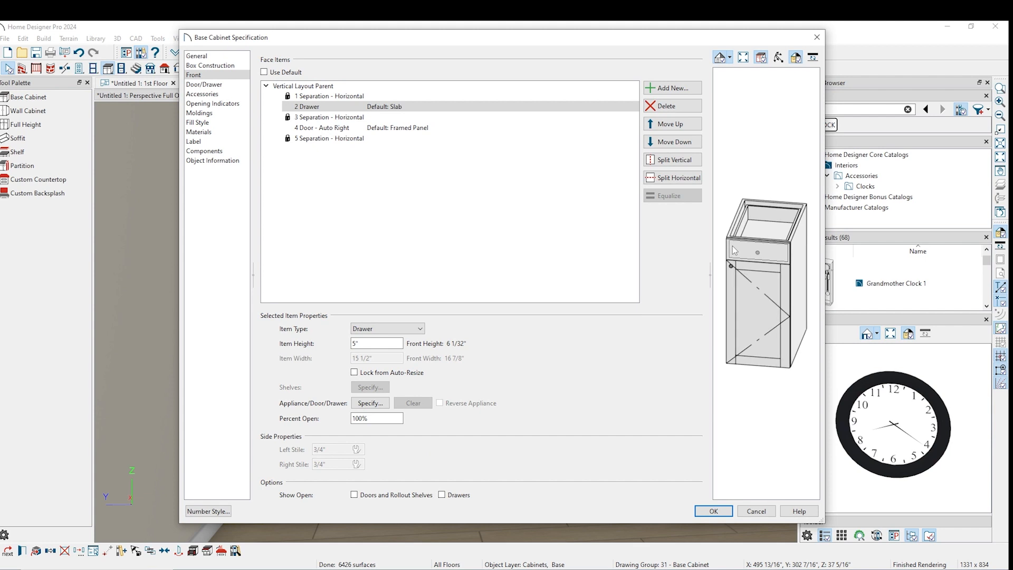
key("Delete")
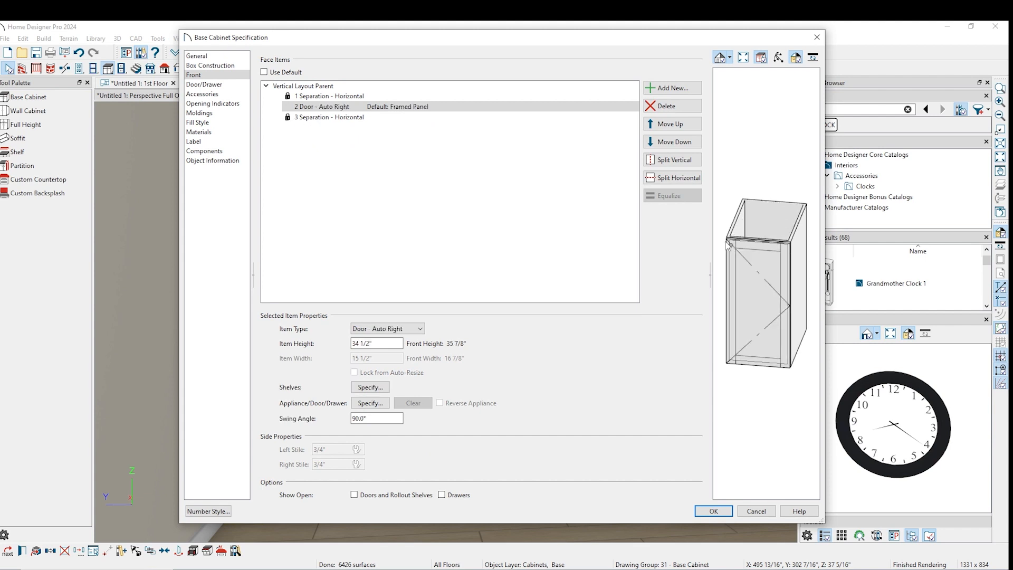
Set the 17" cabinet's door handle to a vertical pull and centre it vertically on the door
left_click(207, 94)
left_click(204, 84)
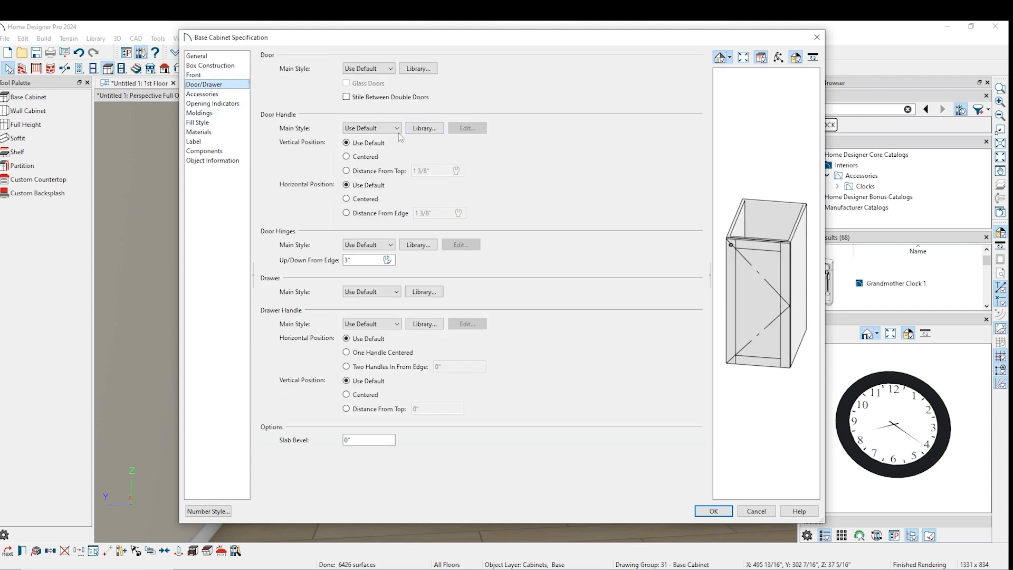
left_click(397, 129)
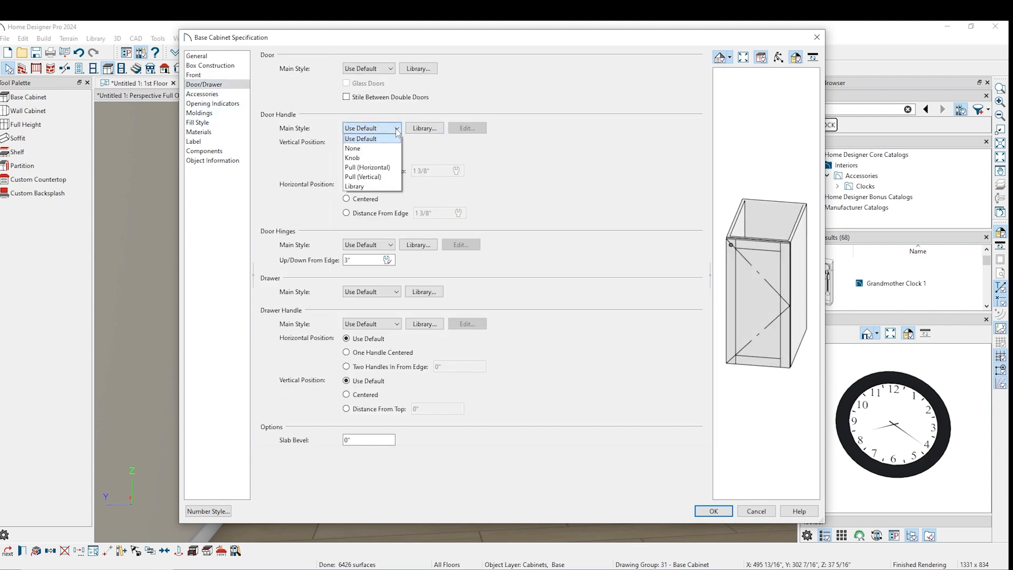
left_click(375, 176)
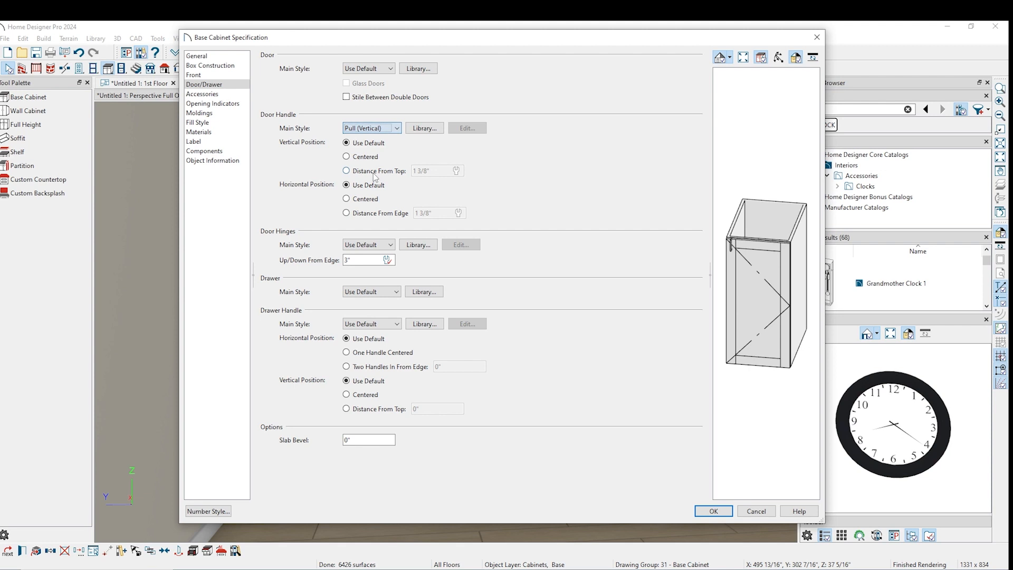
left_click(377, 156)
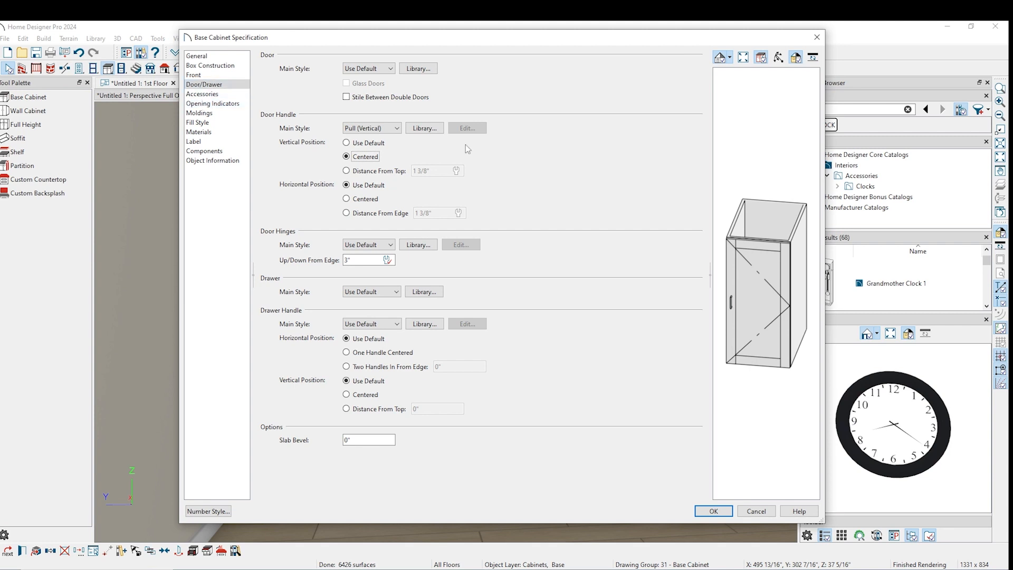
Split the 17" cabinet's door horizontally into two stacked doors and apply the changes
left_click(193, 74)
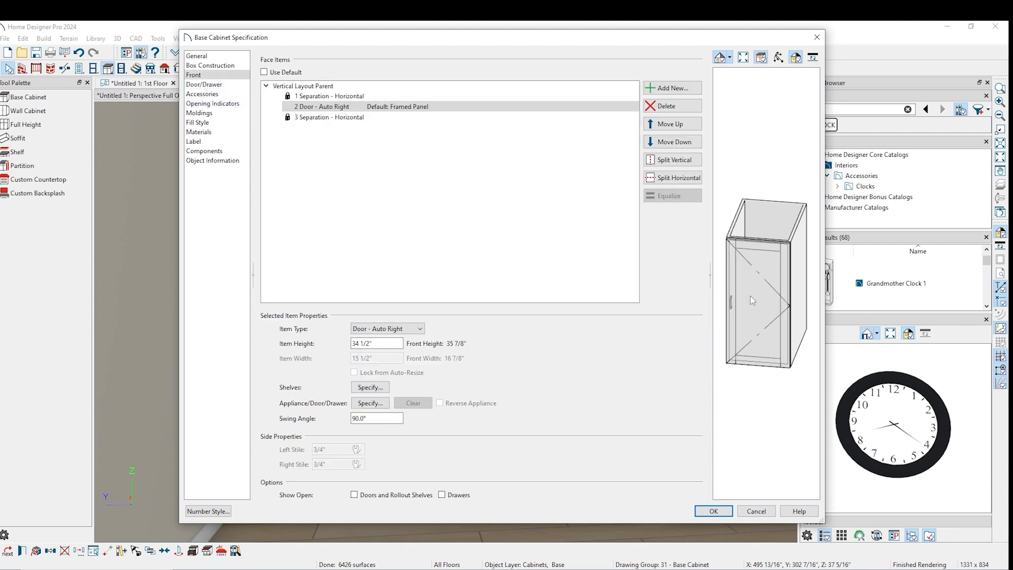
left_click(678, 179)
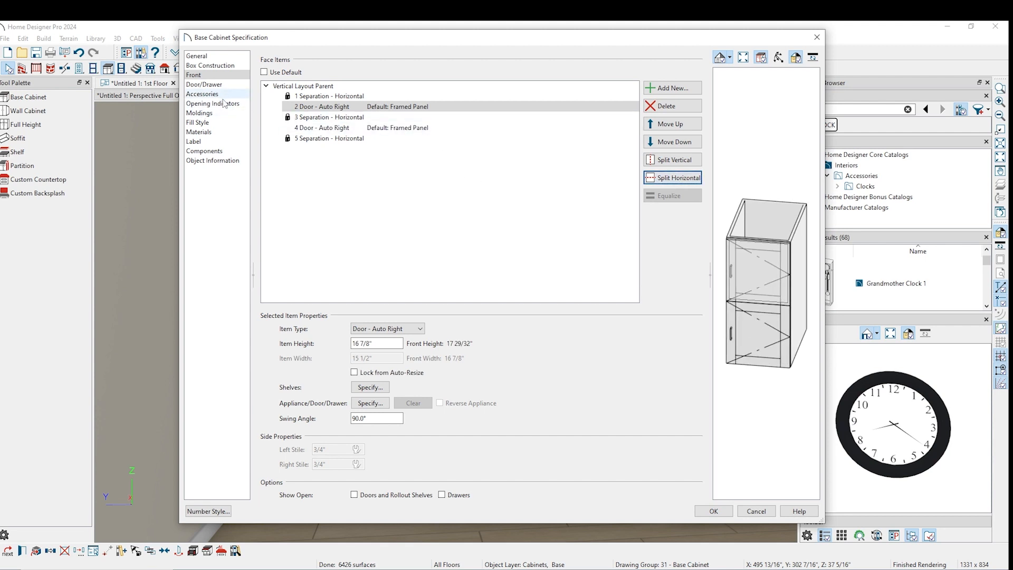
left_click(204, 132)
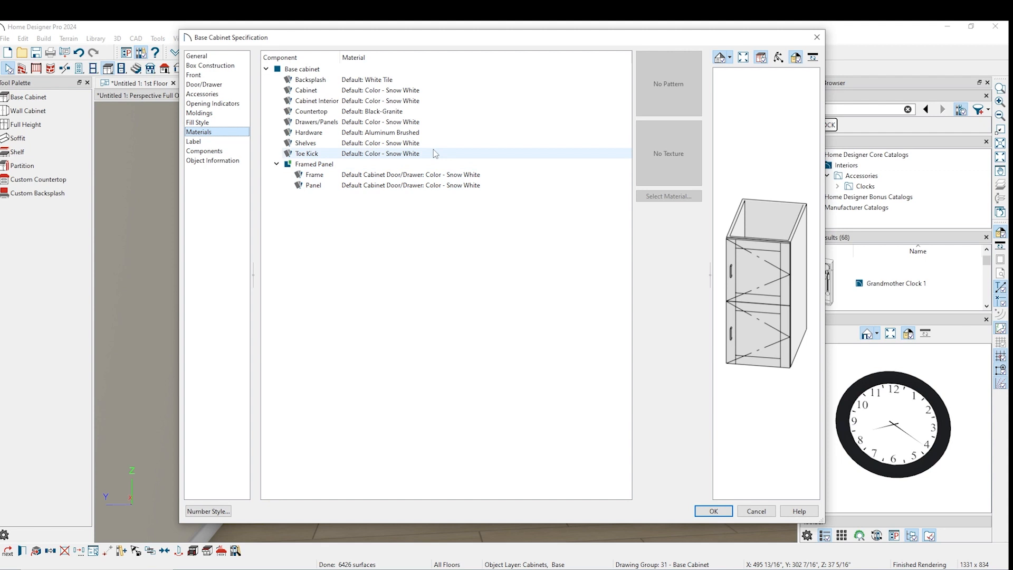
left_click(715, 511)
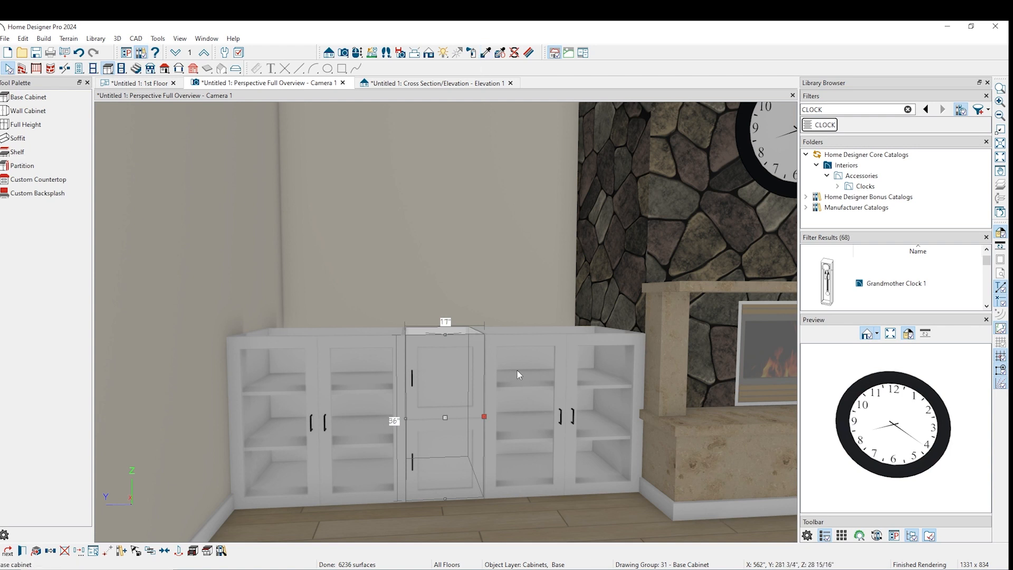
Pick up the glass from the neighbouring cabinet's door and paint it onto the stacked door panels of the 17" cabinet
left_click(485, 52)
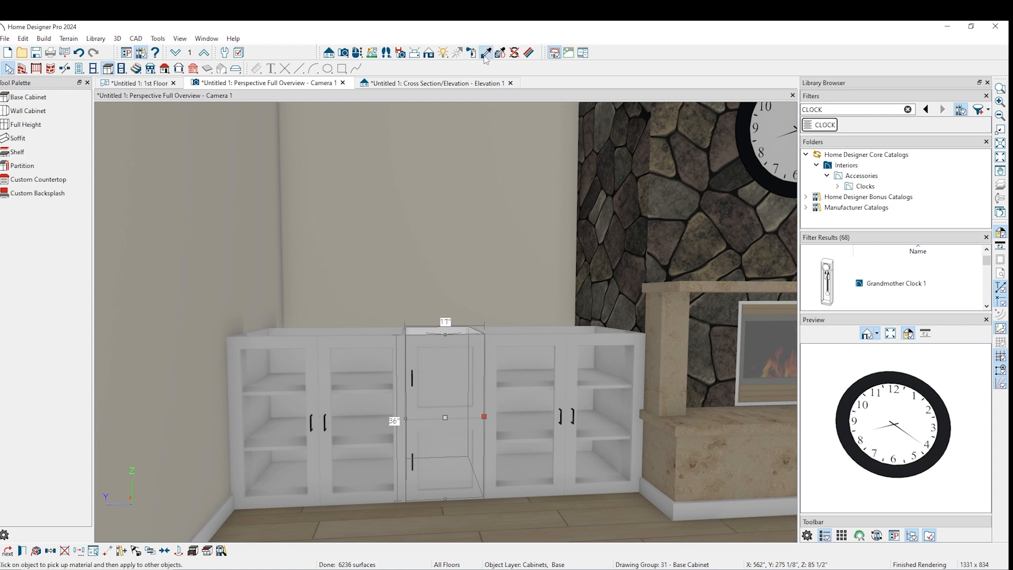
left_click(527, 416)
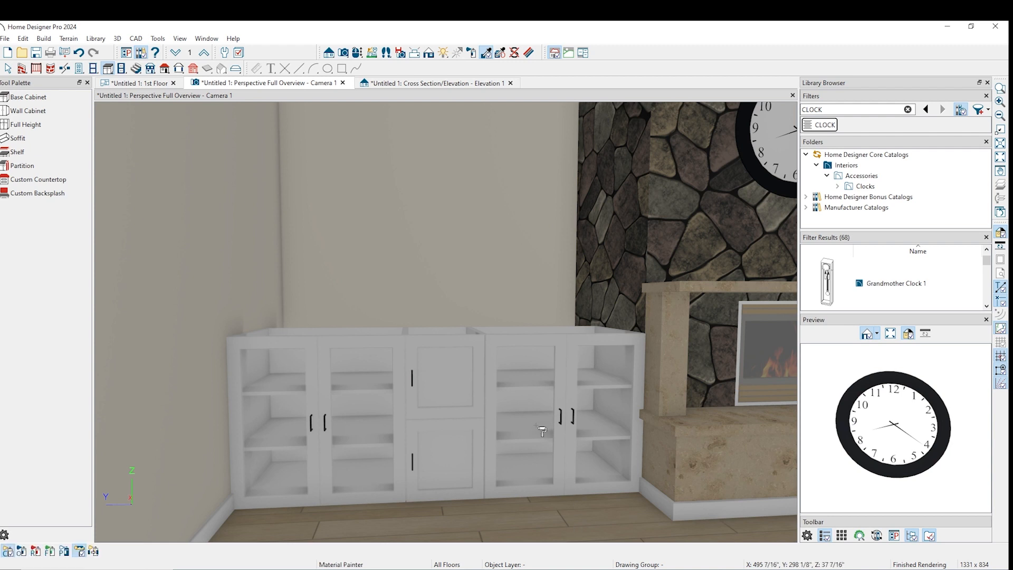
left_click(456, 378)
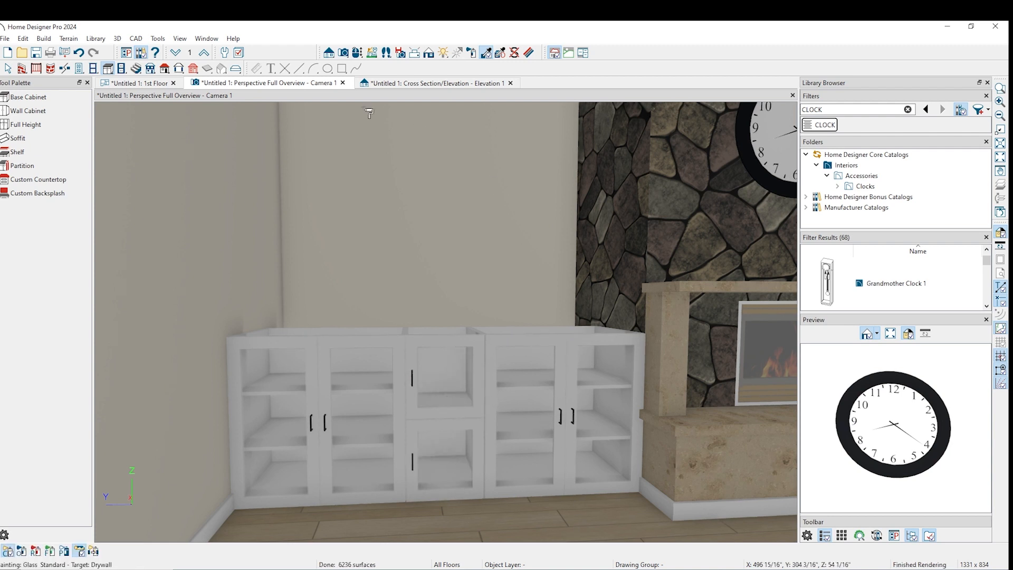
key("Escape")
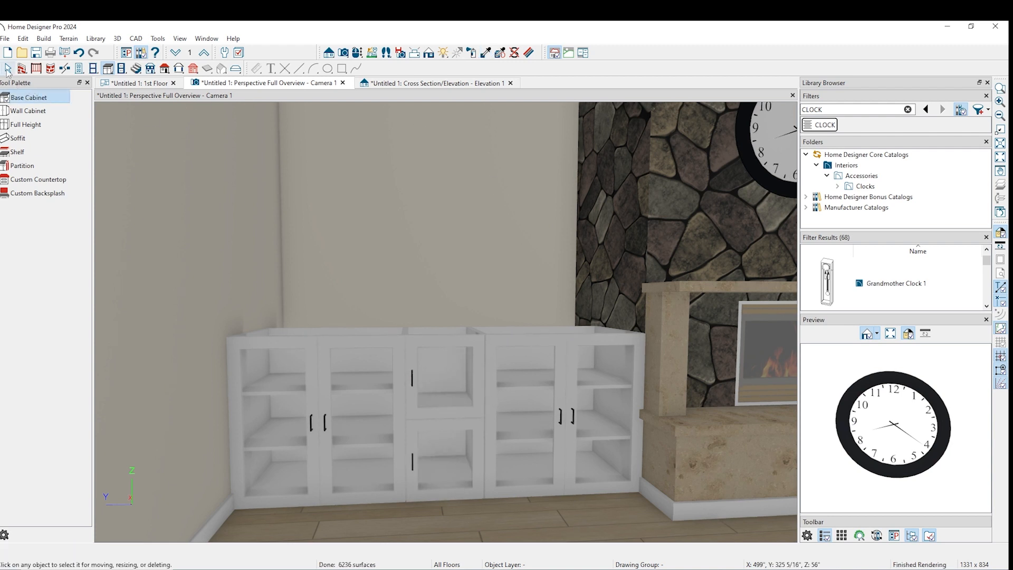
scroll(486, 280, "down", 3)
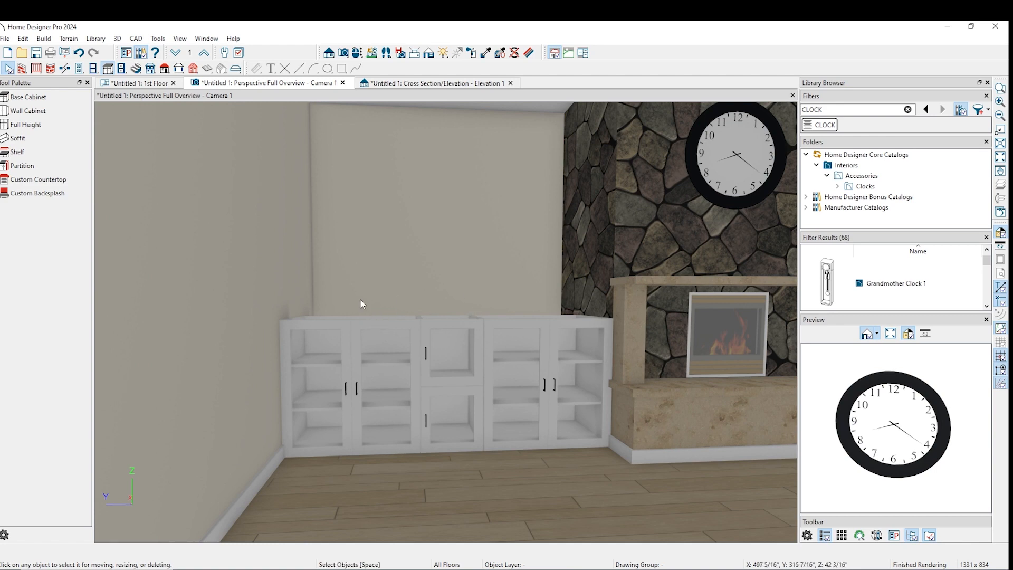
In the 1st Floor plan, copy the selected row of base cabinets and reflect it about the fireplace to the other side
left_click(130, 84)
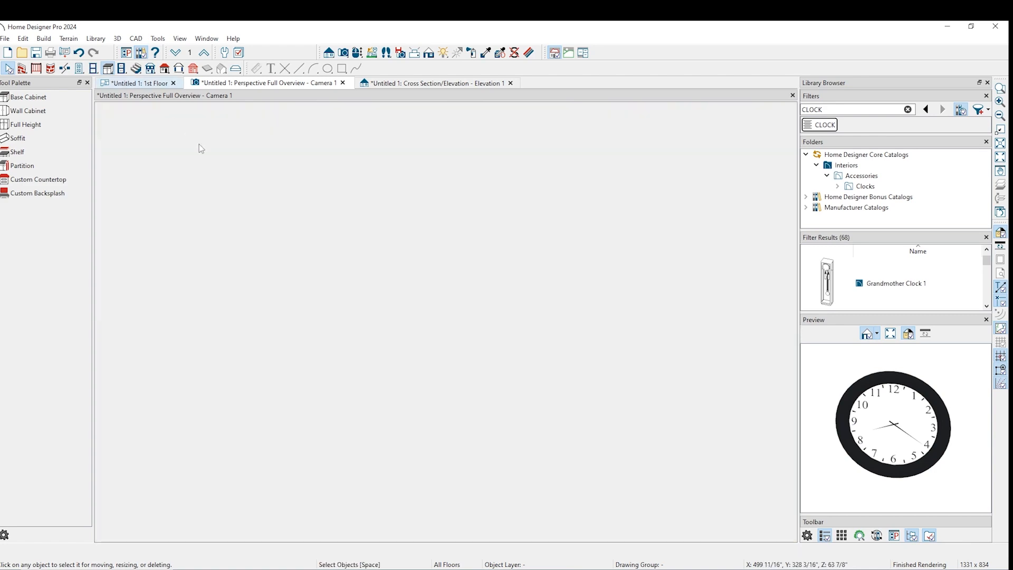
left_click(469, 316)
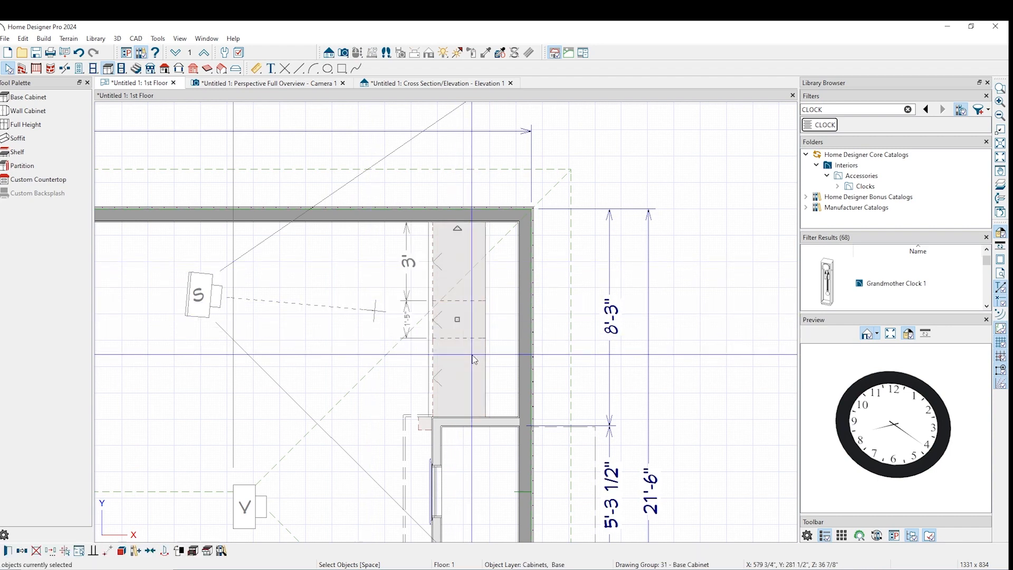
scroll(488, 343, "down", 3)
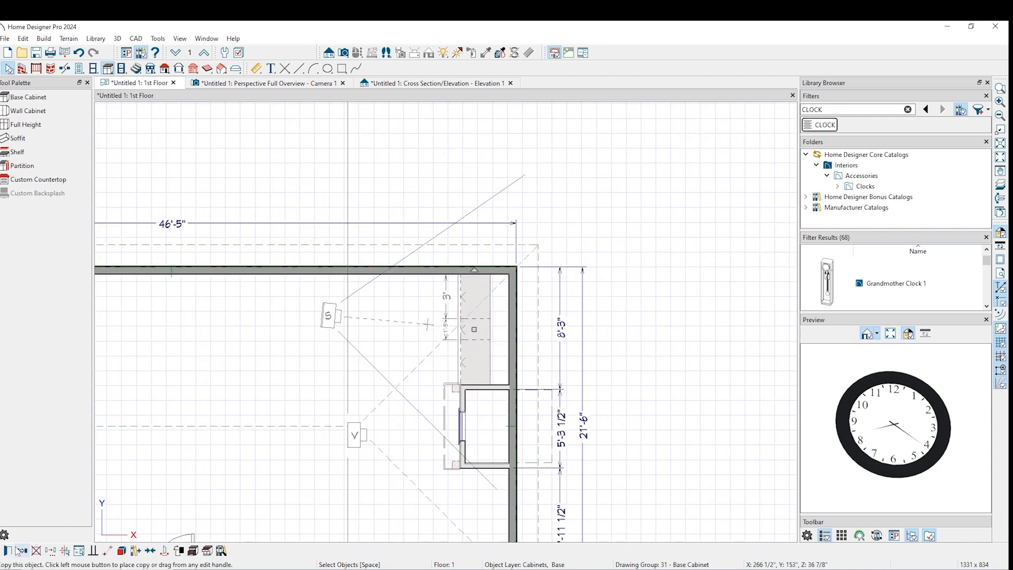
left_click(21, 551)
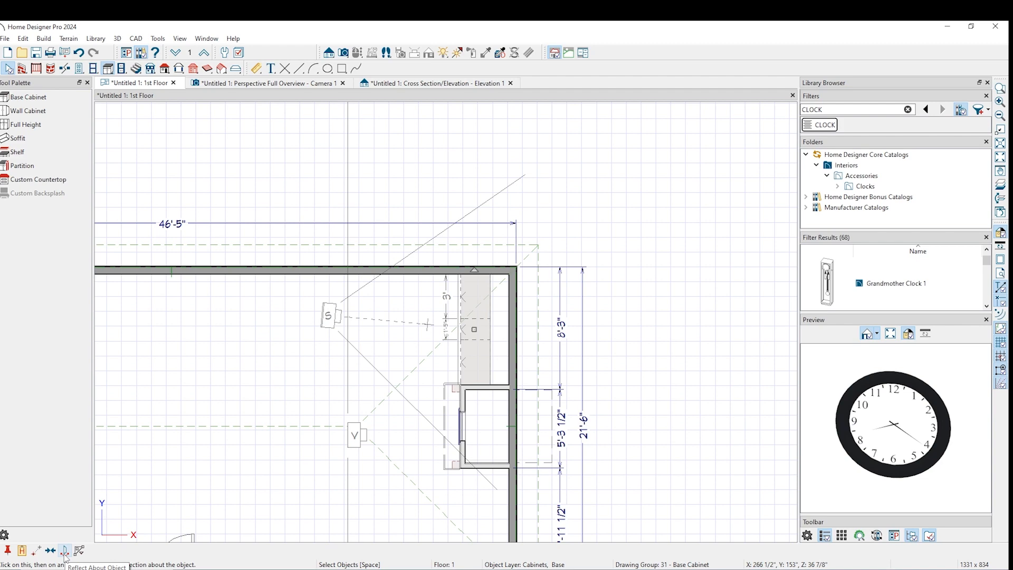
left_click(64, 551)
left_click(463, 426)
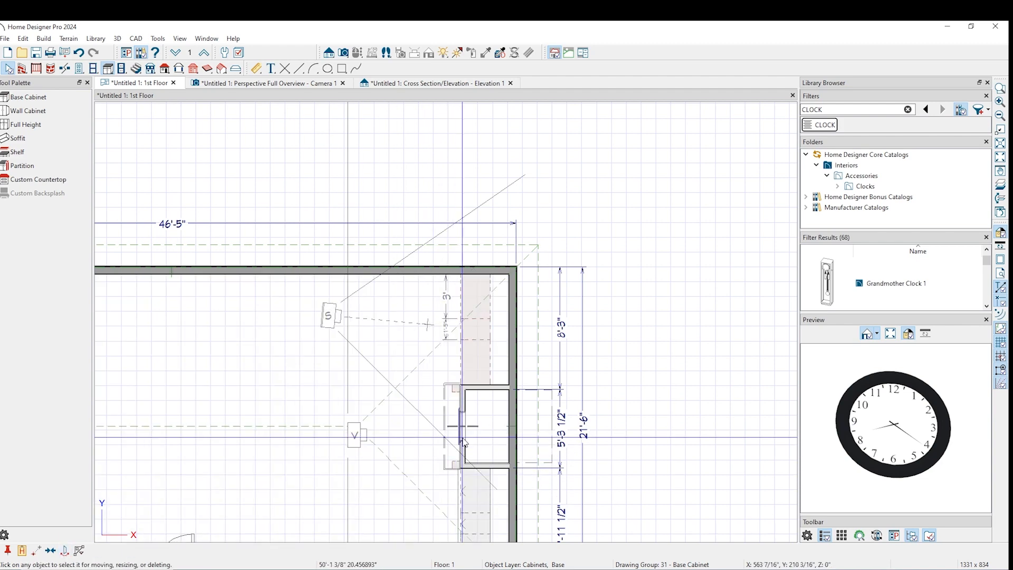
scroll(463, 440, "down", 3)
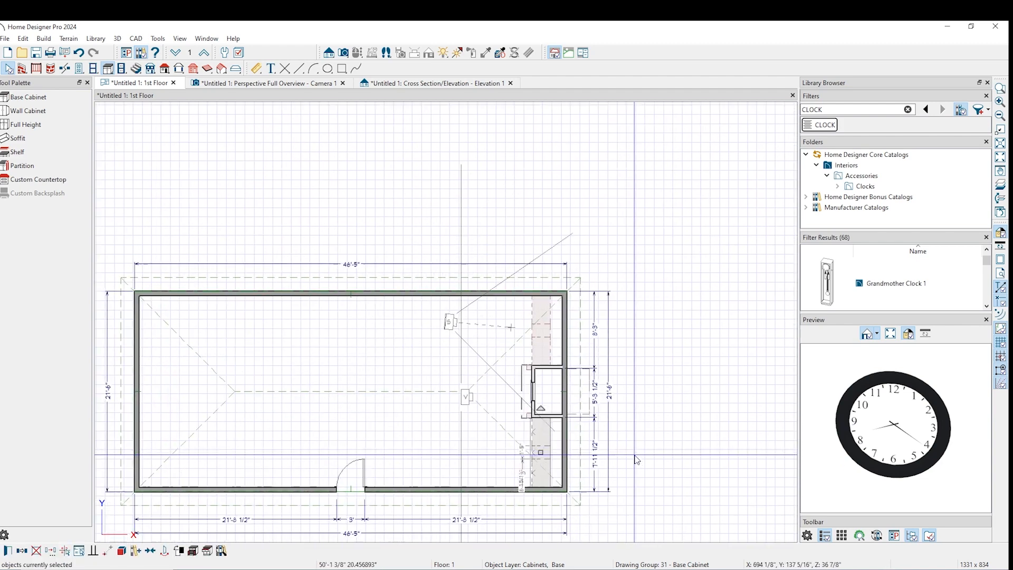
scroll(635, 458, "up", 3)
left_click(643, 192)
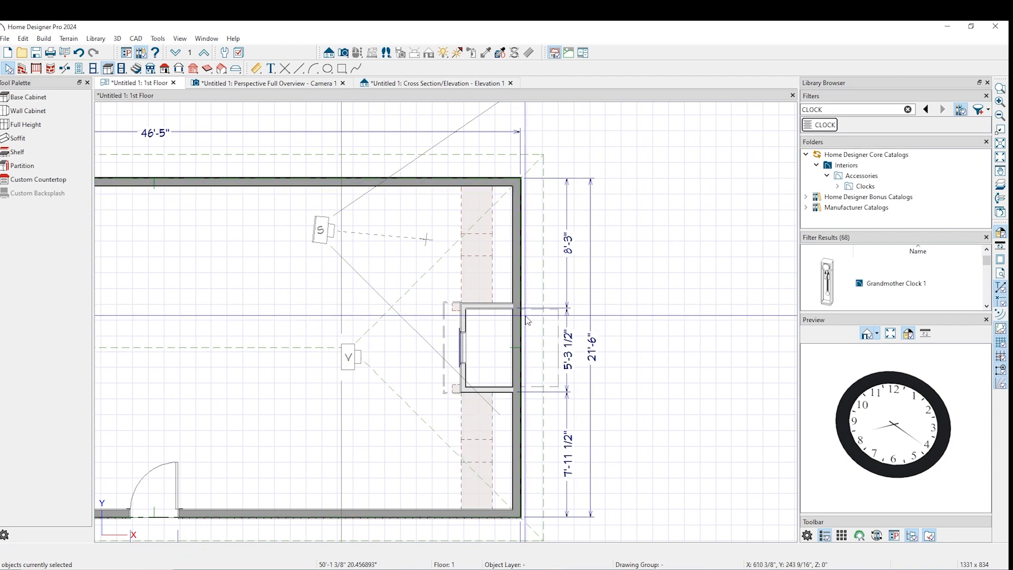
Place a soffit against the wall behind the original cabinets and stretch it from the room corner to the fireplace
scroll(509, 322, "up", 3)
scroll(509, 322, "up", 1)
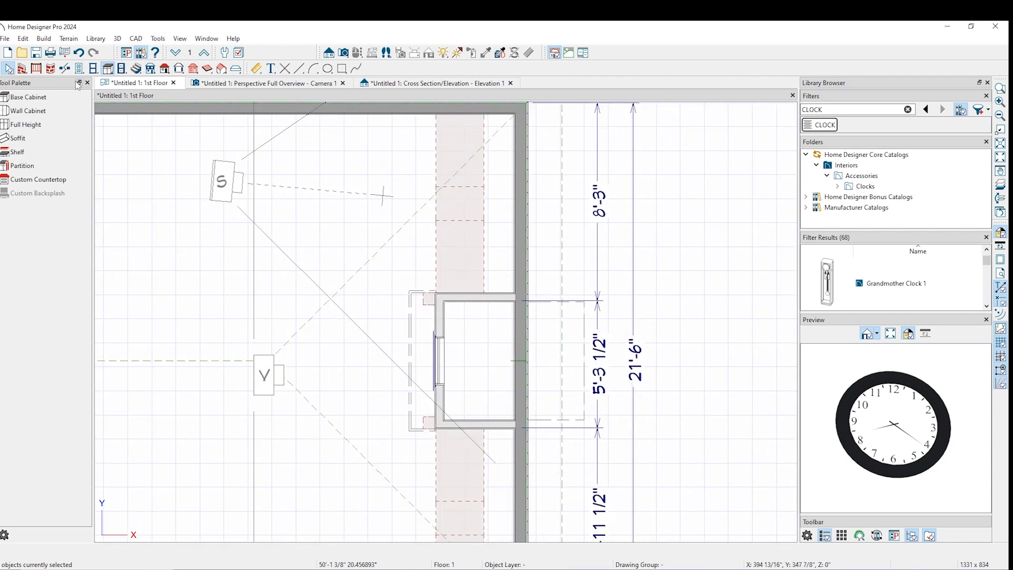
left_click(32, 138)
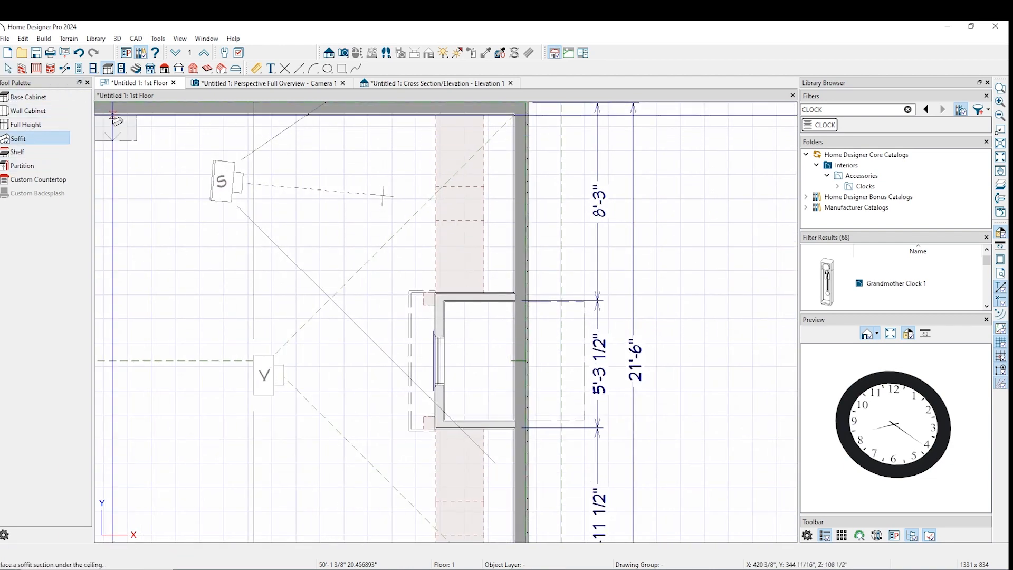
left_click(513, 139)
left_click_drag(502, 164, 497, 293)
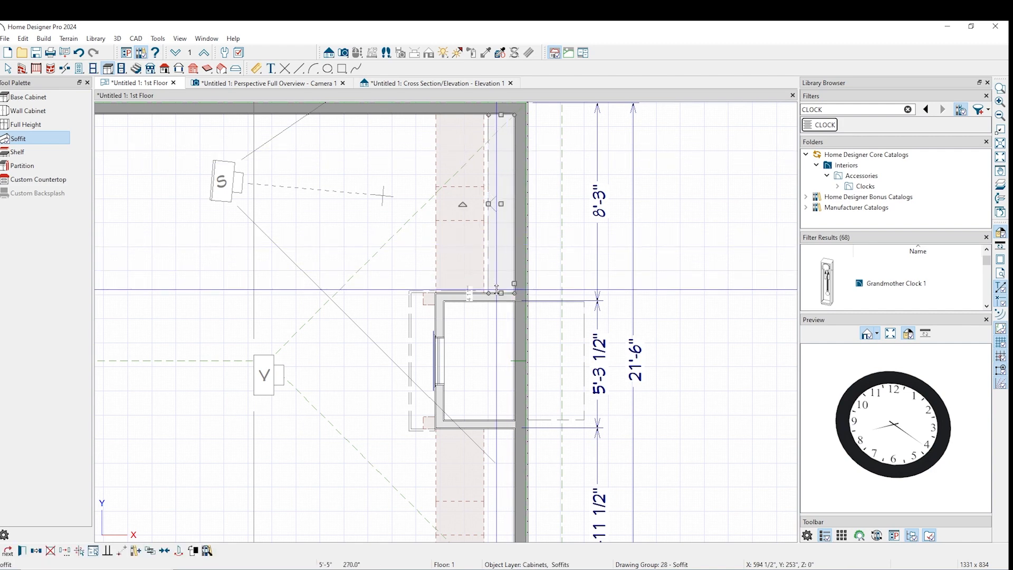
Extend the soffit's front edge over the cabinets, slightly past their fronts, to a depth of about 3'-5"
left_click_drag(490, 204, 432, 214)
scroll(471, 185, "up", 2)
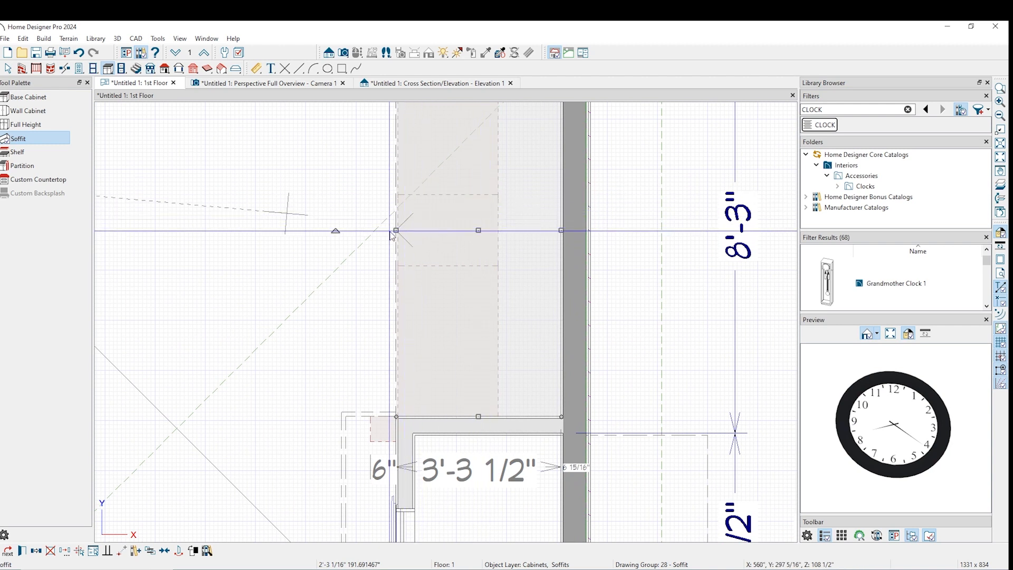
left_click_drag(396, 231, 390, 231)
scroll(412, 269, "up", 4)
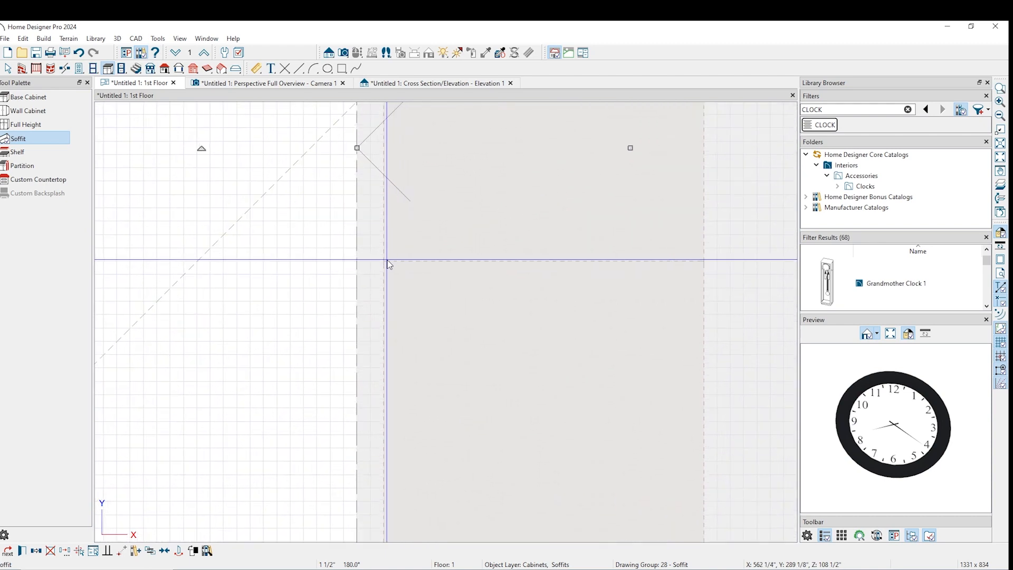
Set the distance between the soffit's front edge and the front of the fireplace mantel leg to 5"
scroll(388, 265, "down", 4)
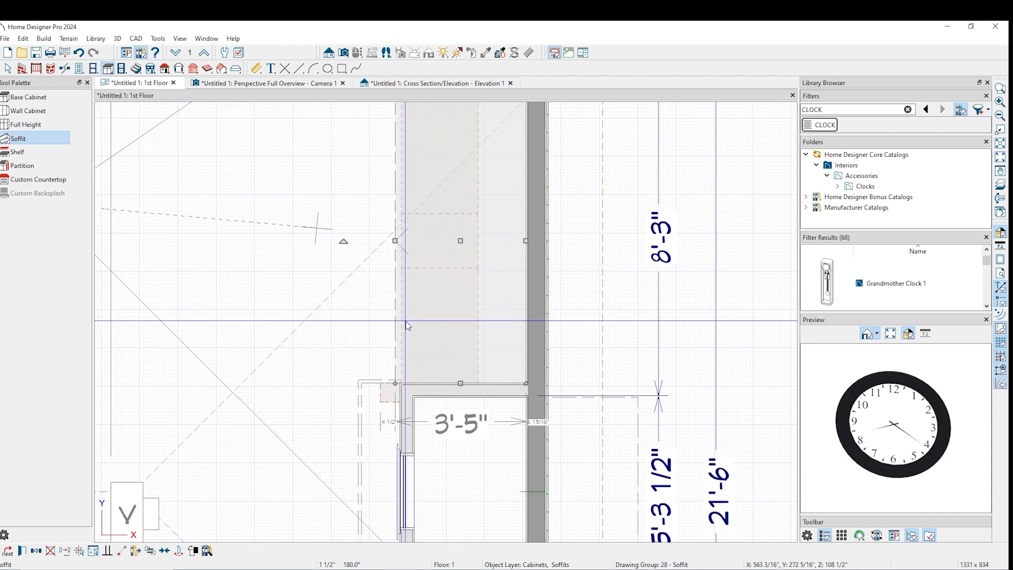
scroll(404, 232, "up", 2)
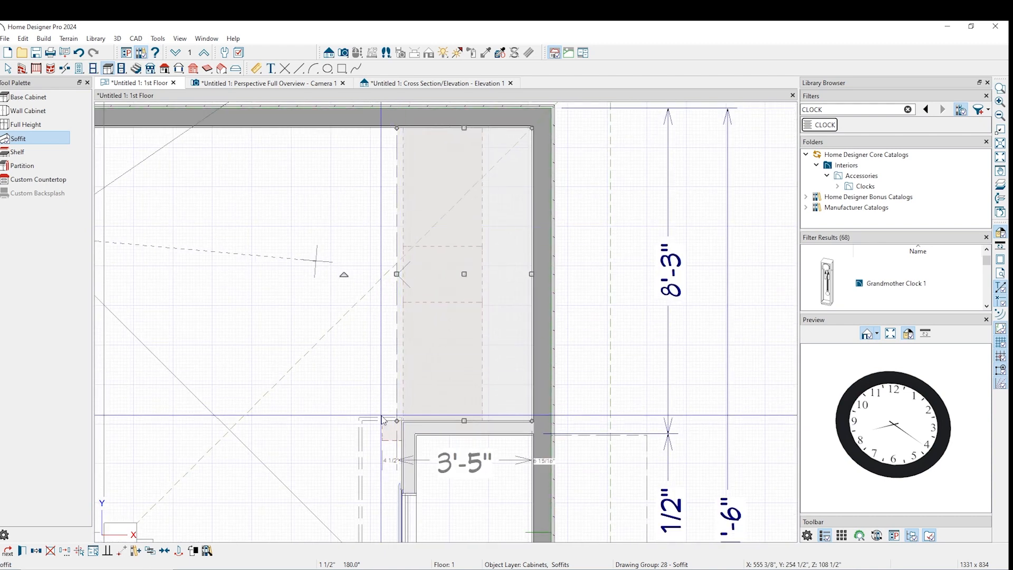
scroll(386, 501, "up", 4)
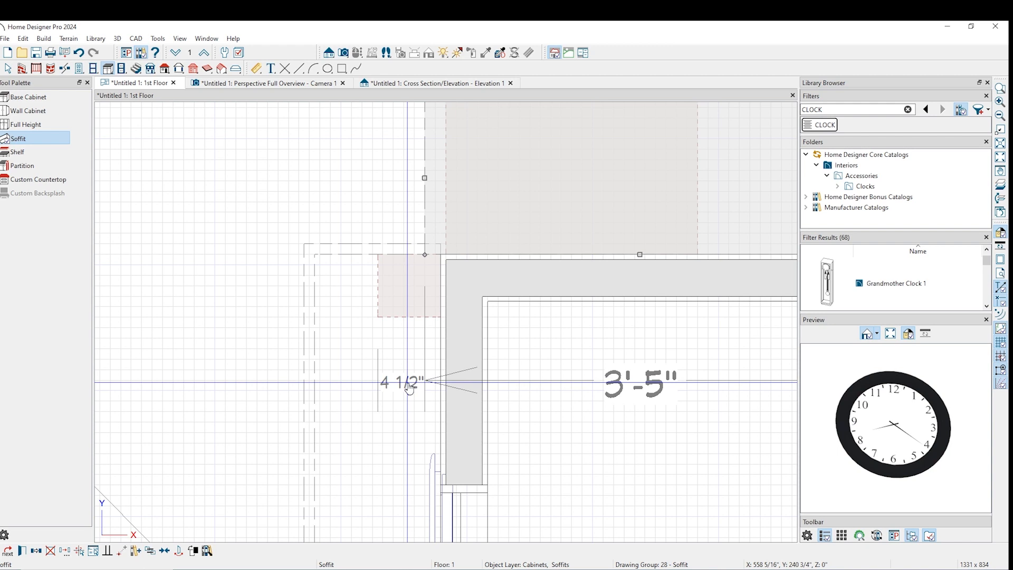
left_click(409, 387)
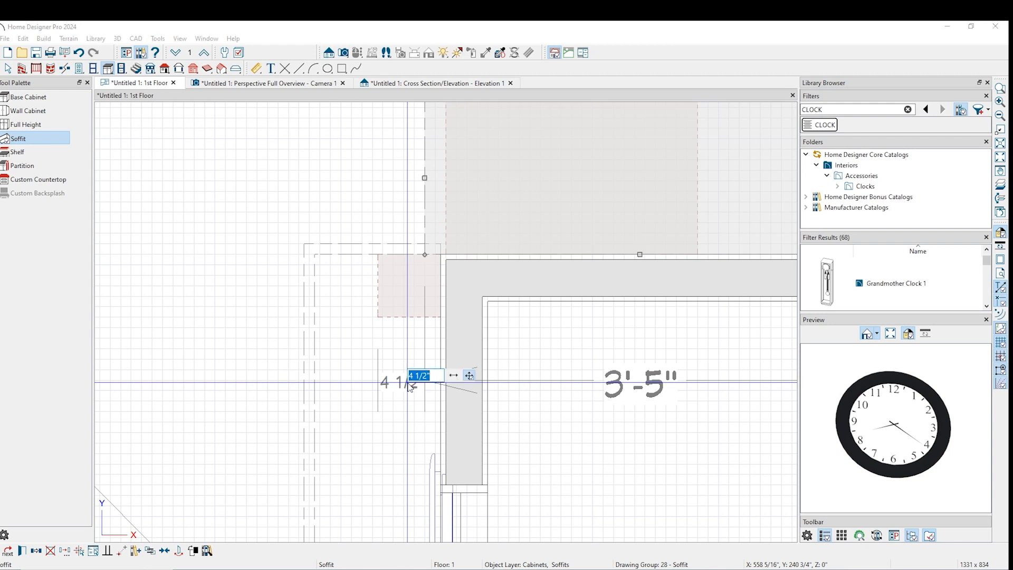
type("5")
key("Return")
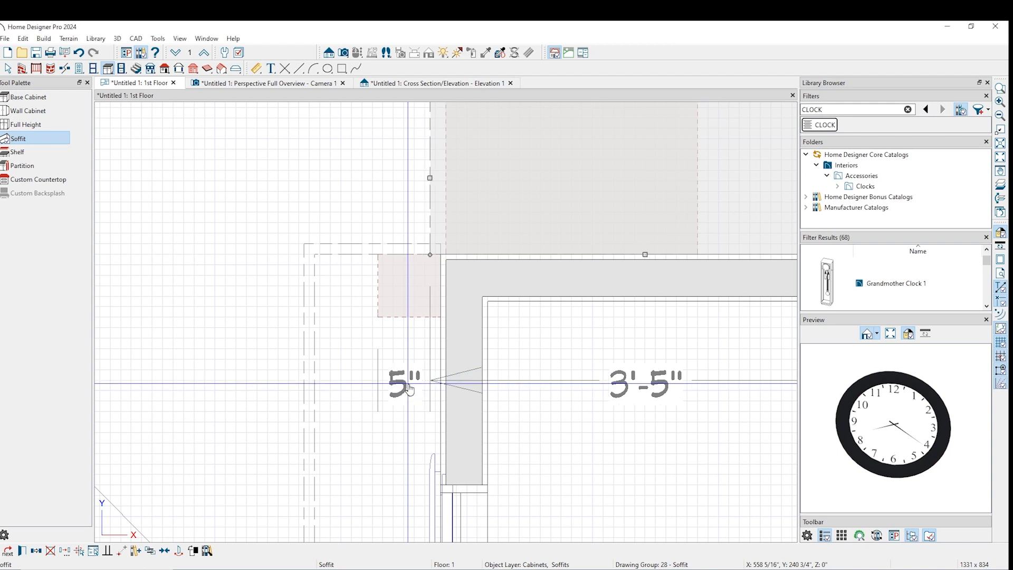
Set the soffit's height to 2" and lower its underside to the top of the base cabinets
scroll(443, 327, "down", 3)
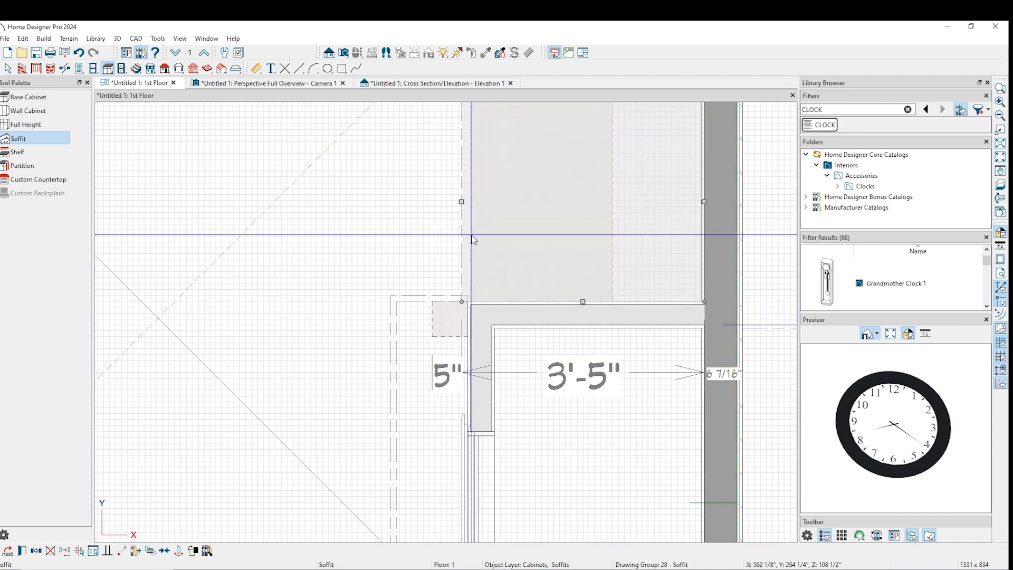
scroll(471, 238, "down", 4)
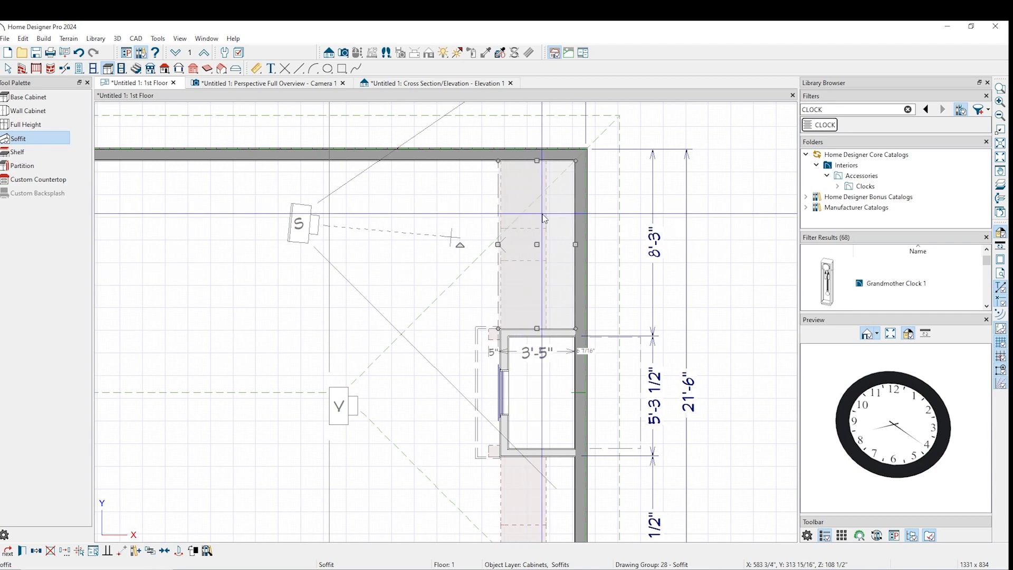
scroll(543, 217, "up", 2)
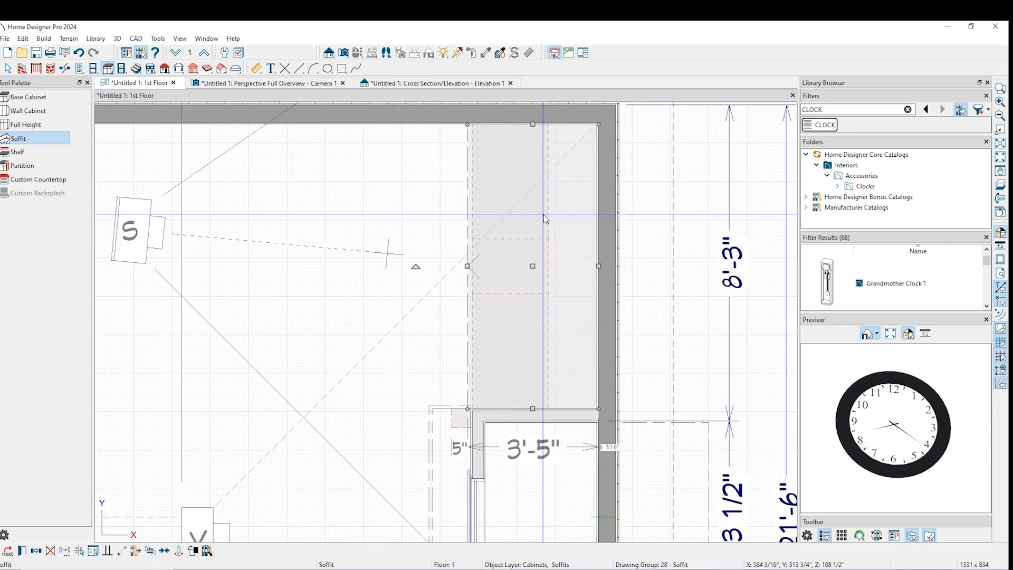
double_click(566, 248)
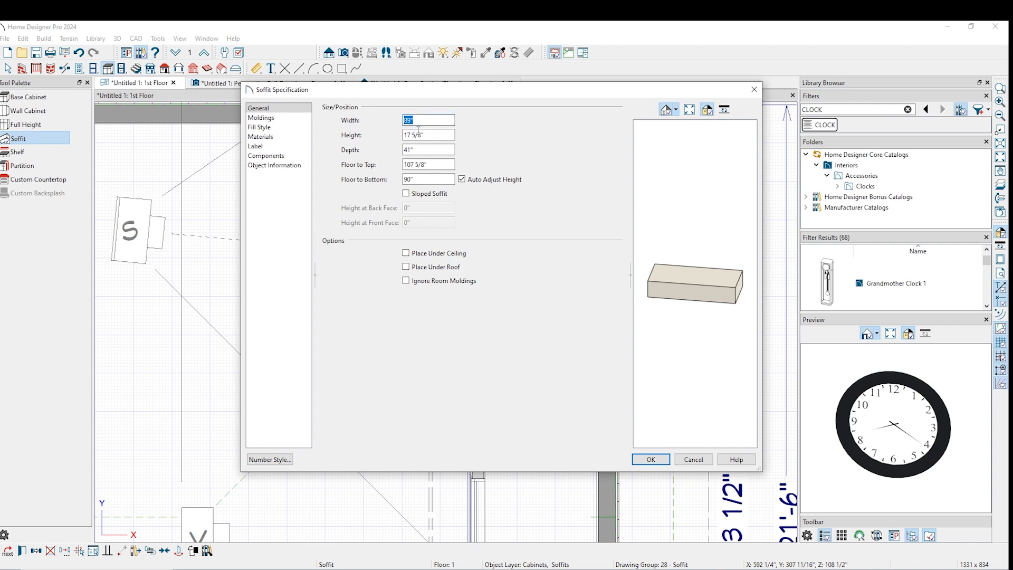
left_click(422, 136)
type("2")
key("Tab")
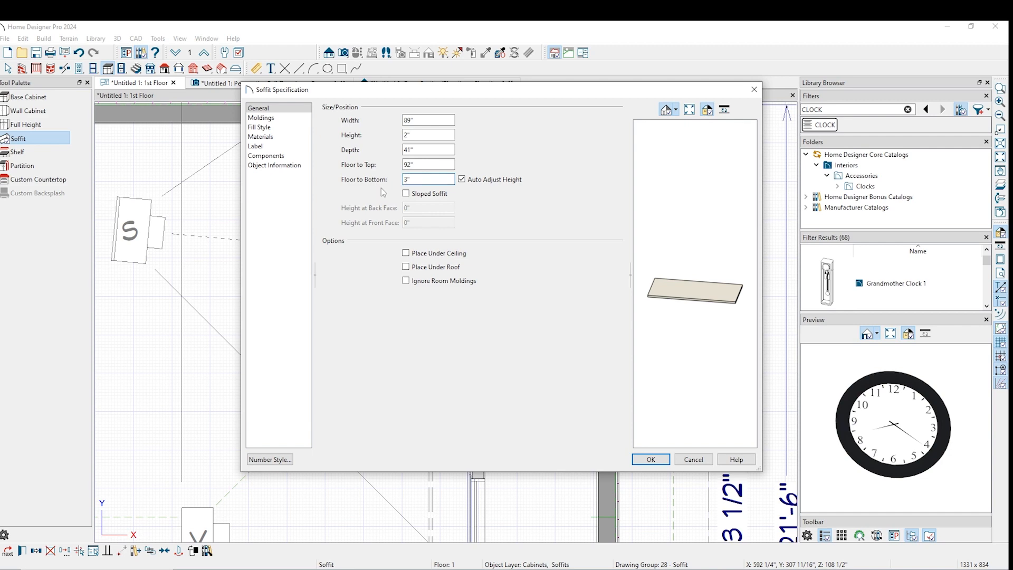
key("Return")
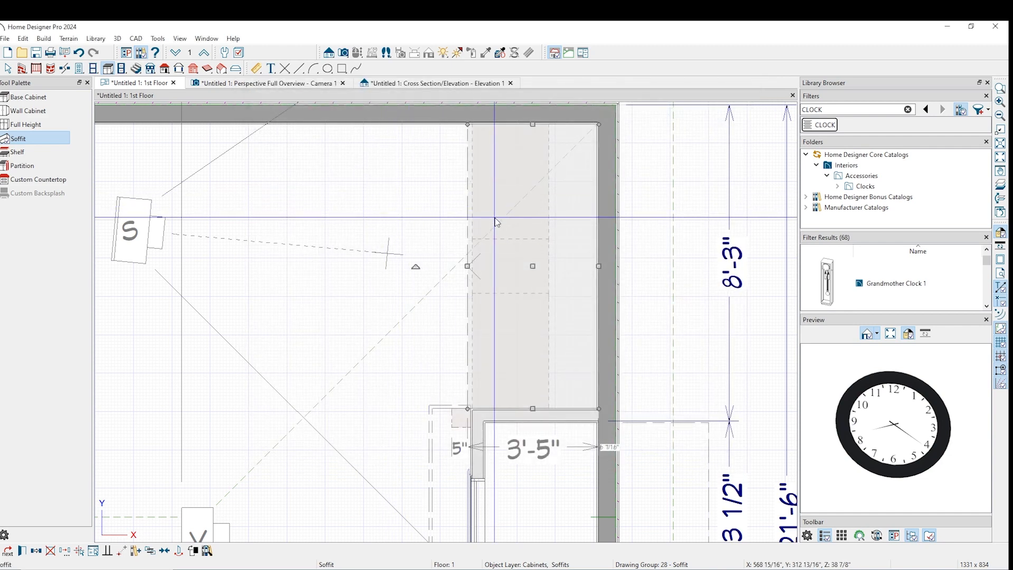
Examine in the Camera 1 perspective how the soffit countertop sits on the base cabinets and meets the fireplace
left_click(233, 84)
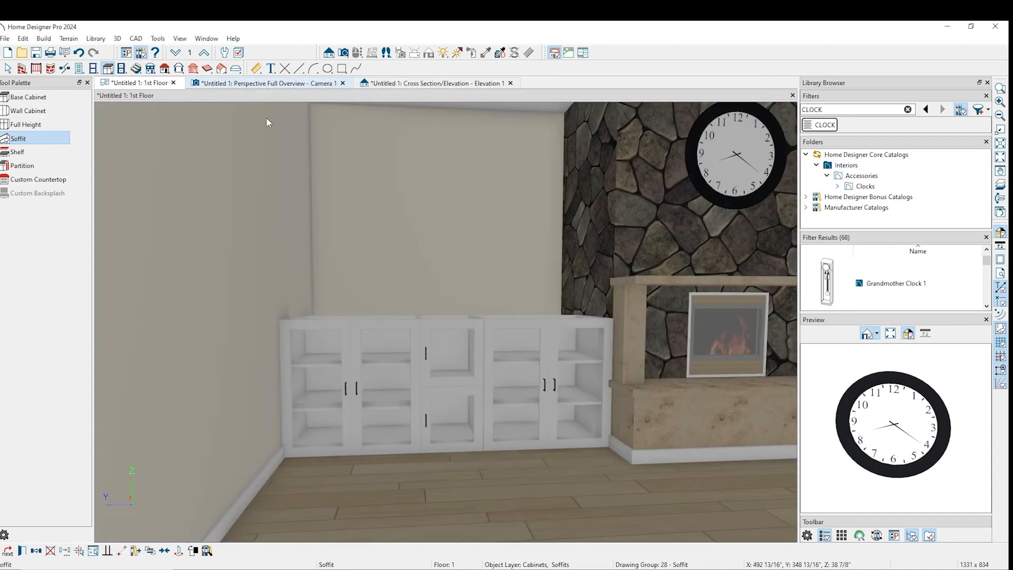
left_click(436, 355)
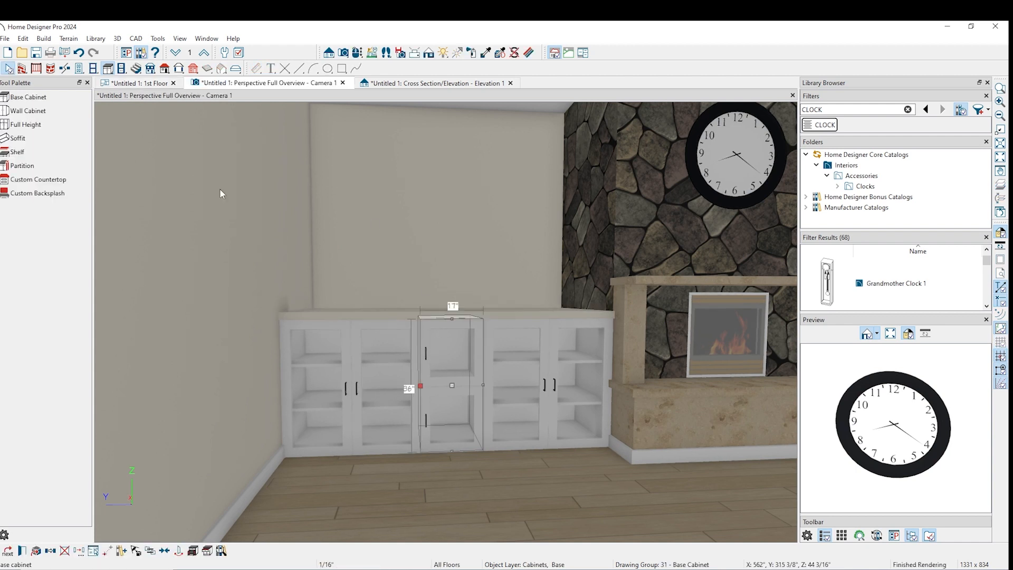
left_click(357, 52)
mouse_move(479, 300)
left_mouse_down()
mouse_move(474, 265)
mouse_move(468, 293)
left_mouse_up()
scroll(278, 407, "up", 1)
scroll(392, 395, "up", 2)
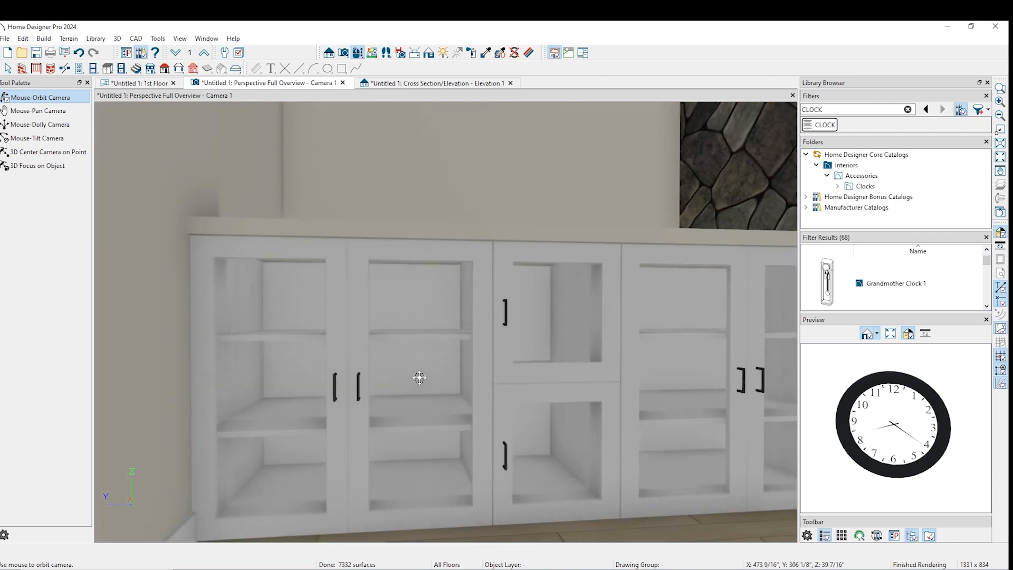
scroll(416, 382, "down", 3)
scroll(481, 364, "down", 1)
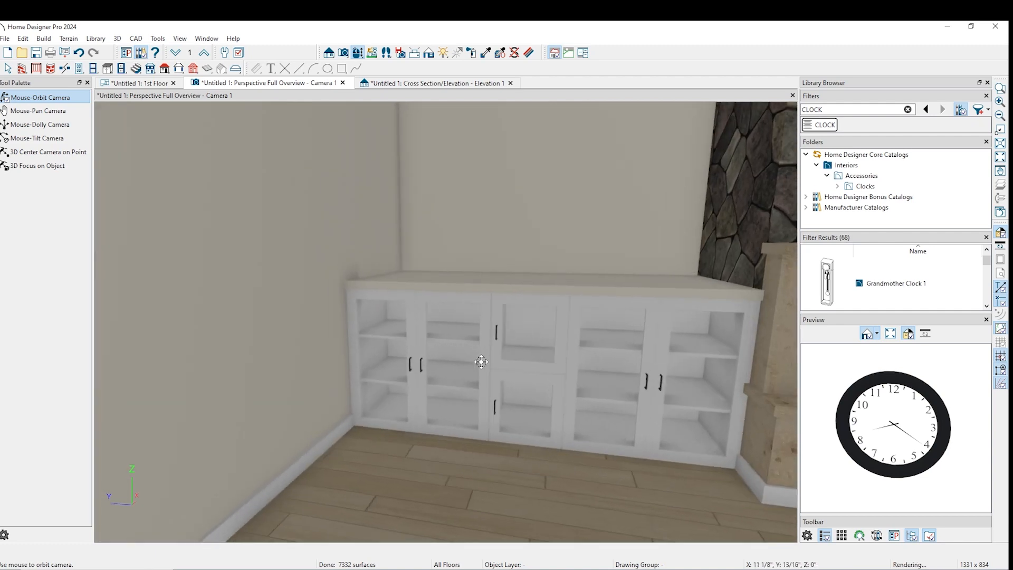
scroll(488, 360, "down", 1)
scroll(580, 368, "down", 1)
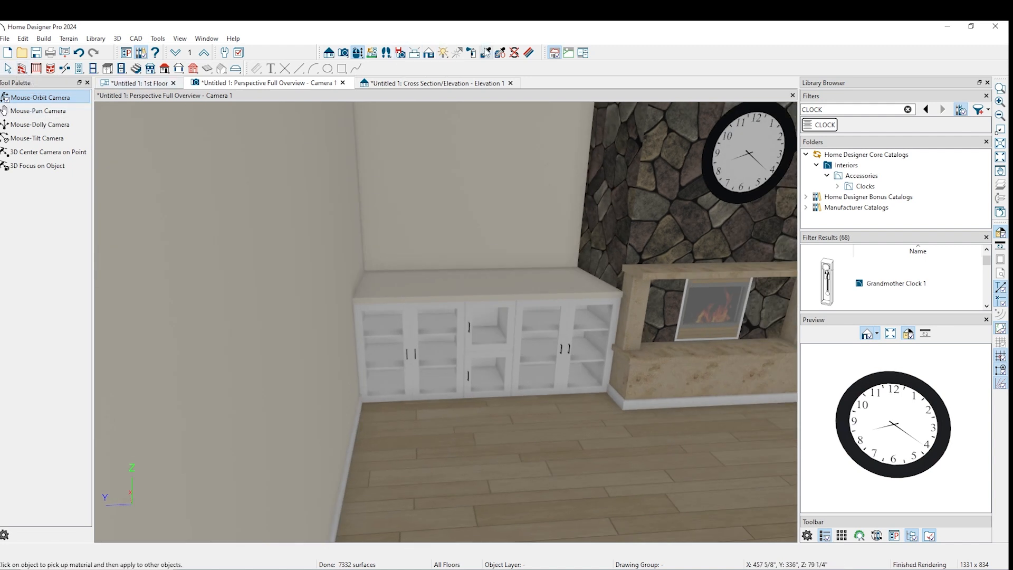
Sample the beige limestone material from the fireplace mantel and apply it to the soffit countertop
left_click(486, 53)
left_click(703, 266)
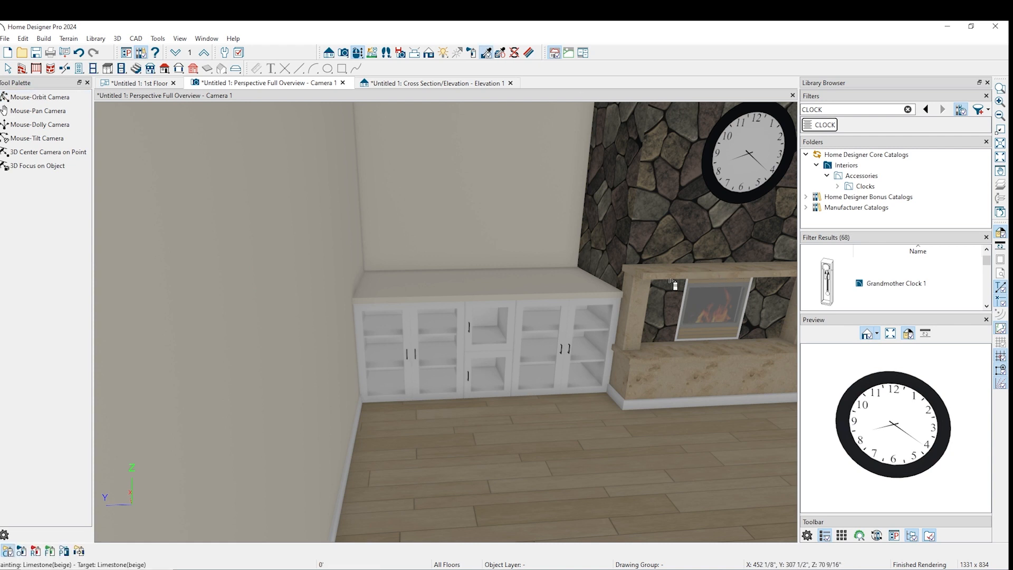
left_click(498, 290)
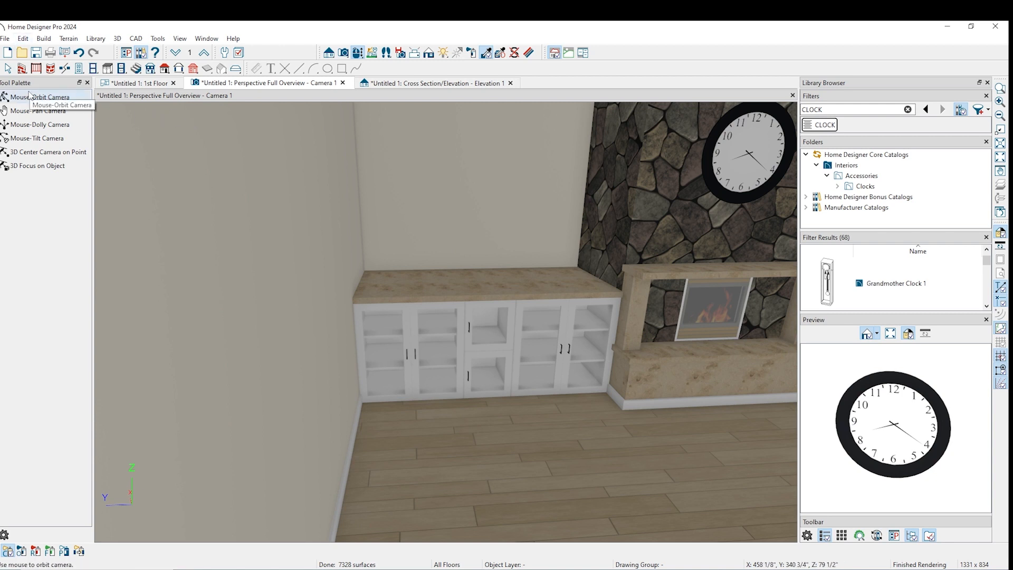
In the 1st Floor plan, copy the soffit countertop and reflect it about the fireplace onto the opposite cabinets
left_click(153, 83)
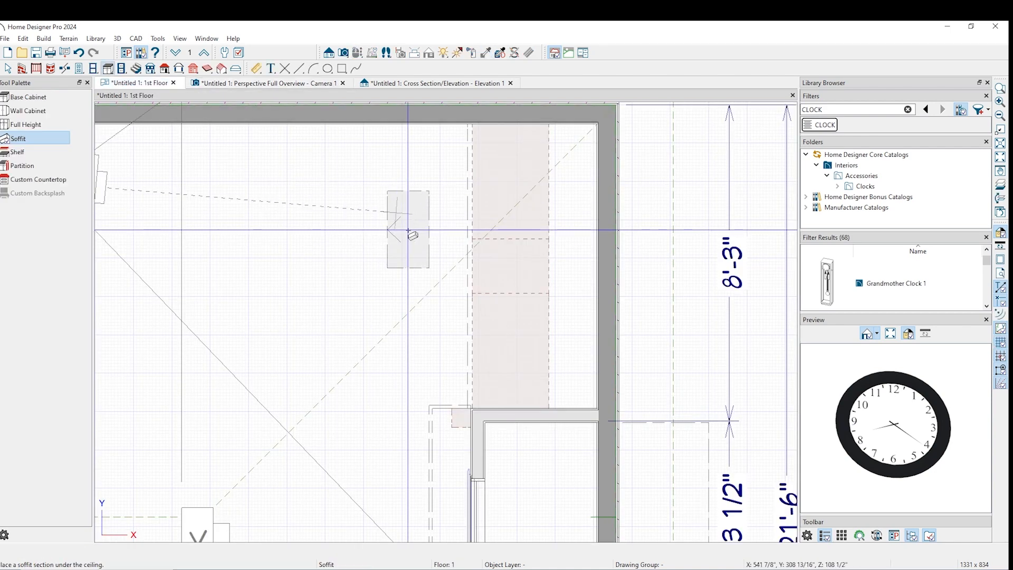
left_click(11, 69)
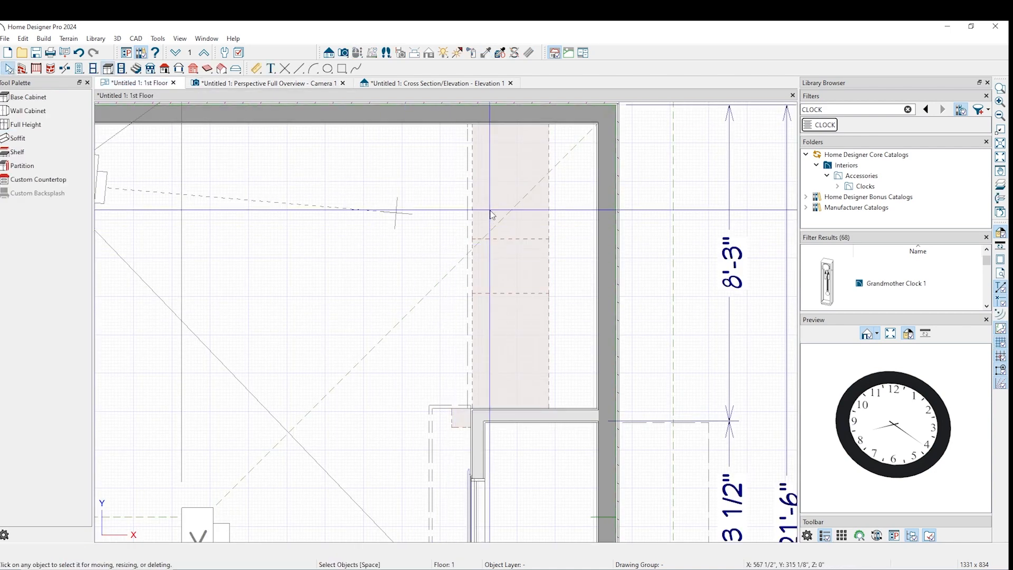
left_click(468, 212)
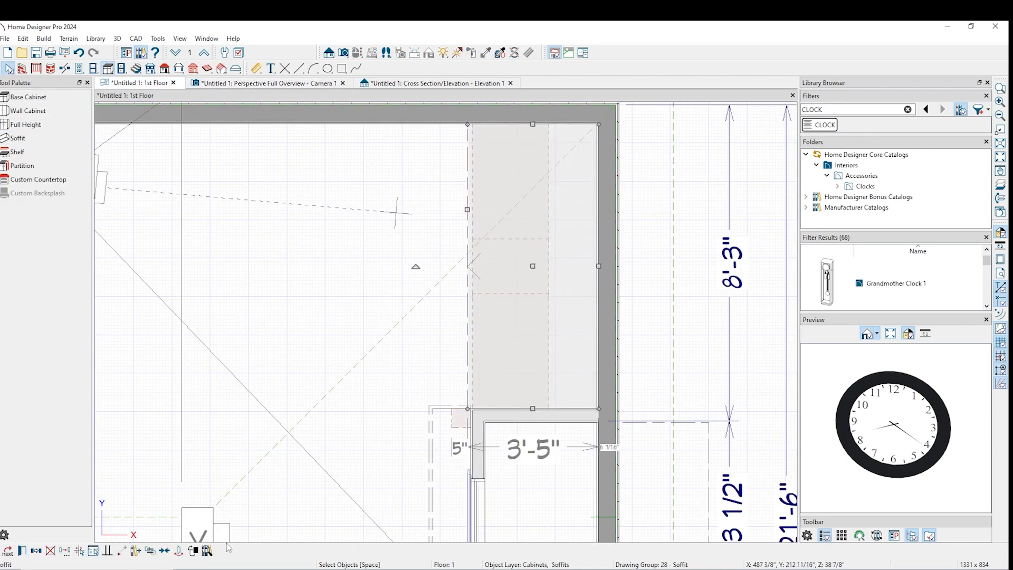
left_click(35, 553)
left_click(67, 551)
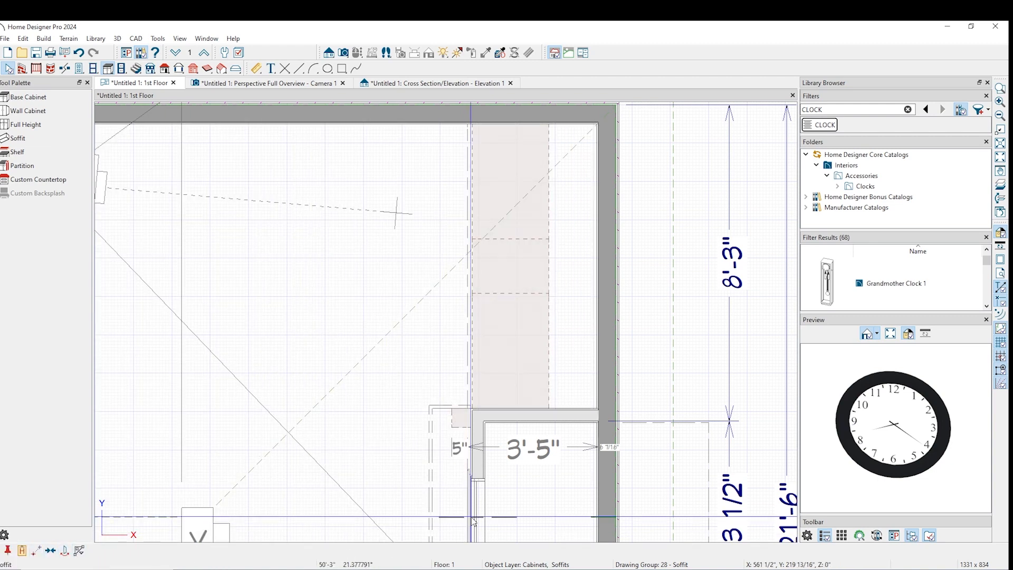
scroll(479, 522, "down", 5)
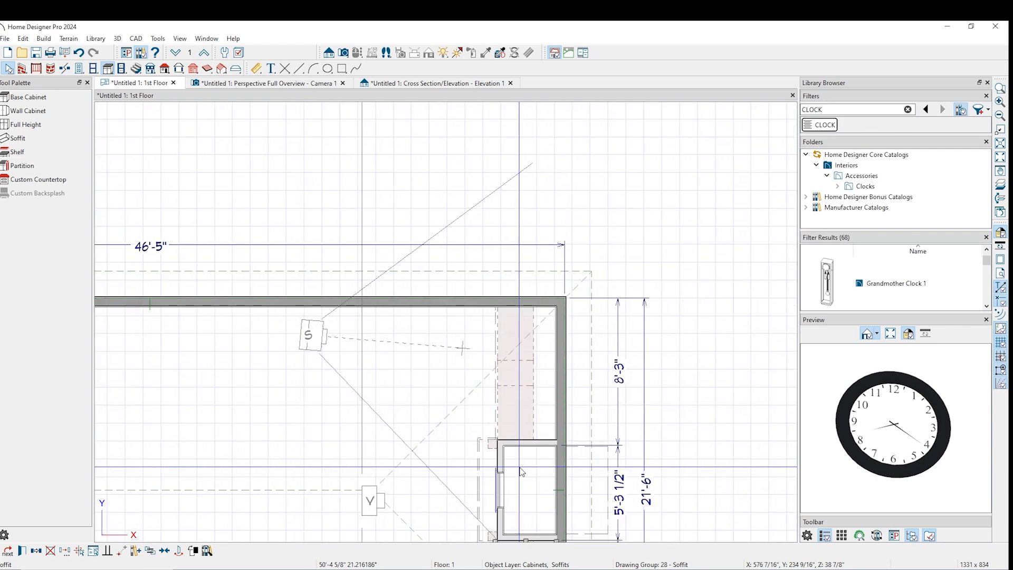
scroll(517, 512, "up", 5)
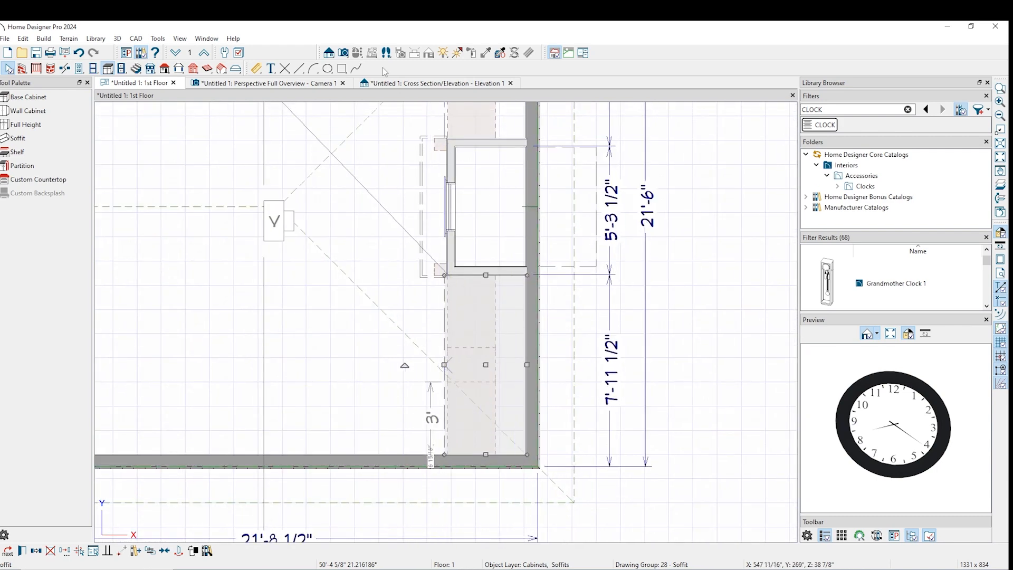
In the Camera 1 perspective, place a standard window on the wall above the cabinets on each side of the fireplace
left_click(312, 83)
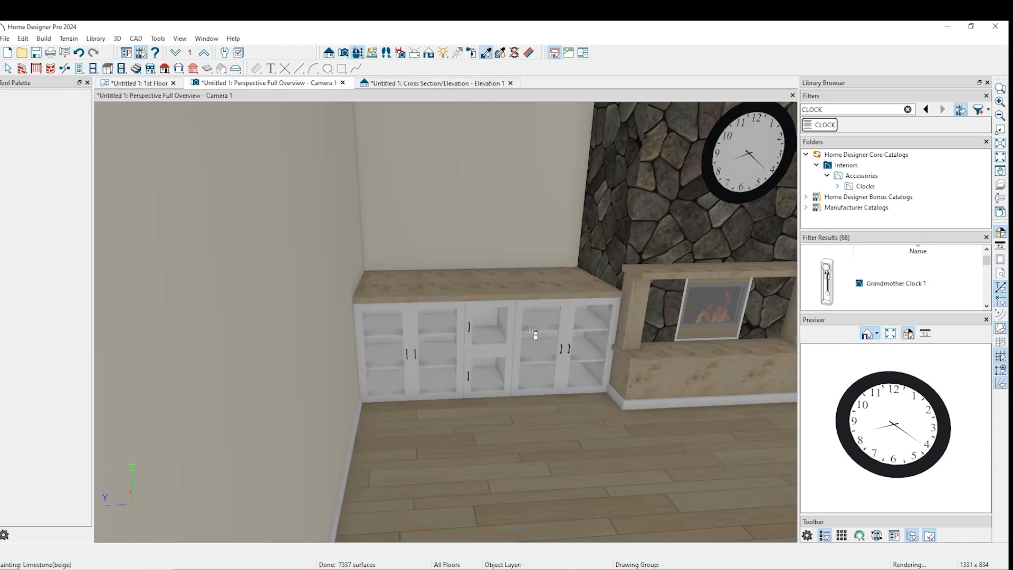
left_click(40, 97)
left_click_drag(548, 238, 487, 238)
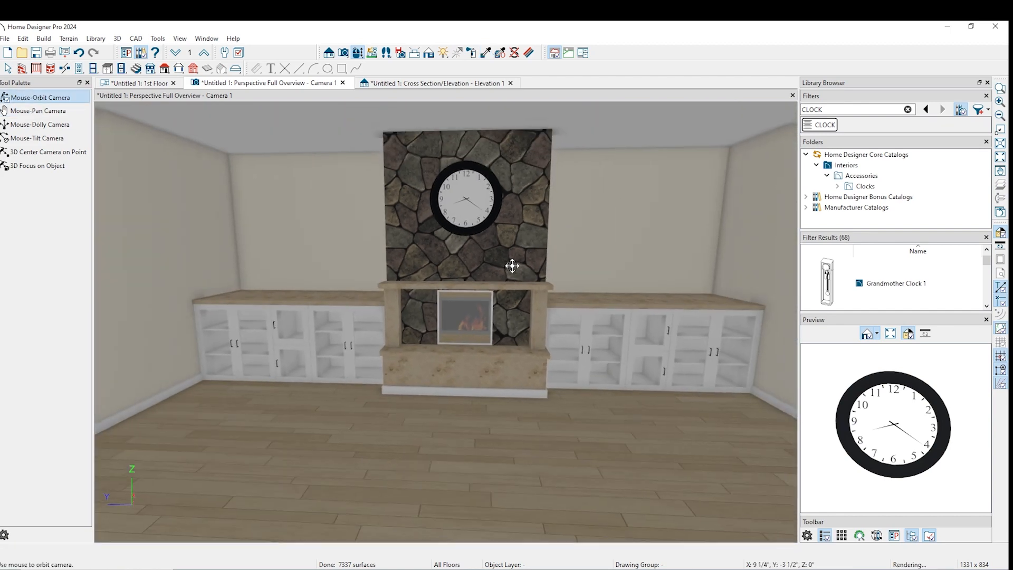
left_click(92, 68)
left_click(275, 248)
left_click(604, 240)
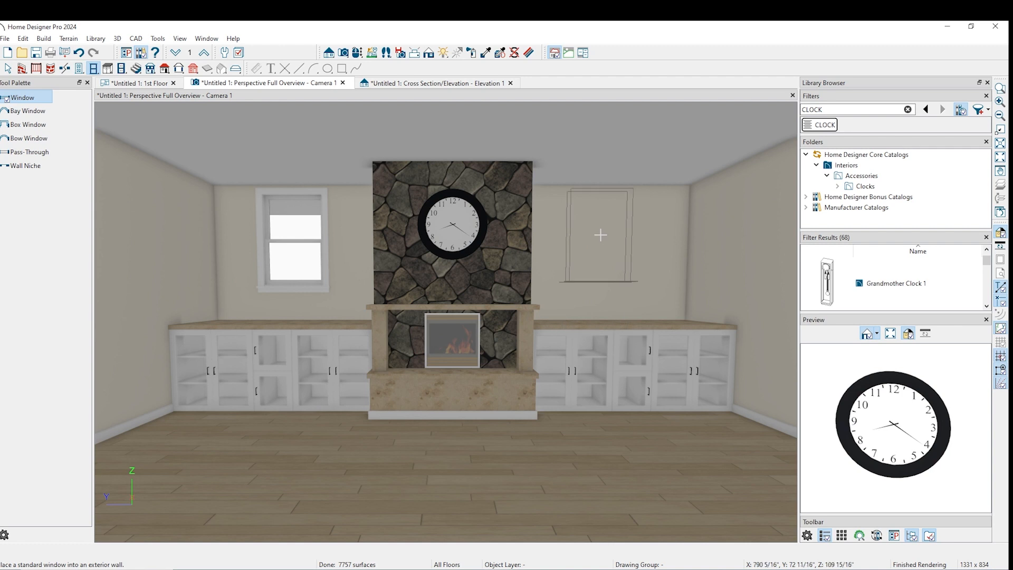